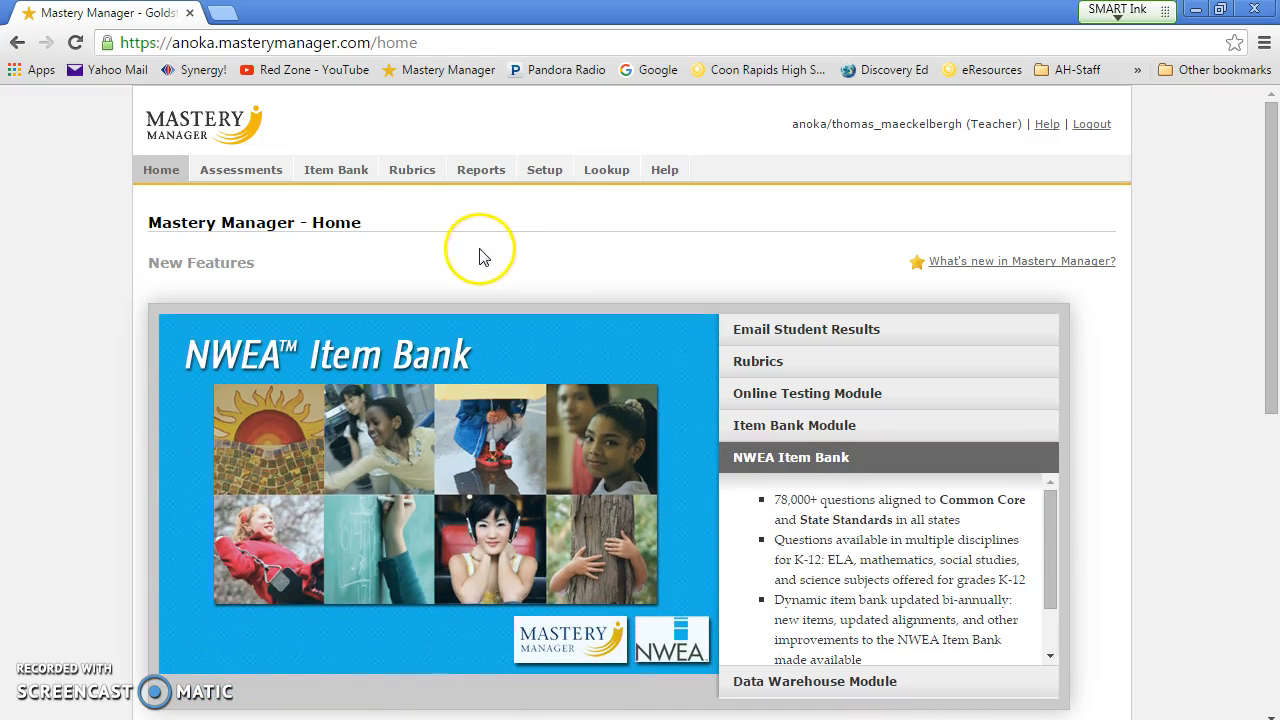
Step: Copy the M.CRHS.SCI.PS9.EnergyVerA.15-16T1 assessment name from the Assessments list for a new assessment
click(233, 172)
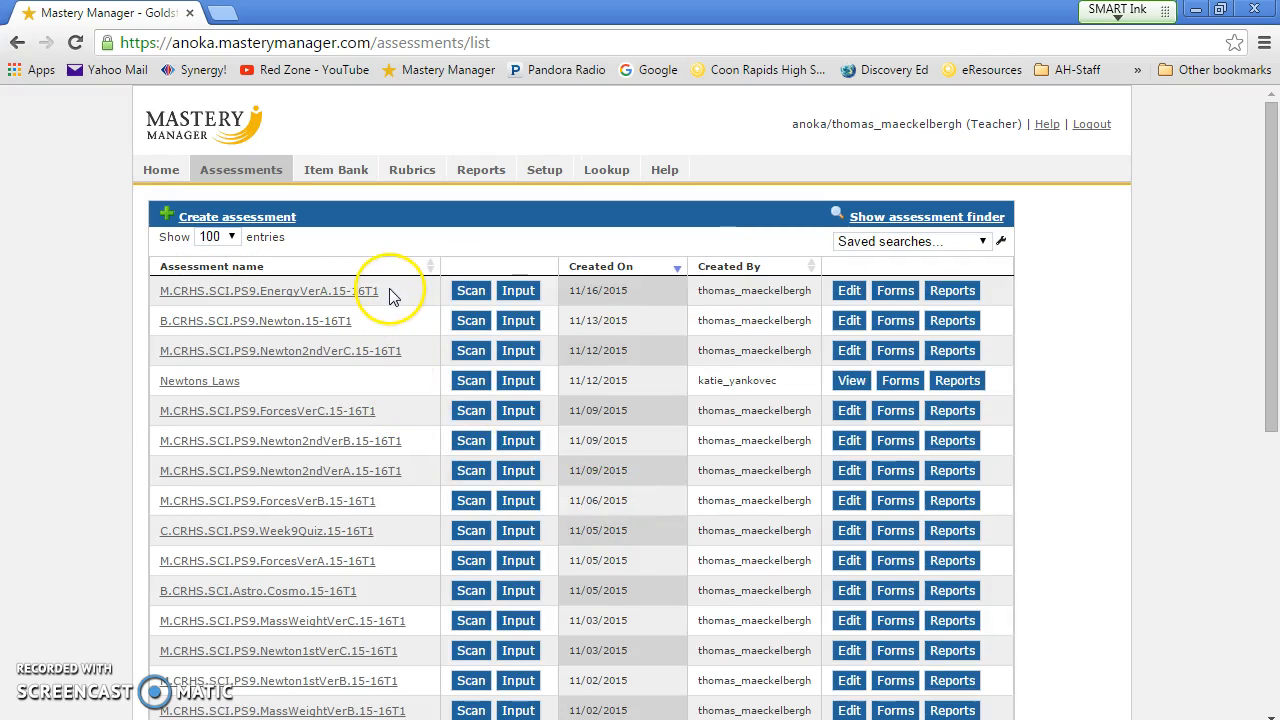
drag(390, 298, 166, 288)
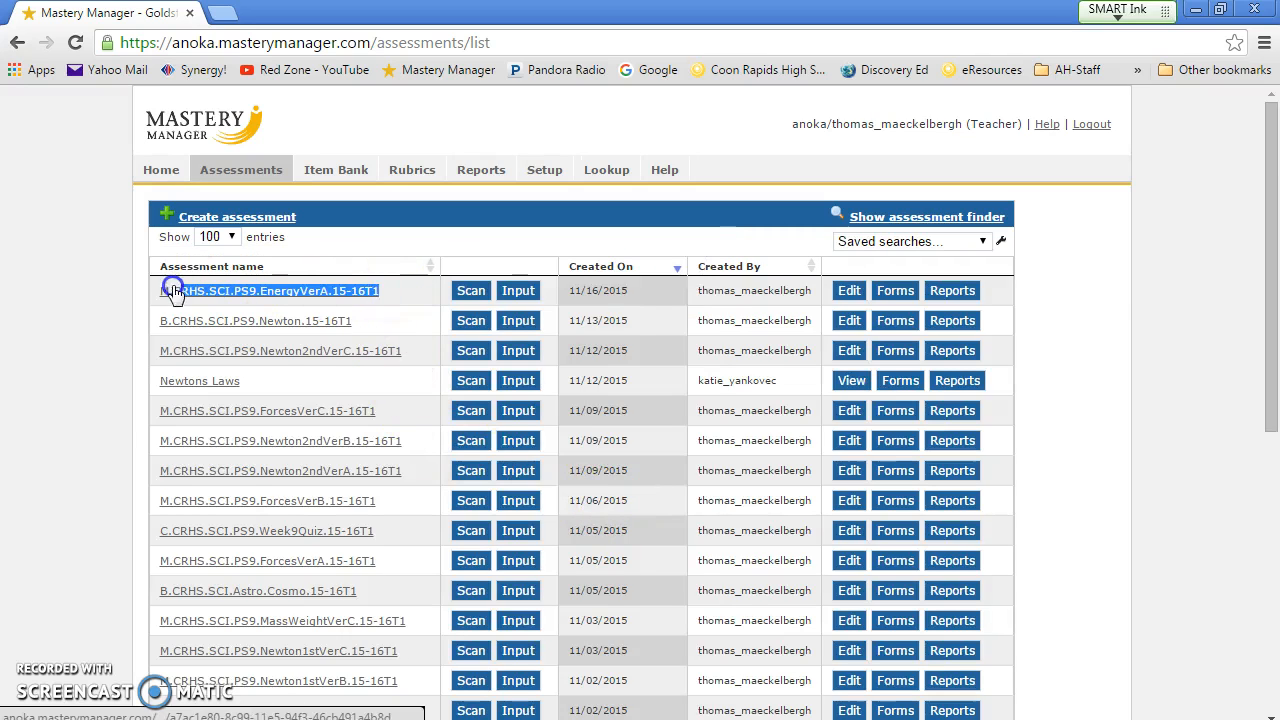
right_click(167, 295)
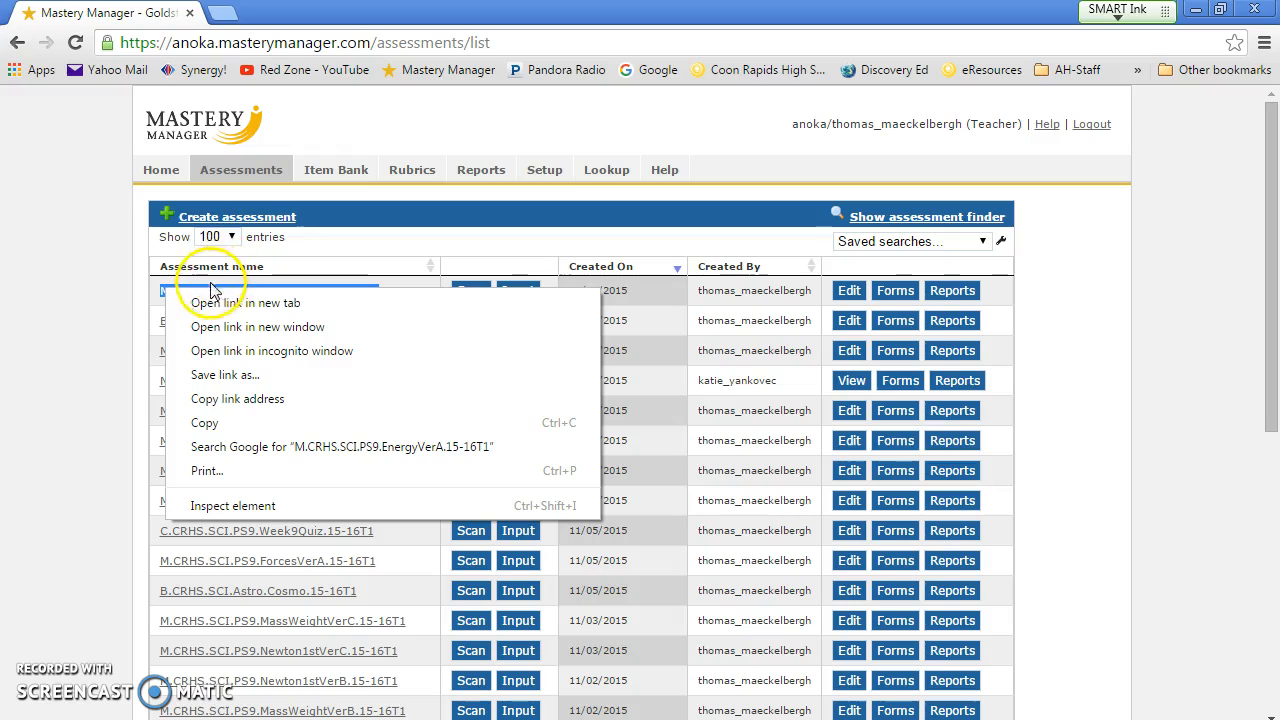
click(206, 423)
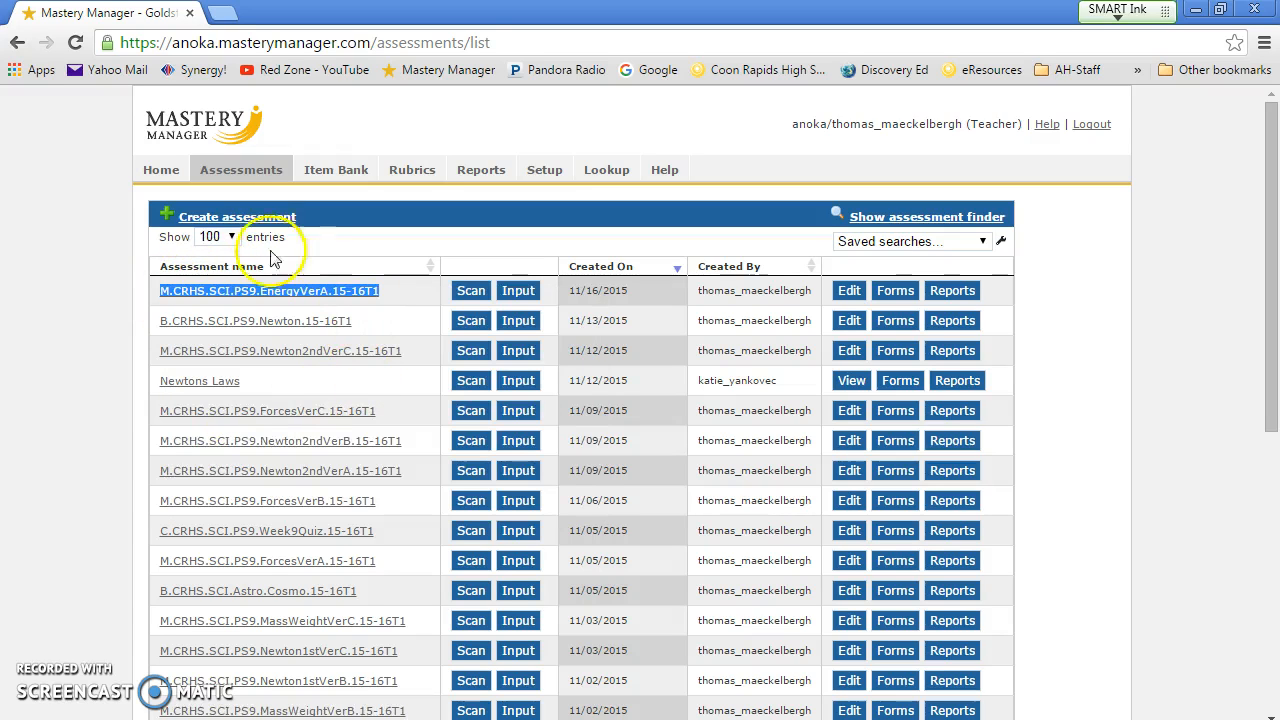
click(258, 218)
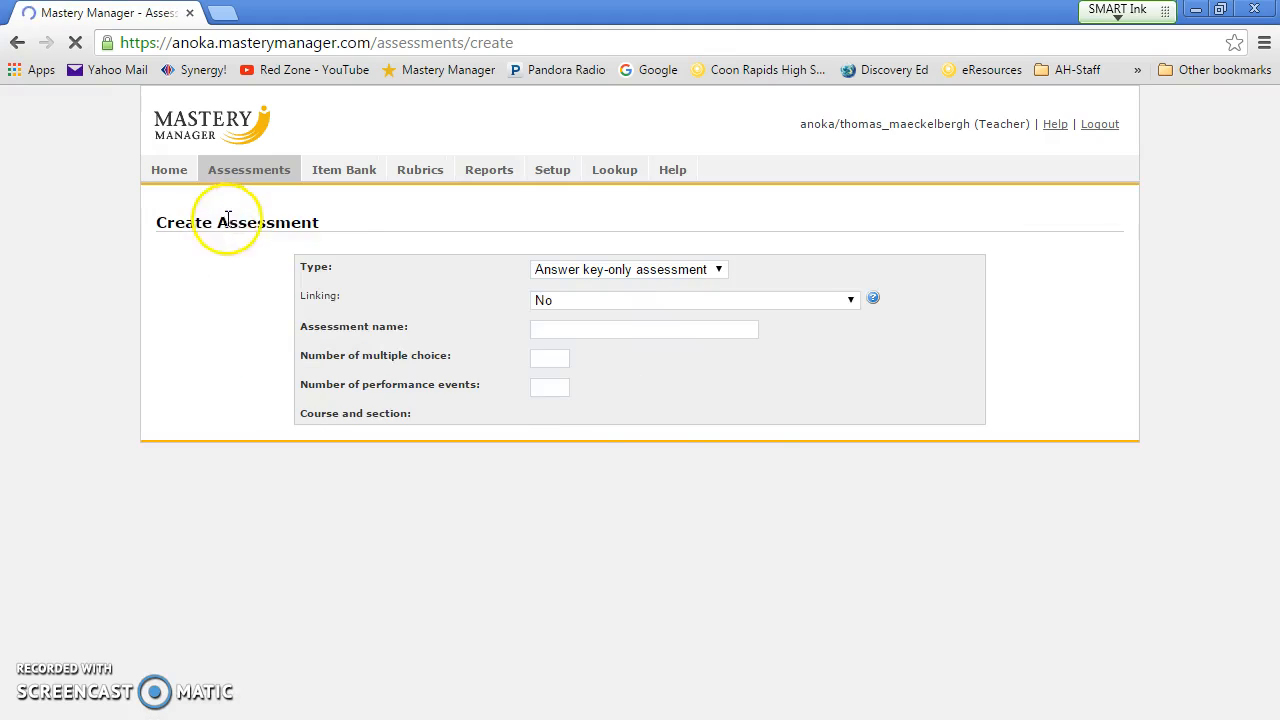
Step: Name the assessment M.CRHS.SCI.PS9.EnergyVerB.15-16T1 with 5 multiple-choice items and 0 performance events
click(593, 328)
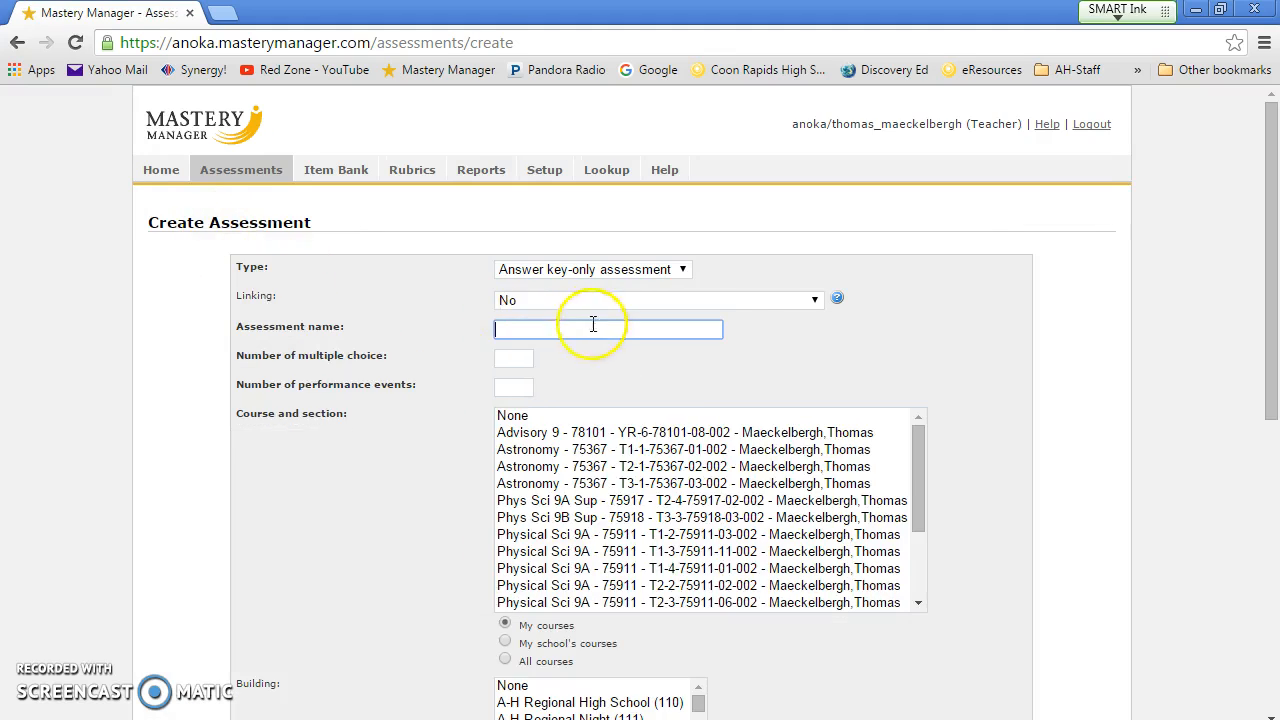
right_click(532, 328)
click(588, 447)
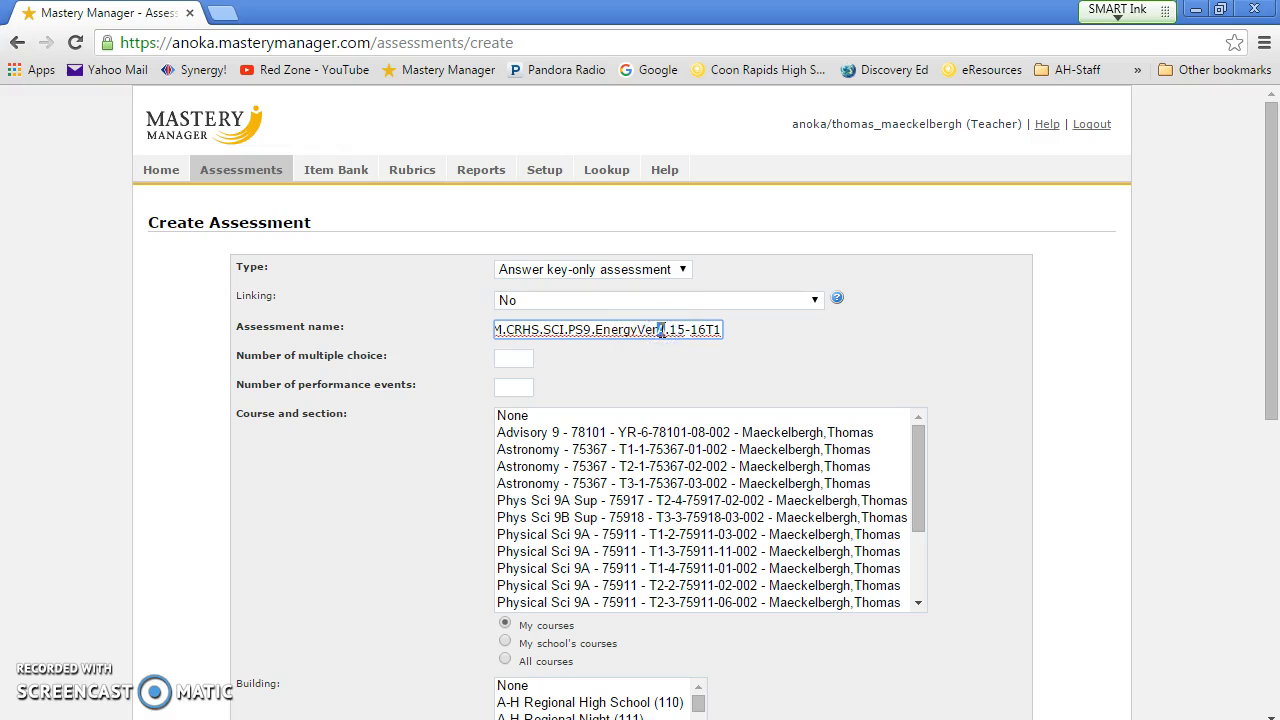
key(BackSpace)
text(B)
click(513, 359)
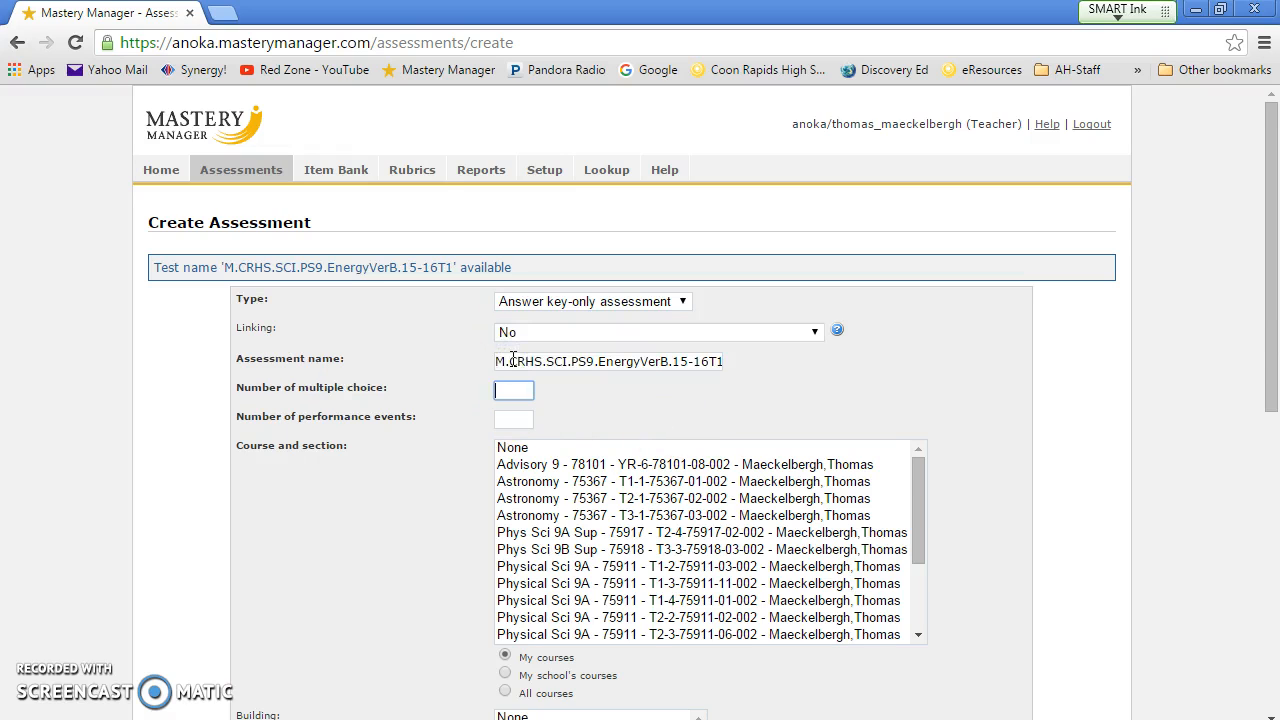
text(5)
click(515, 418)
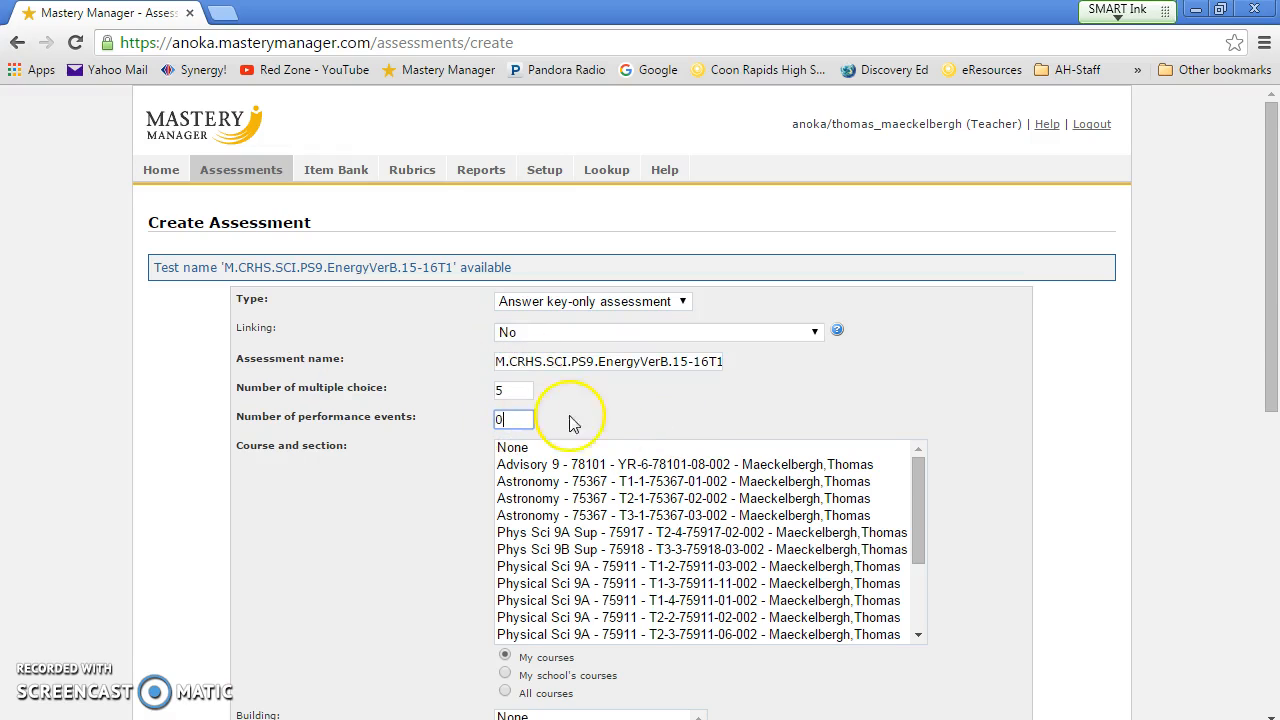
Step: Select seven Physical Sci 9A sections, including T2-4 and 75913 T2-2
click(614, 568)
drag(620, 598, 714, 614)
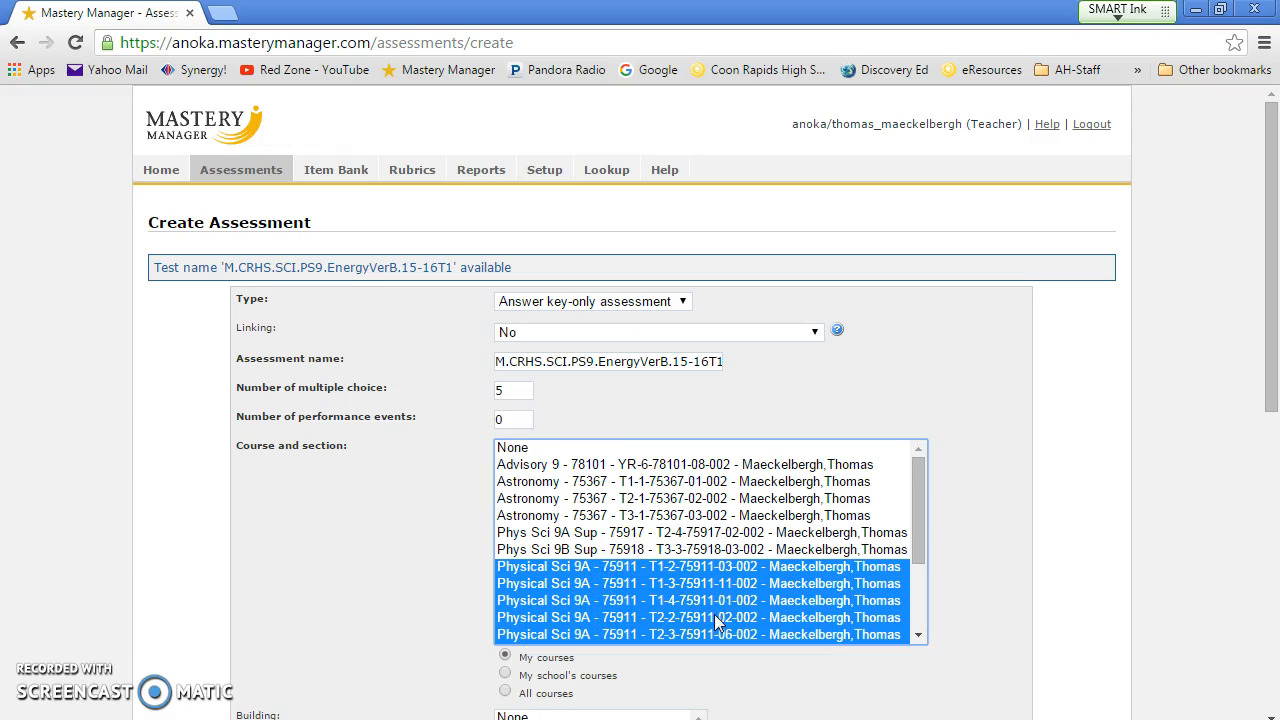
drag(917, 523, 920, 552)
ctrl+click(725, 600)
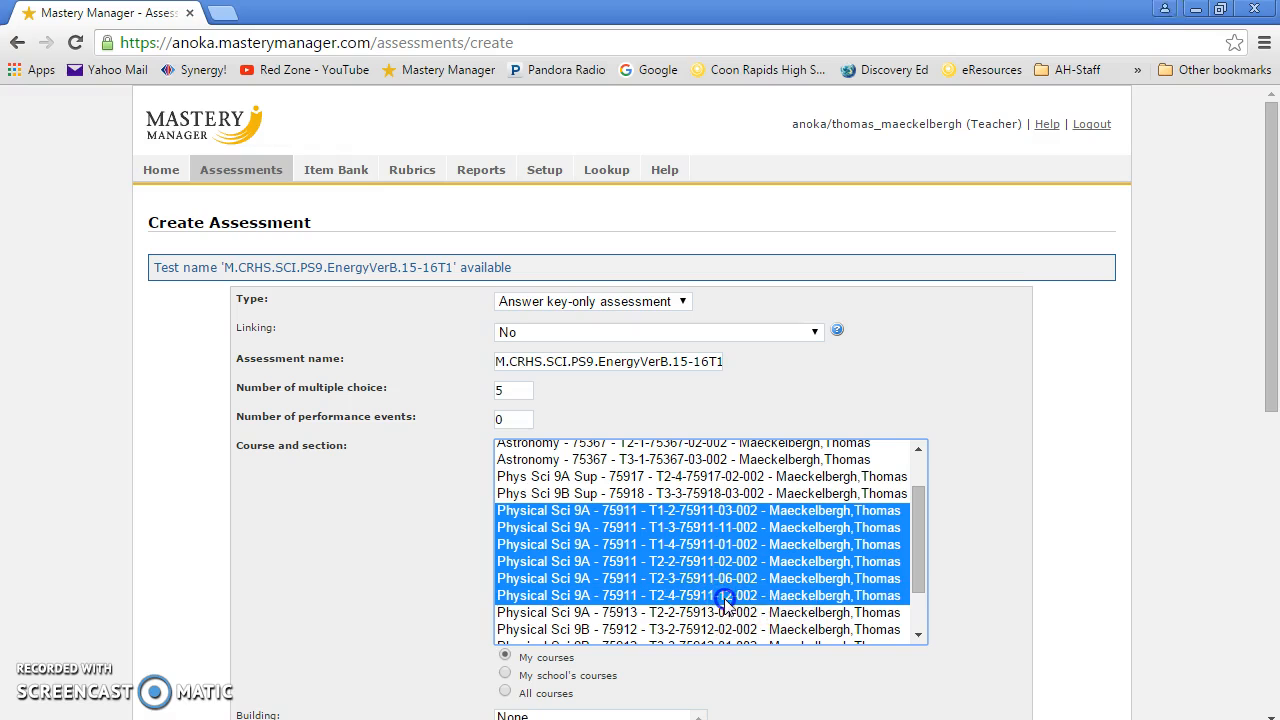
ctrl+click(710, 612)
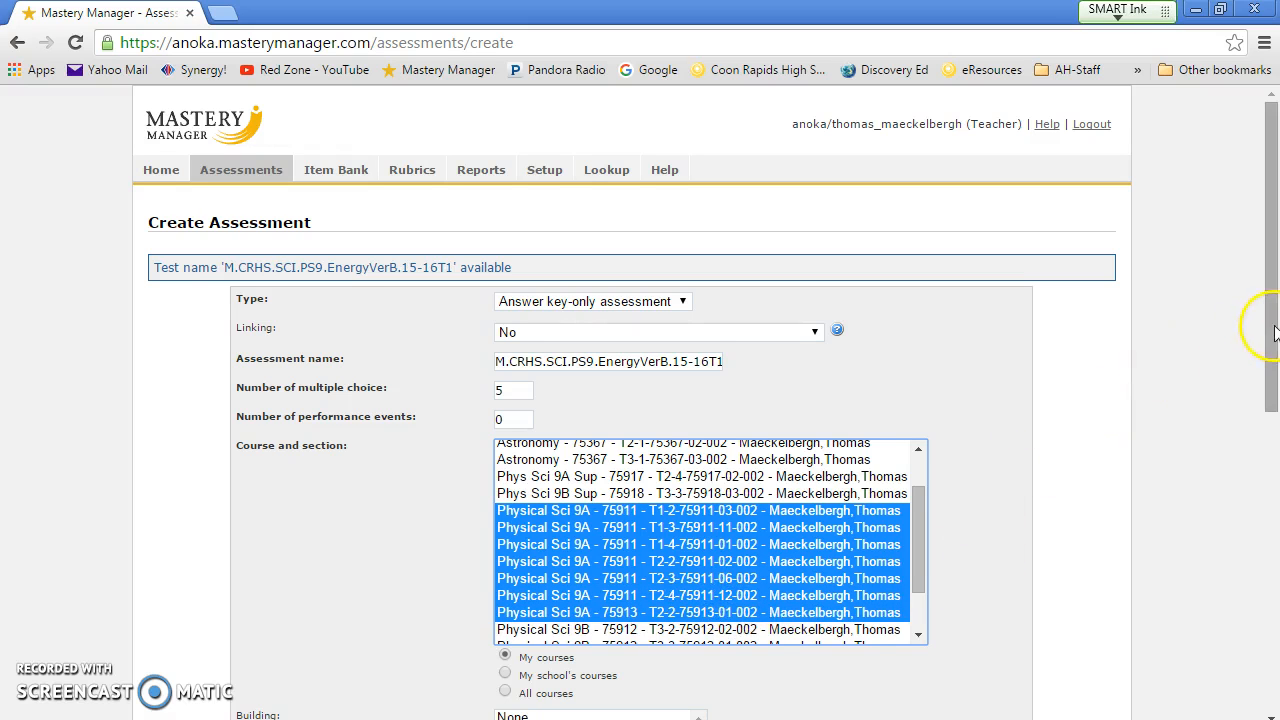
scroll(1274, 333, down, 2)
drag(698, 555, 698, 568)
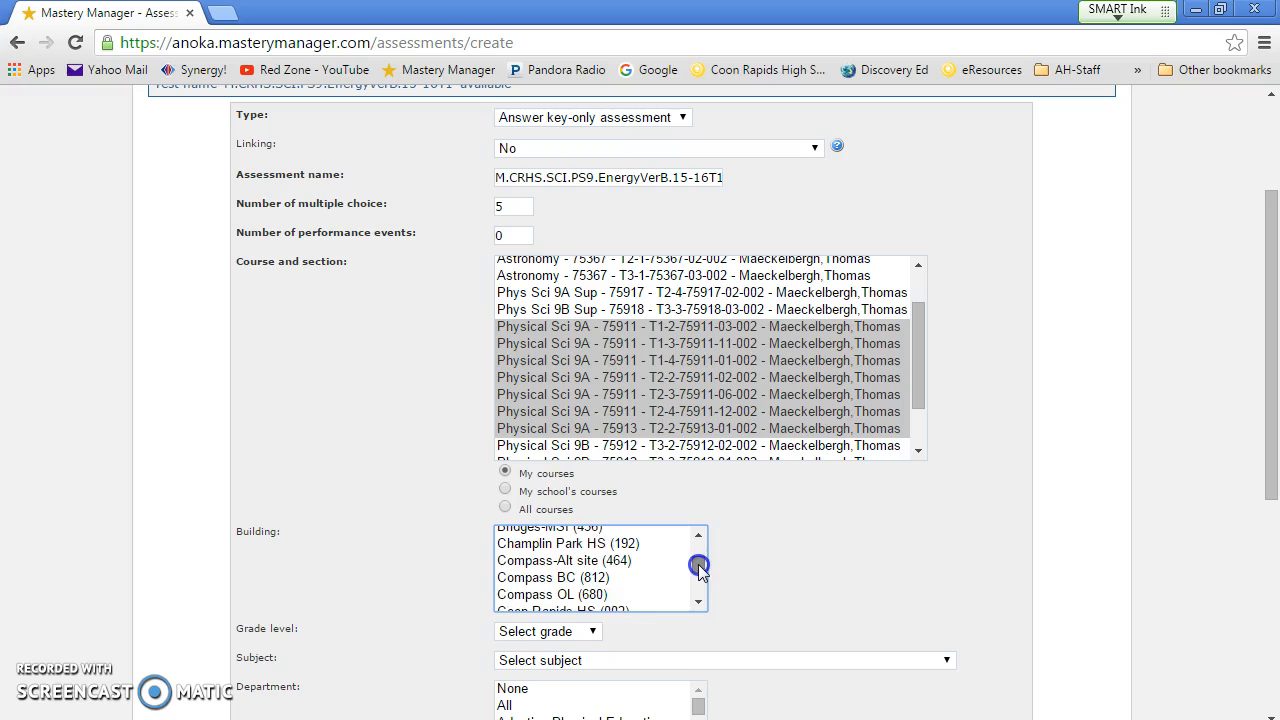
Step: Set the building to Coon Rapids HS and the grade level to Grade 9
click(595, 596)
click(597, 608)
scroll(600, 609, down, 4)
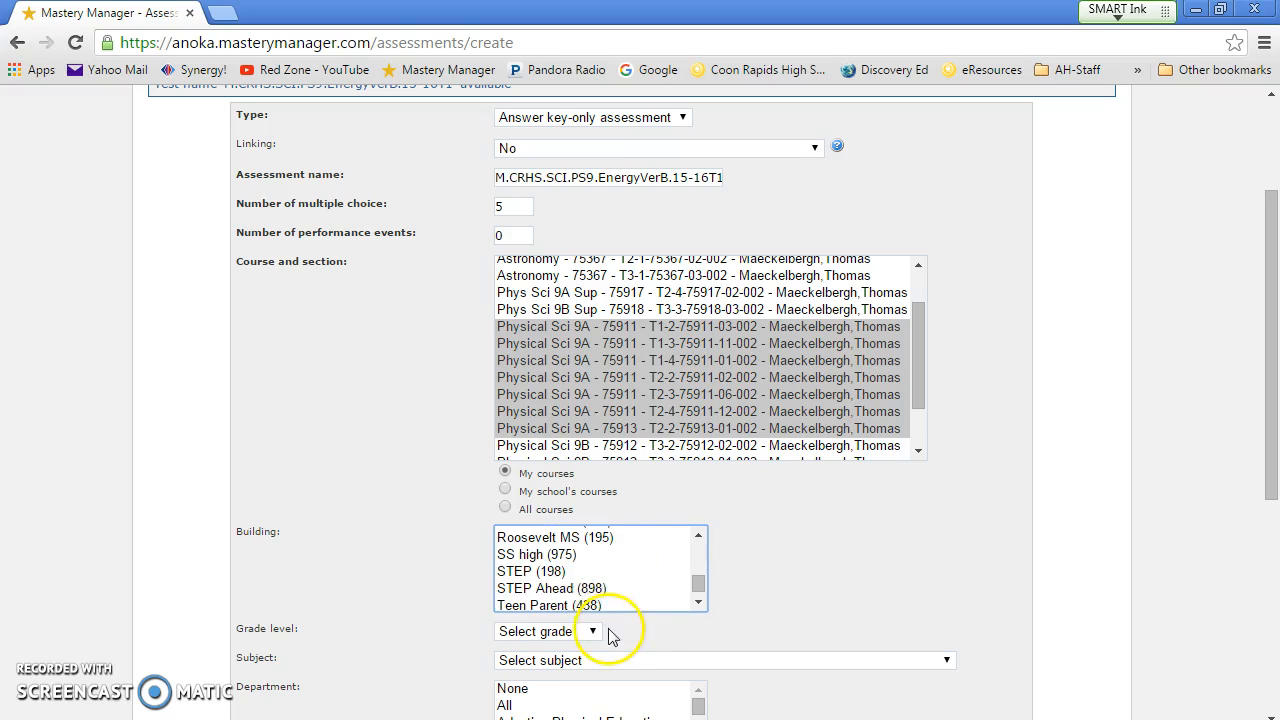
click(590, 633)
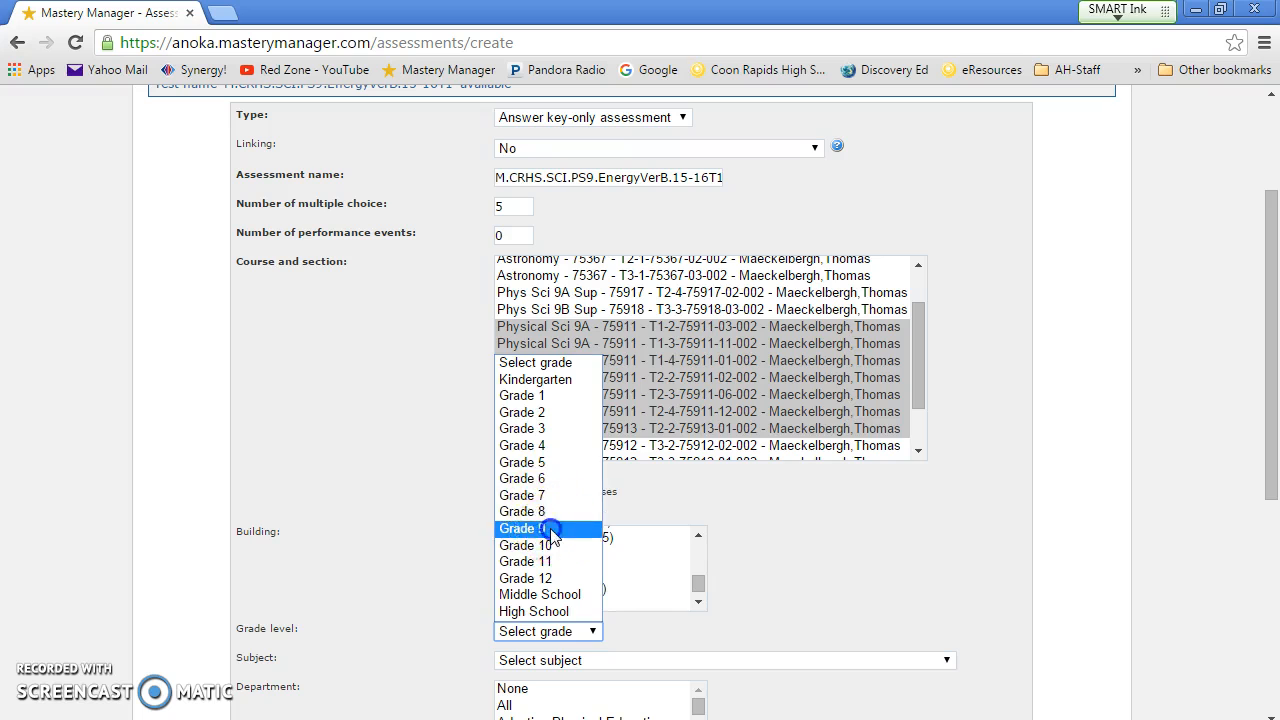
click(545, 527)
drag(1271, 366, 1271, 454)
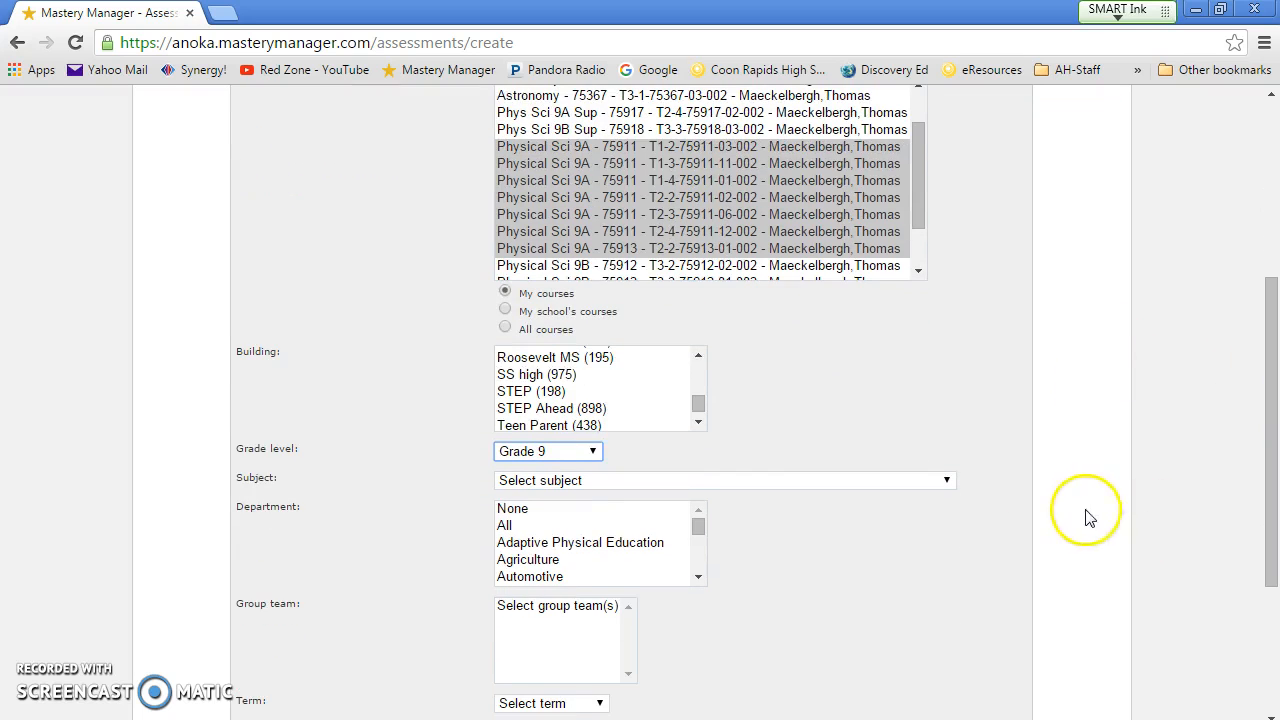
Step: Set both the subject and the department to Science
click(950, 480)
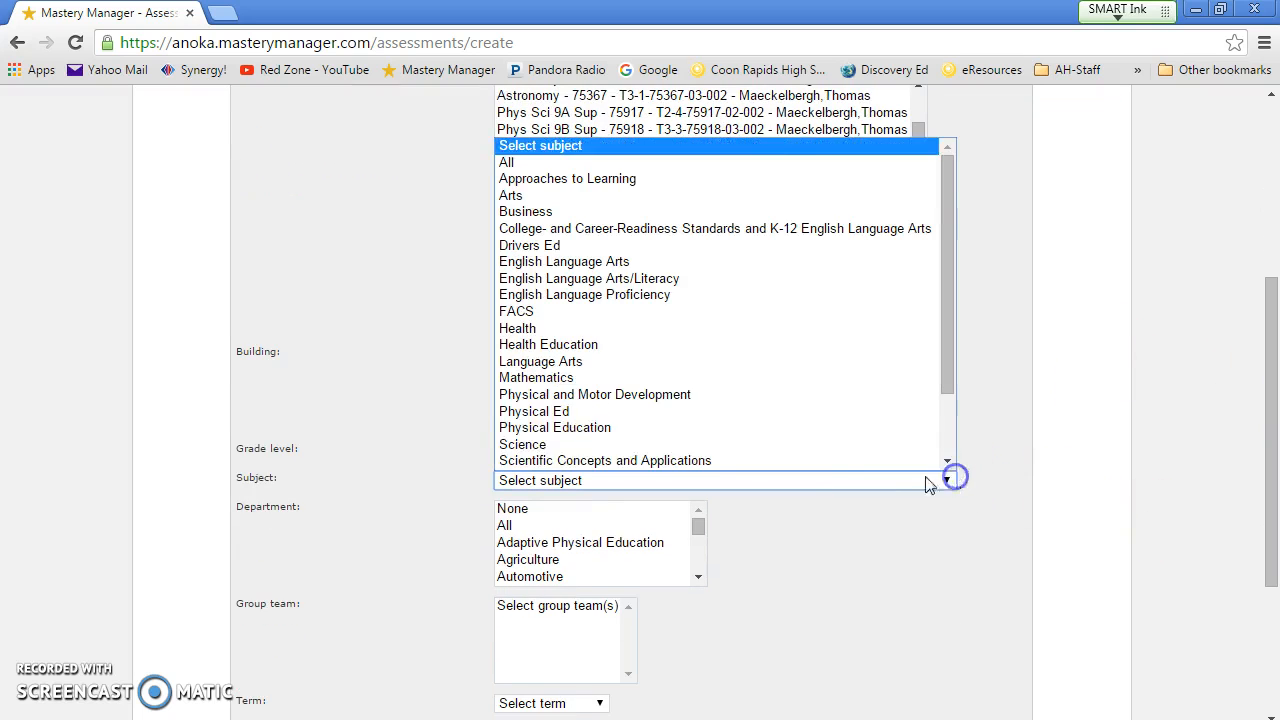
click(660, 446)
drag(698, 526, 698, 554)
click(520, 555)
drag(1268, 460, 1268, 540)
Step: Choose the A-H Grading scale and Trimester1 term, then save the assessment
click(708, 590)
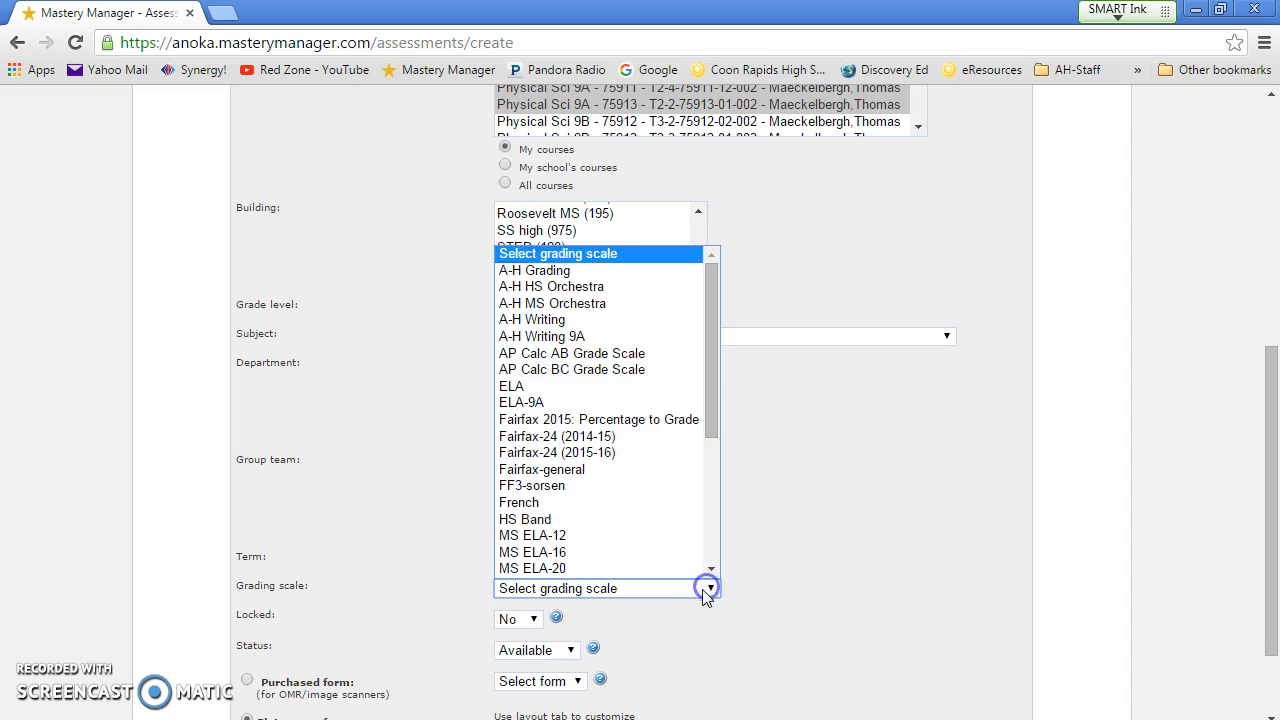
click(557, 285)
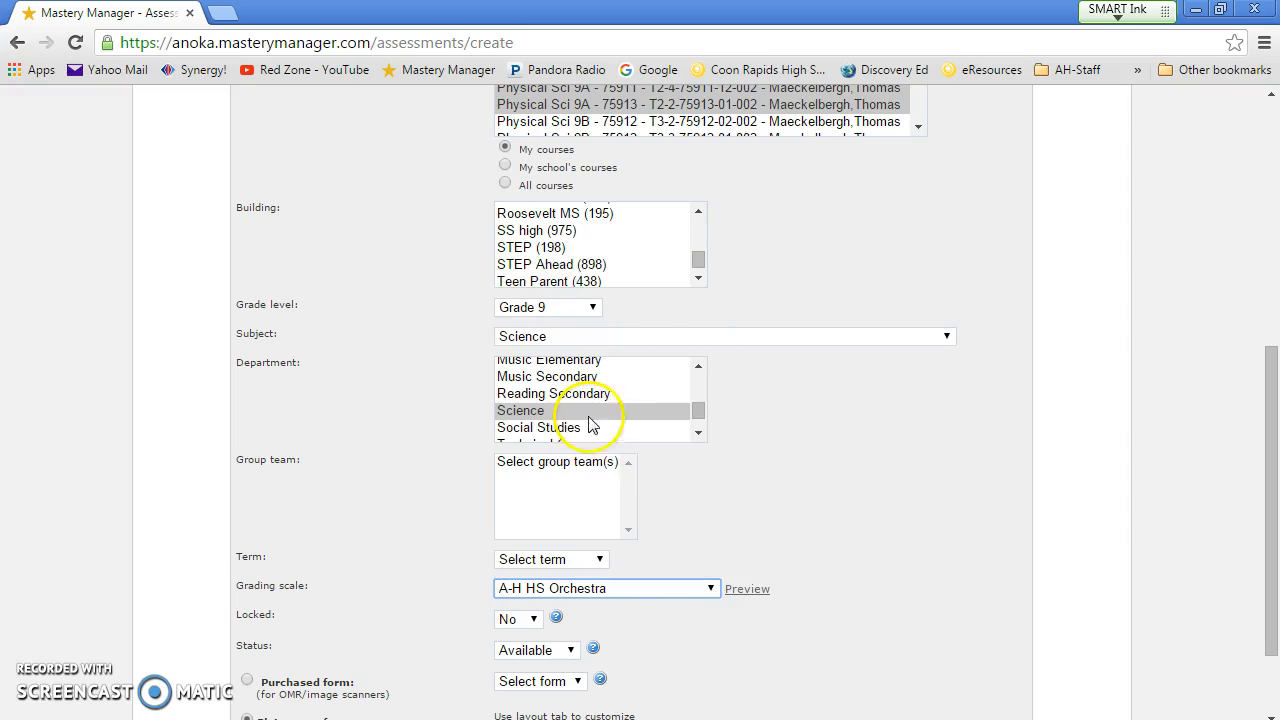
click(716, 592)
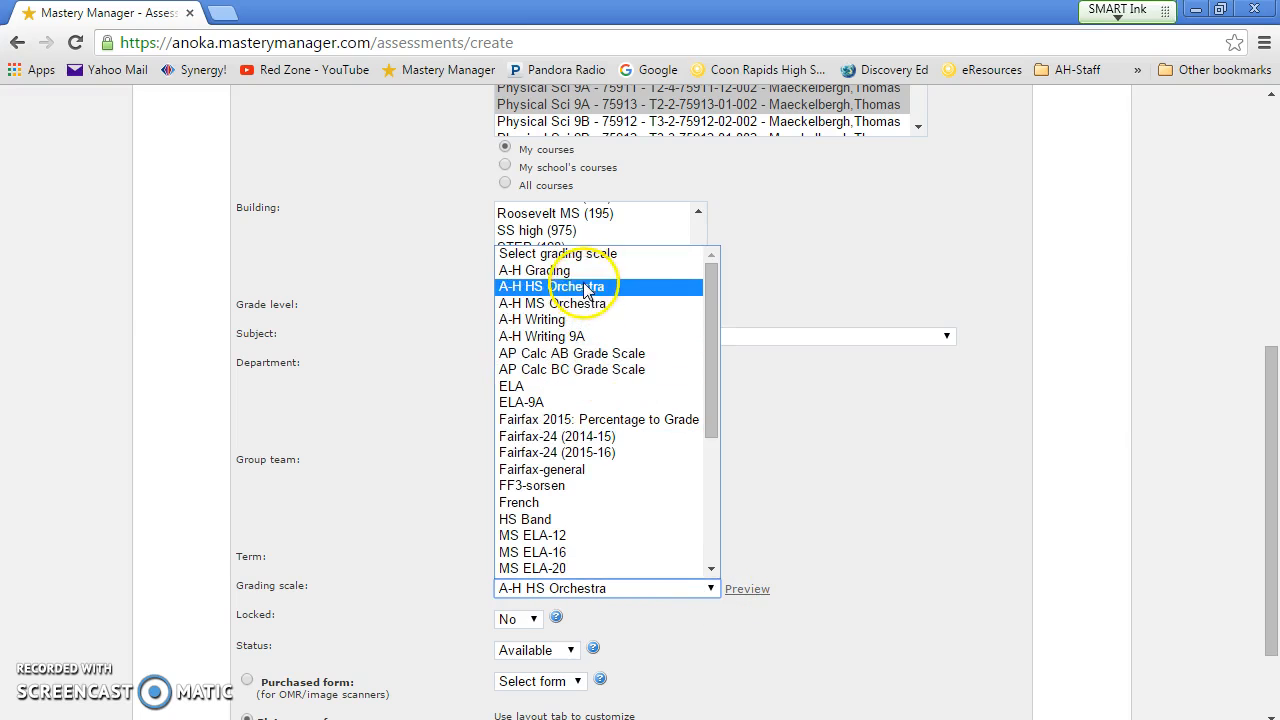
click(545, 270)
click(604, 558)
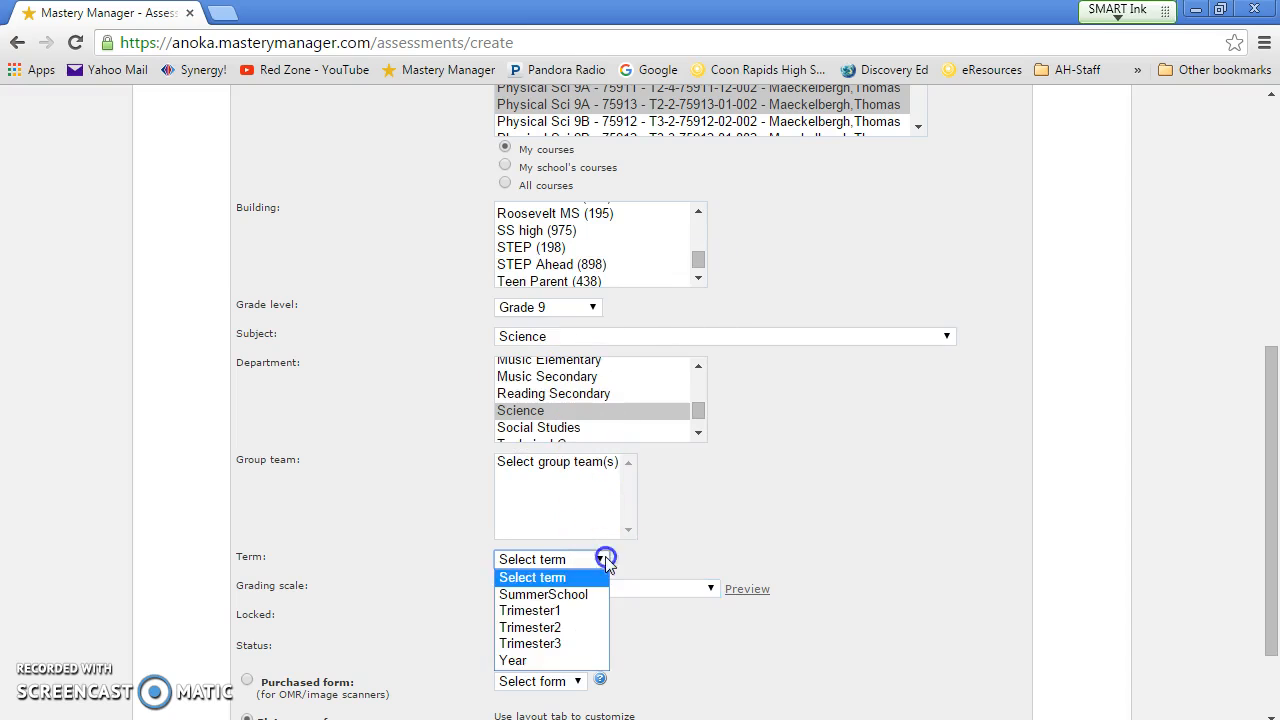
click(577, 611)
scroll(1274, 410, down, 2)
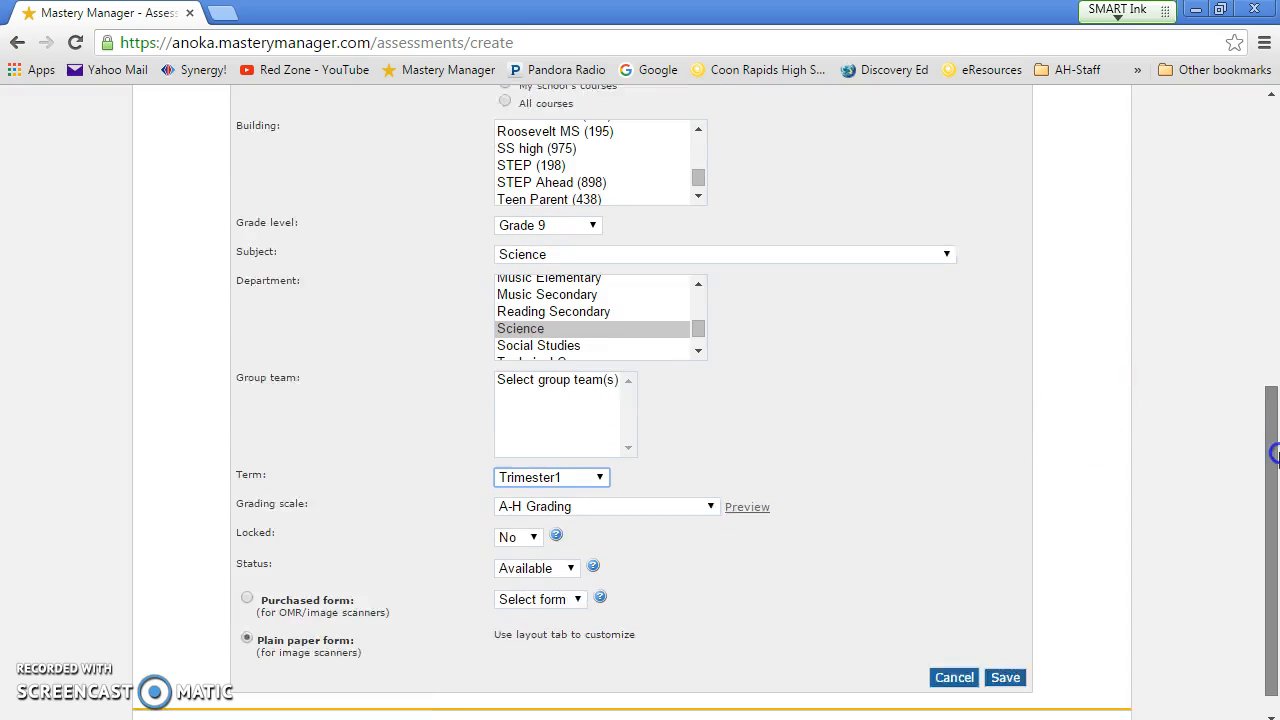
click(1005, 647)
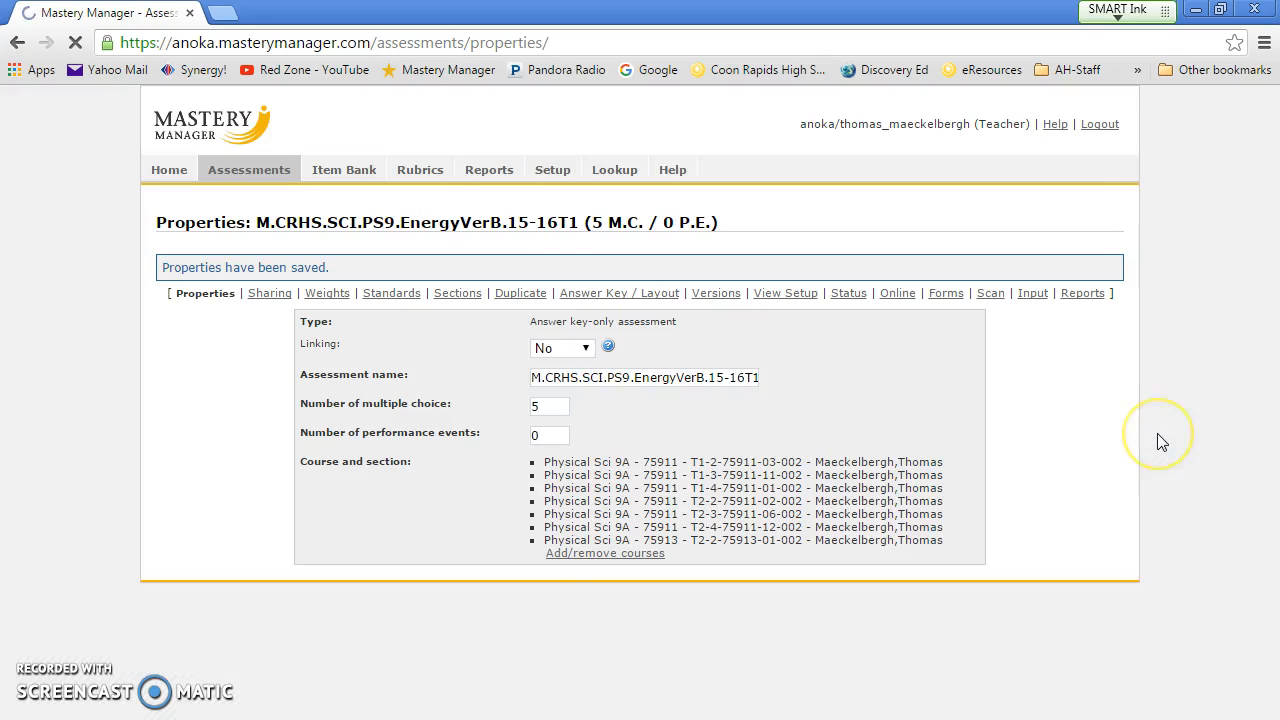
Step: Enter the answer key A, B, D, C, A for the five questions
click(600, 293)
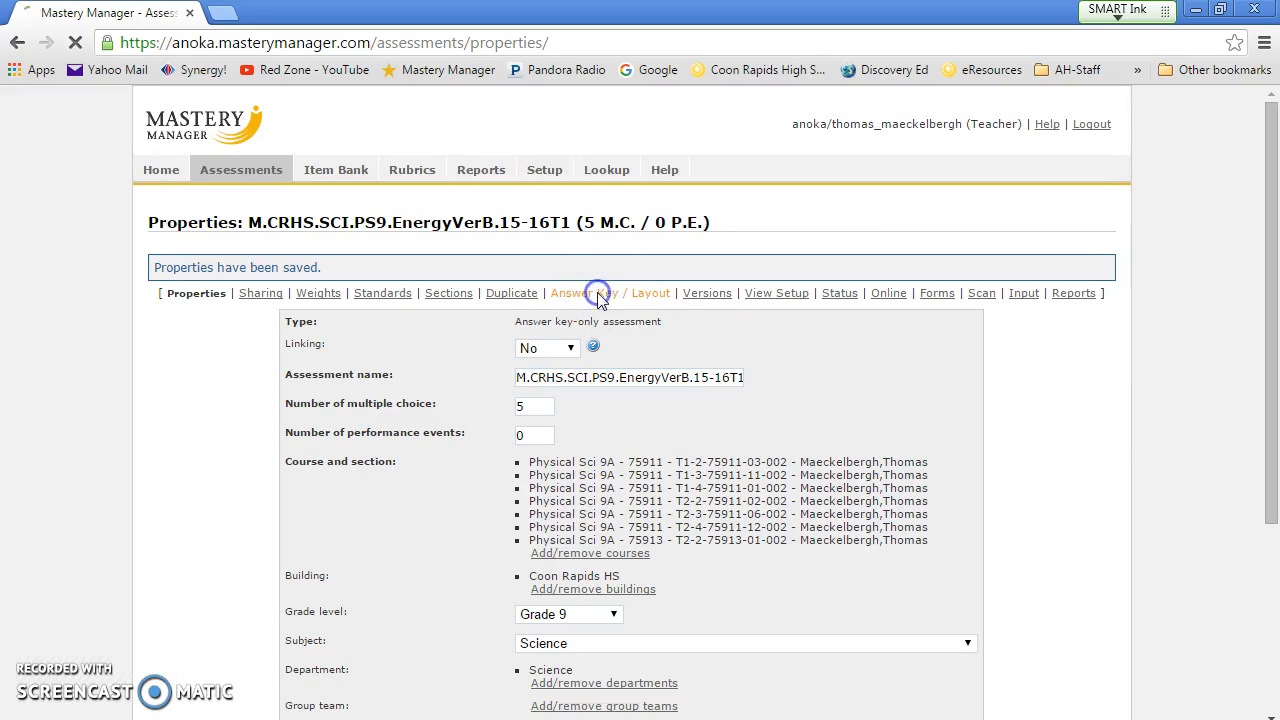
click(248, 437)
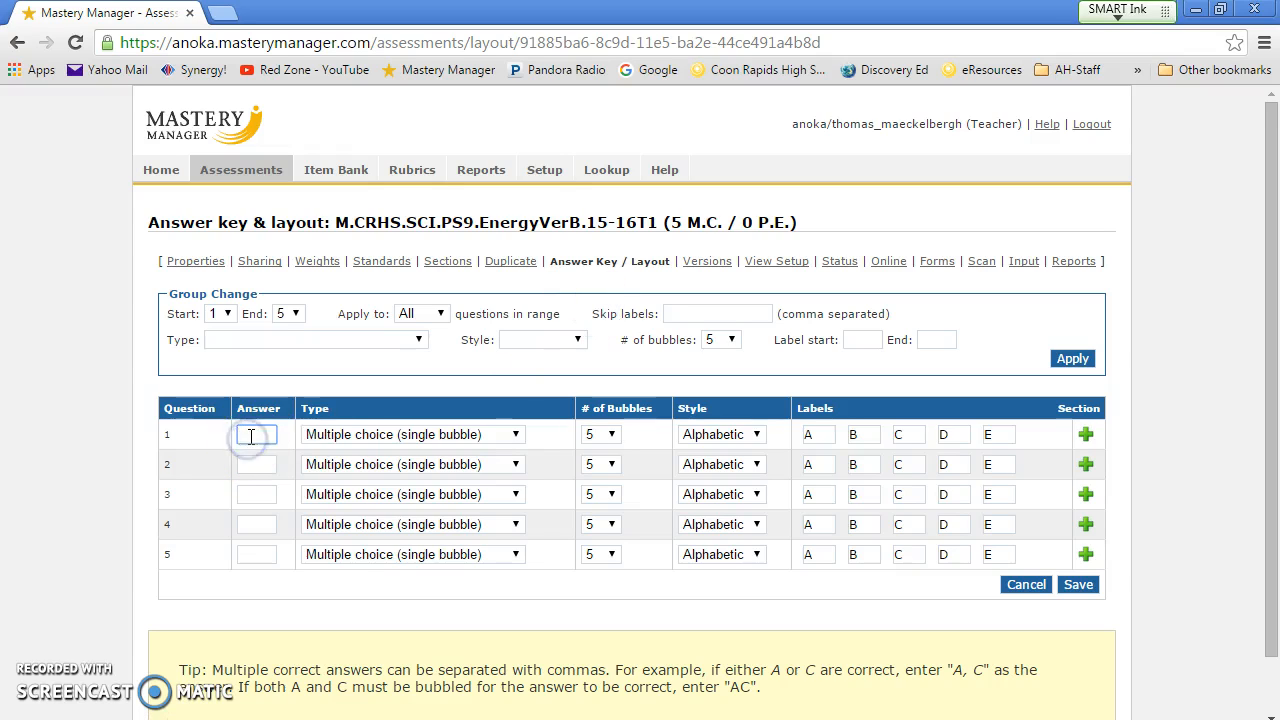
click(244, 466)
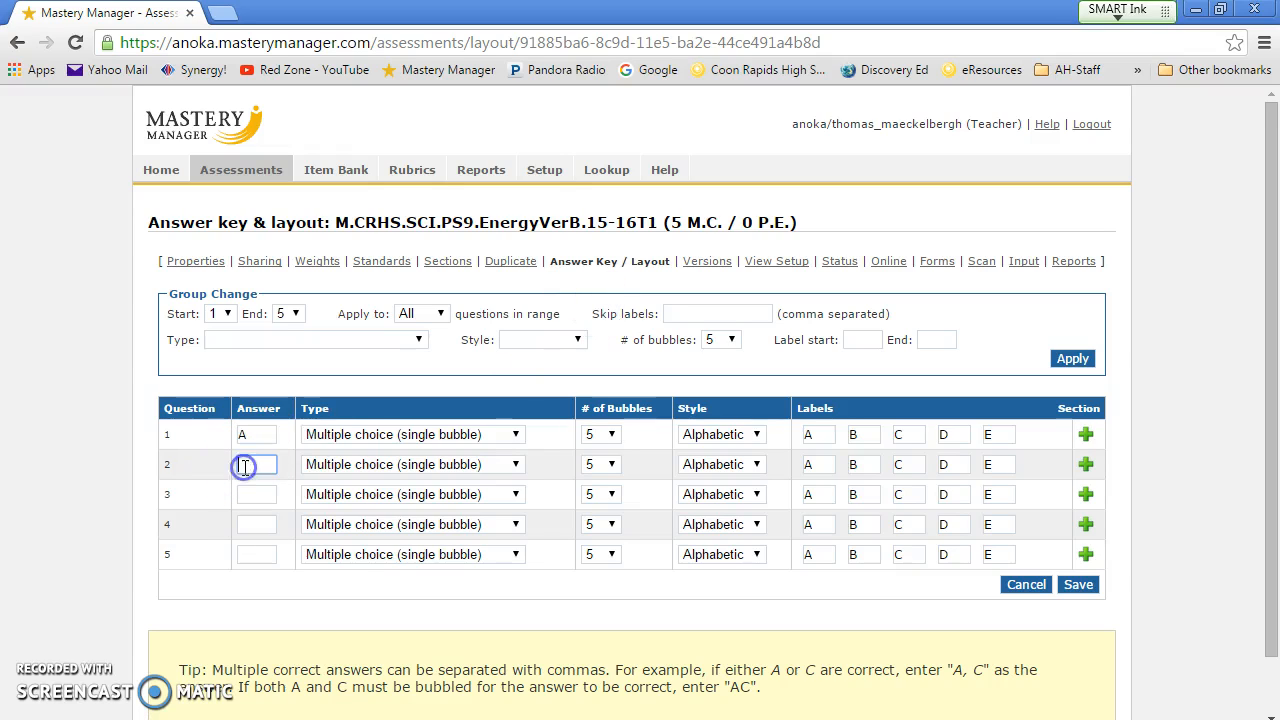
click(245, 495)
click(244, 522)
click(249, 557)
text(A)
Step: Give all five questions 4 bubbles (A–D), save the layout, and activate online code KFFGL
click(731, 340)
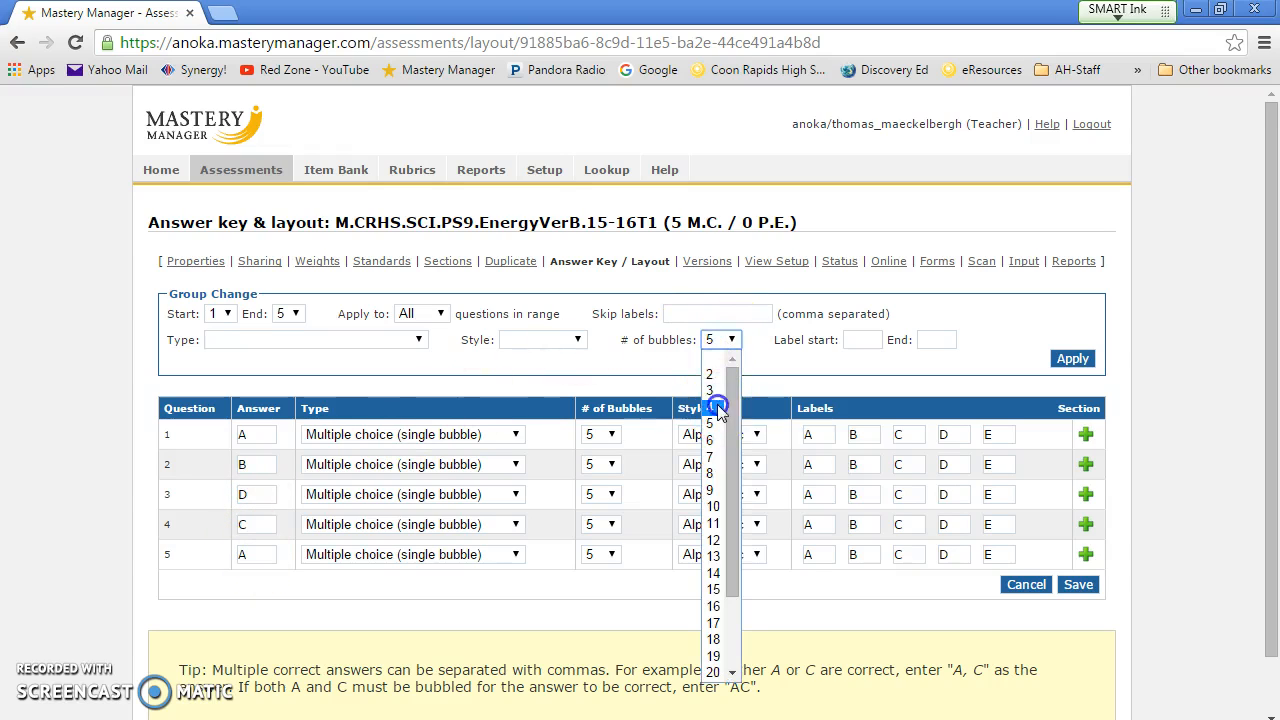
click(718, 408)
click(1076, 358)
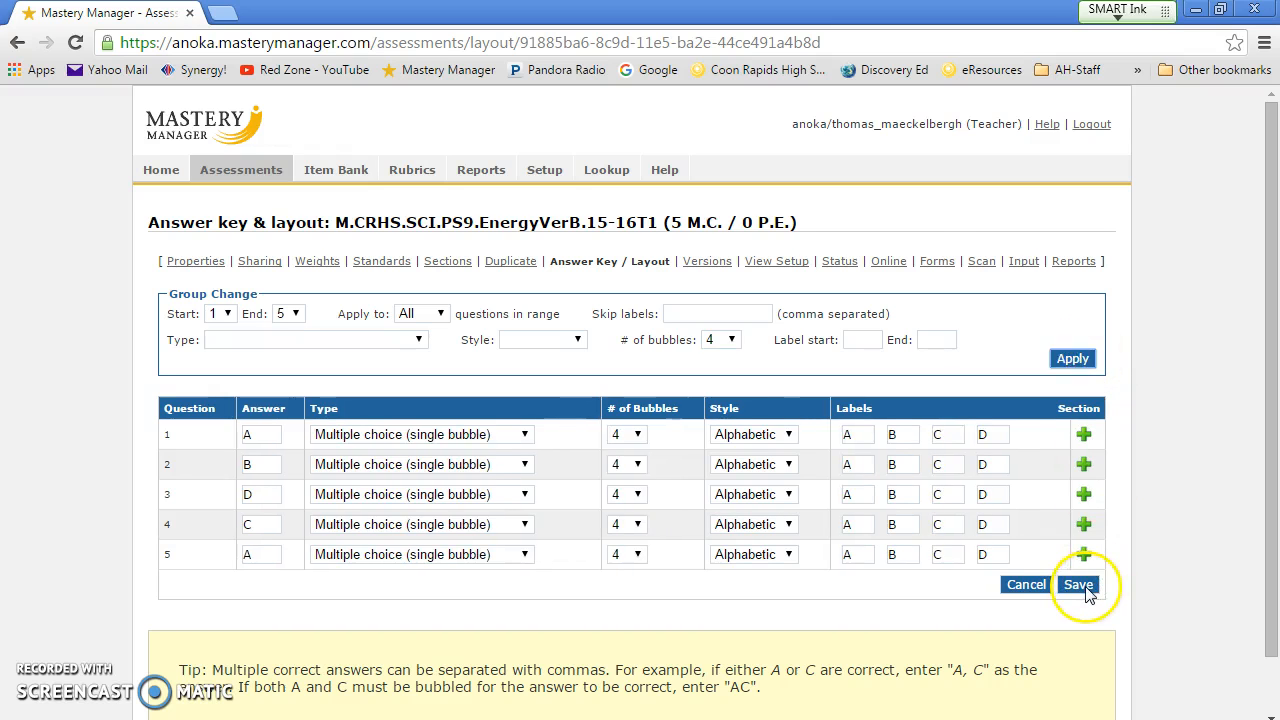
click(1078, 585)
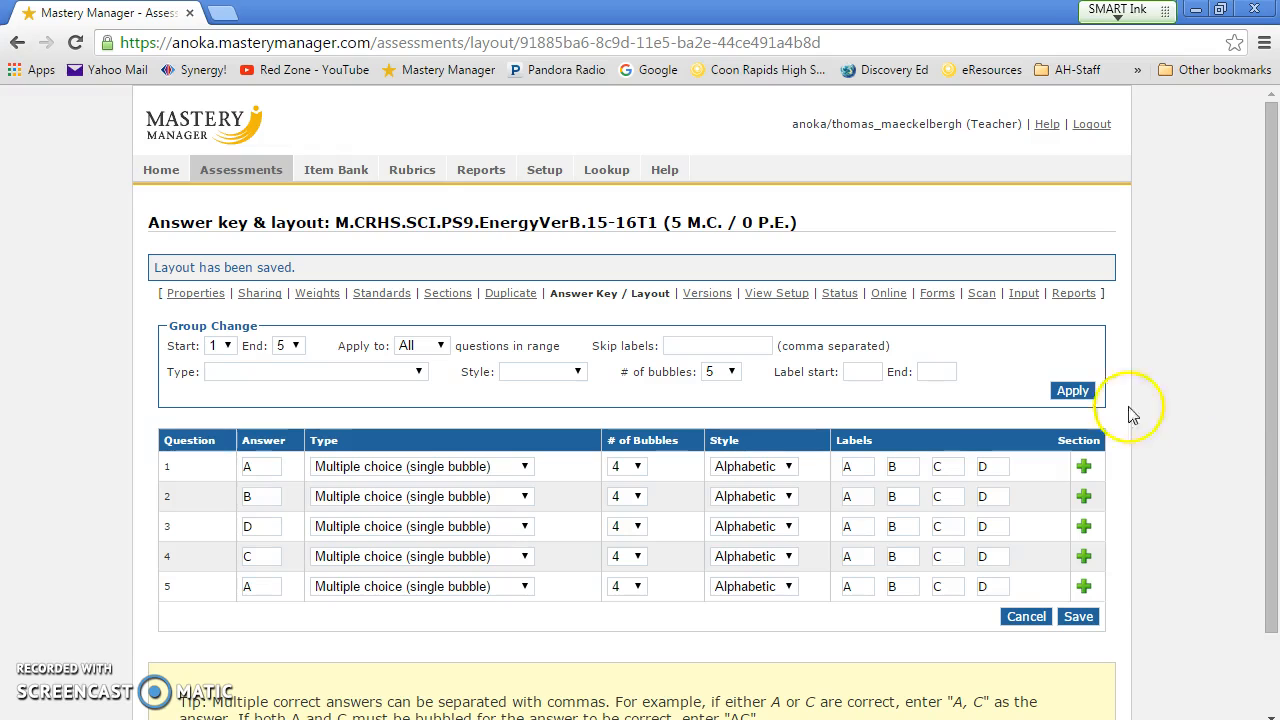
click(884, 296)
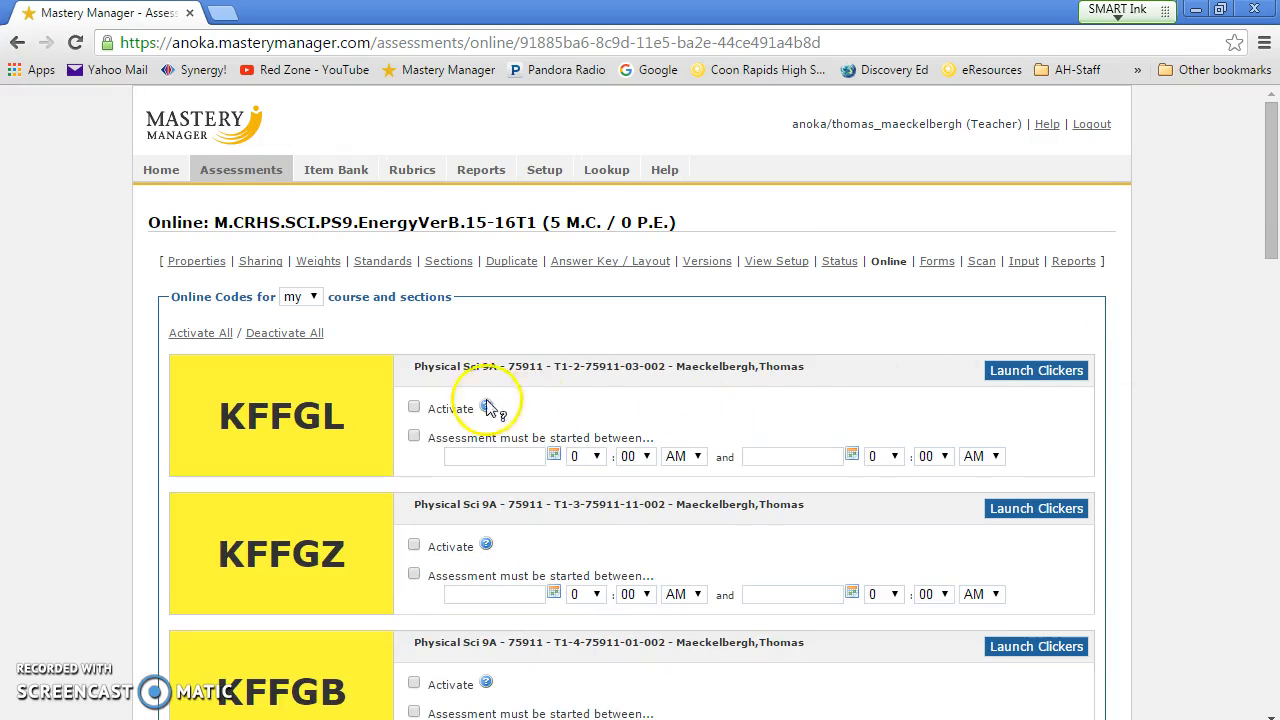
click(414, 407)
click(414, 547)
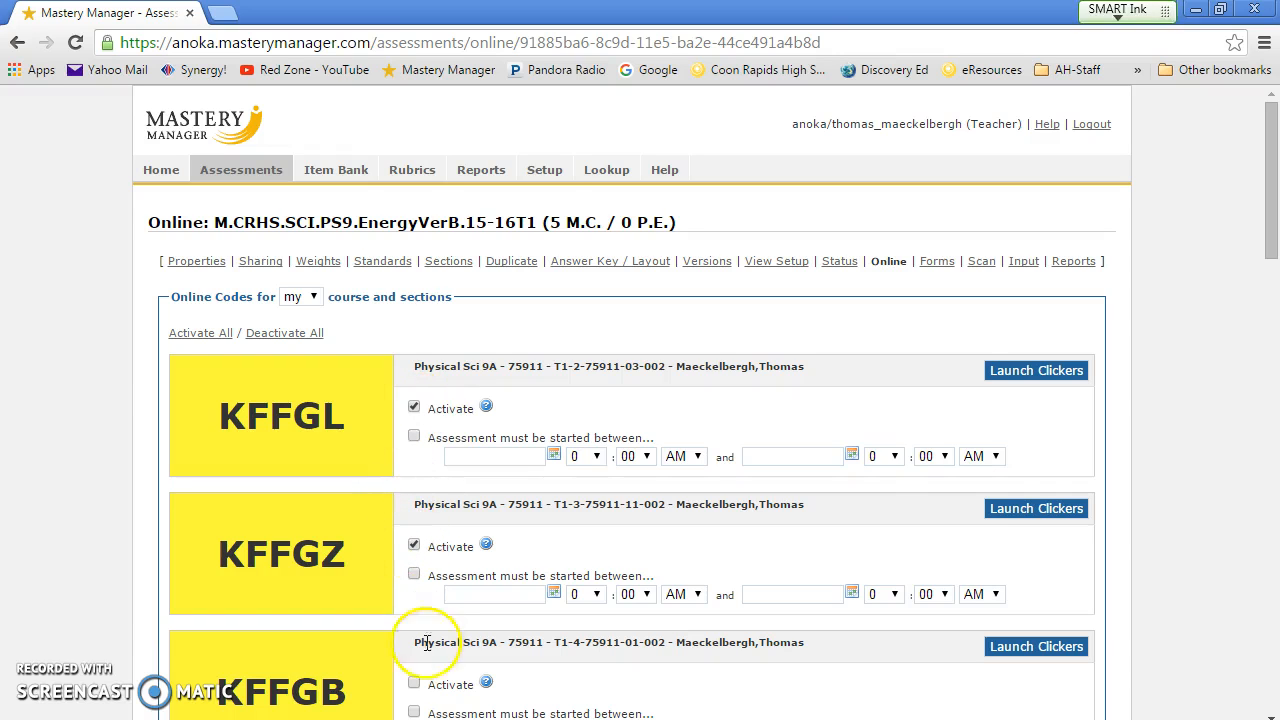
click(414, 685)
drag(1273, 207, 1275, 472)
Step: Require a secure browser, set a 10-minute limit, allow flagging and eliminating responses, and enable Review
click(241, 418)
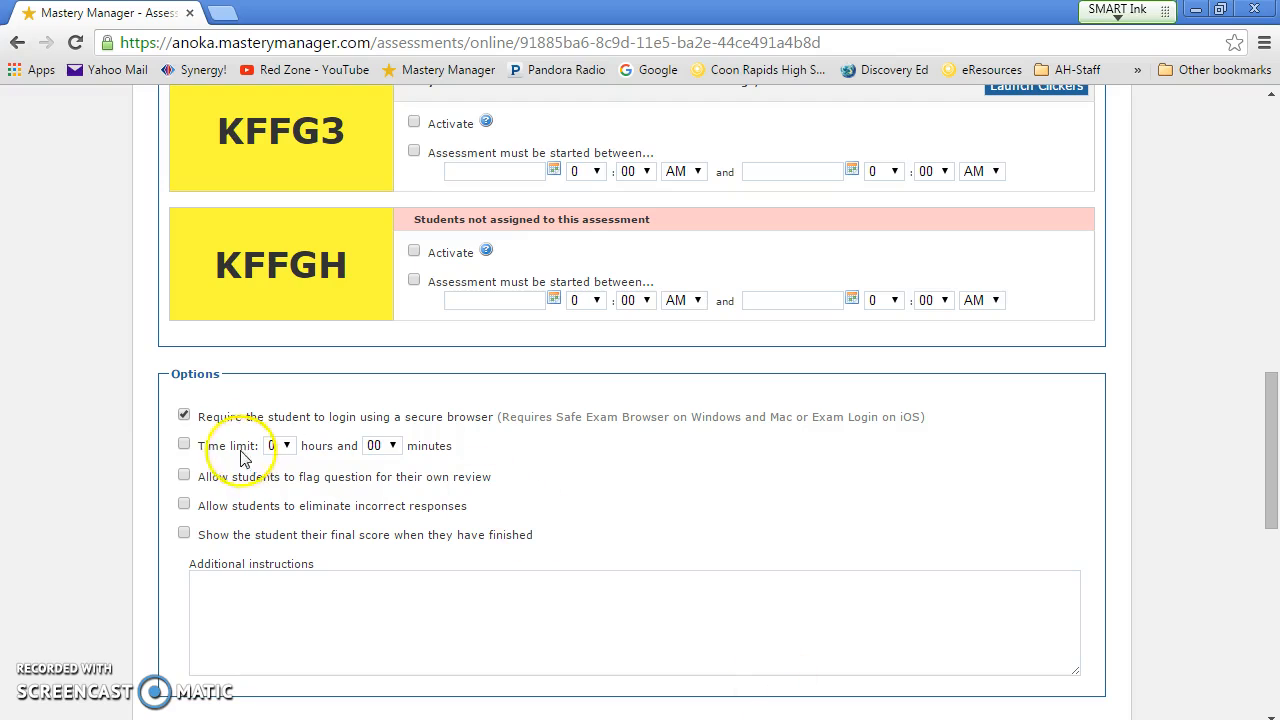
click(381, 446)
click(374, 277)
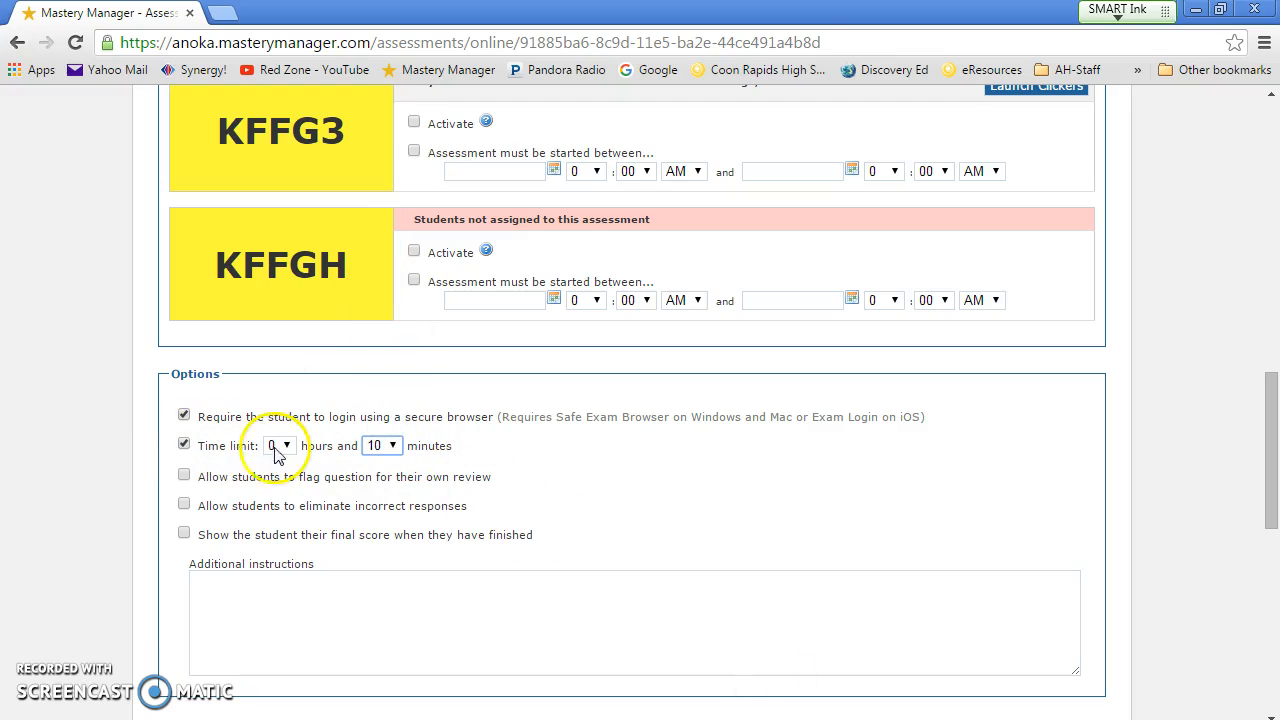
click(186, 477)
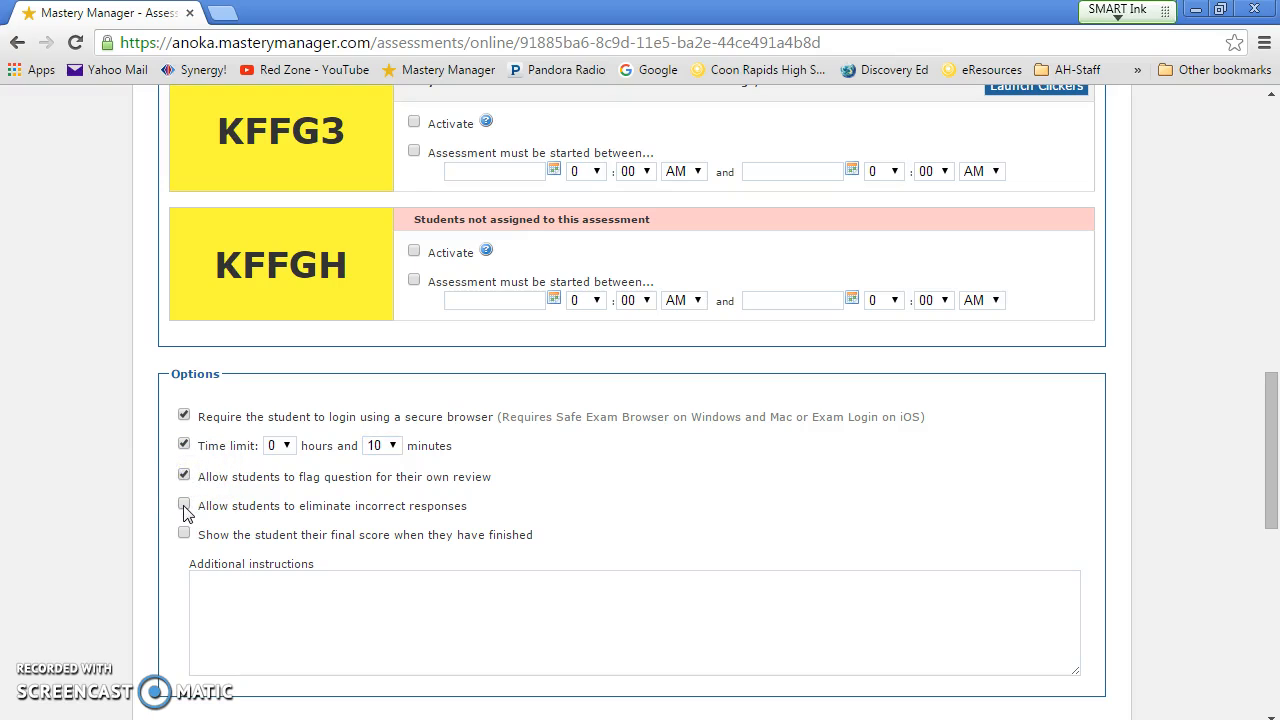
click(184, 506)
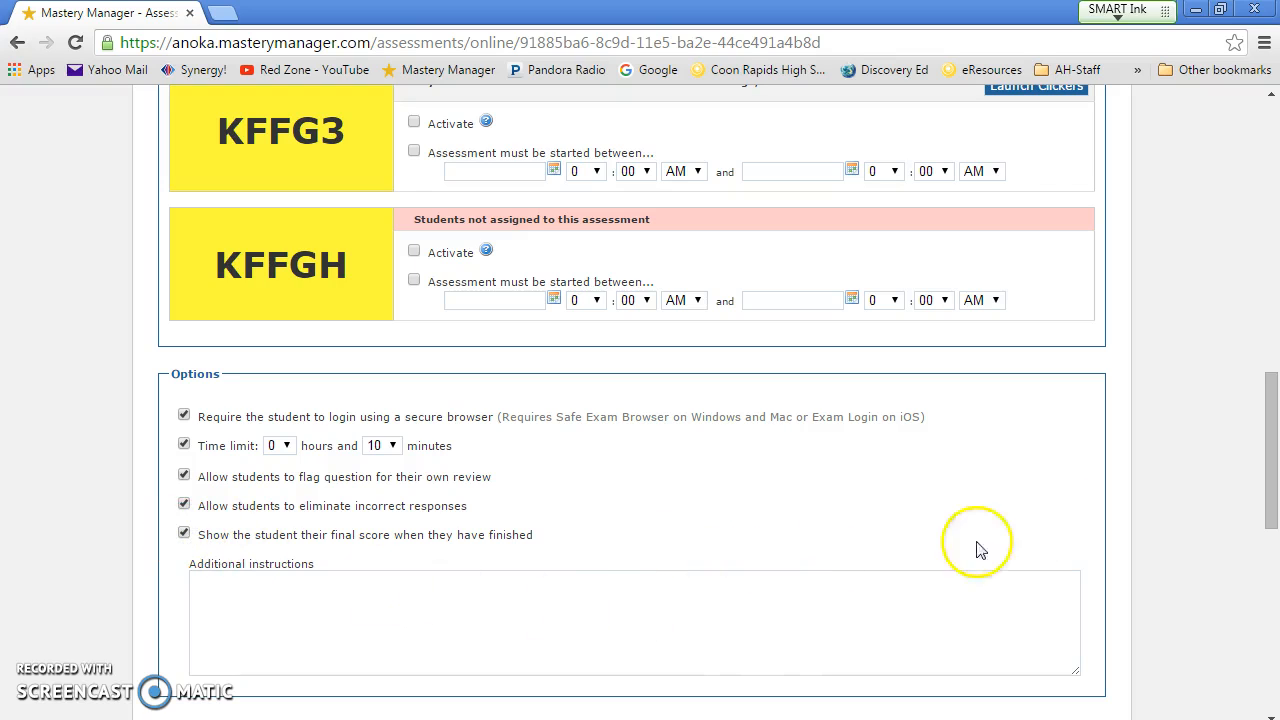
drag(1274, 439, 1272, 513)
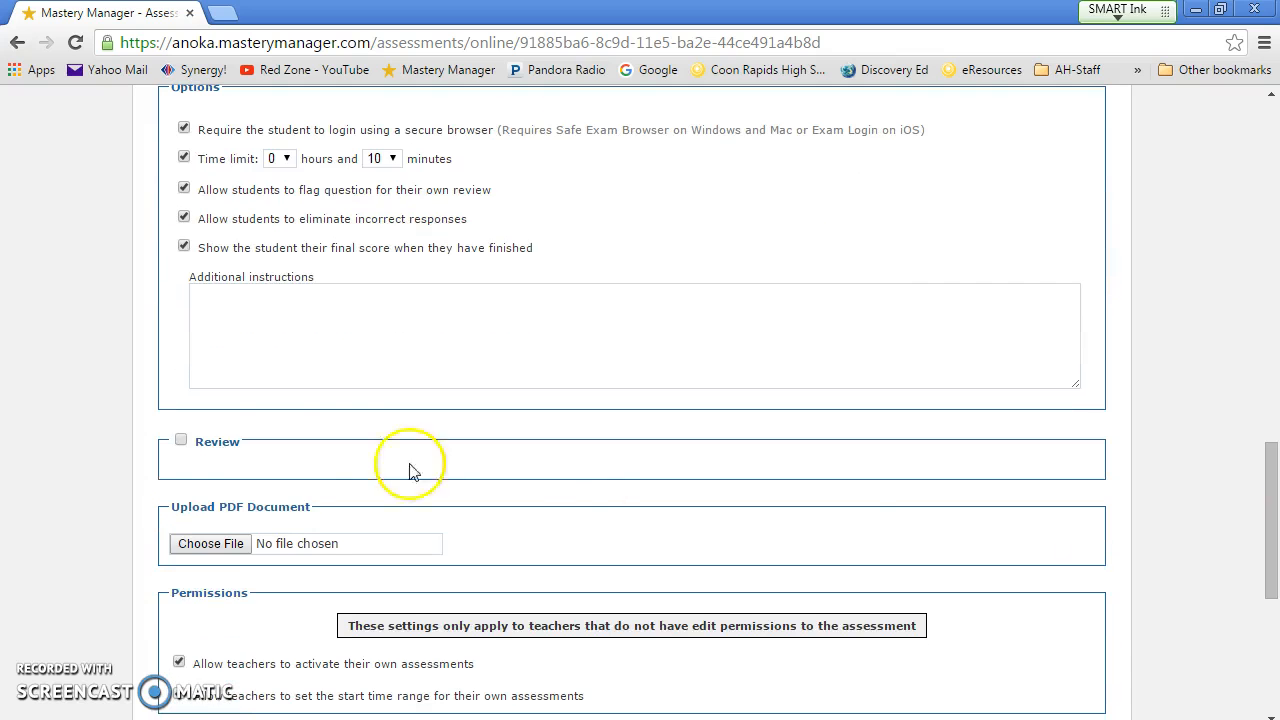
click(181, 440)
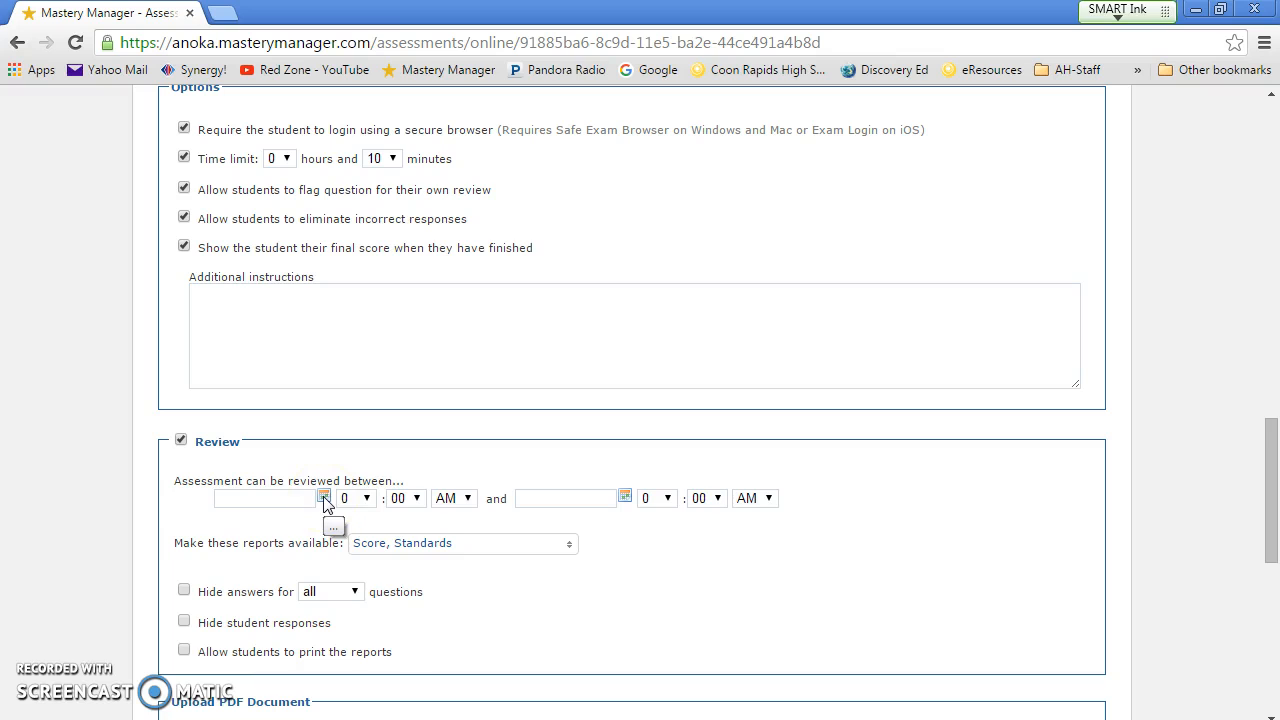
Step: Set the review window to run from 11/17/2015 to 12/04/2015
click(324, 498)
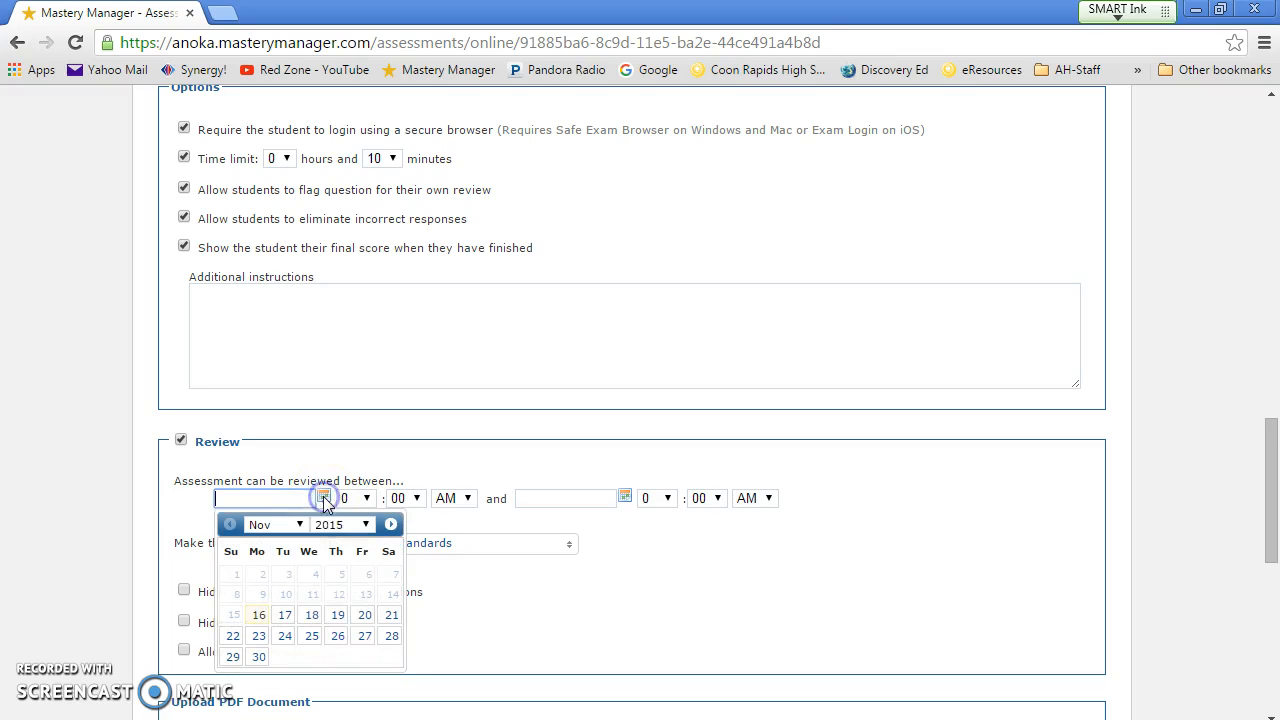
click(285, 617)
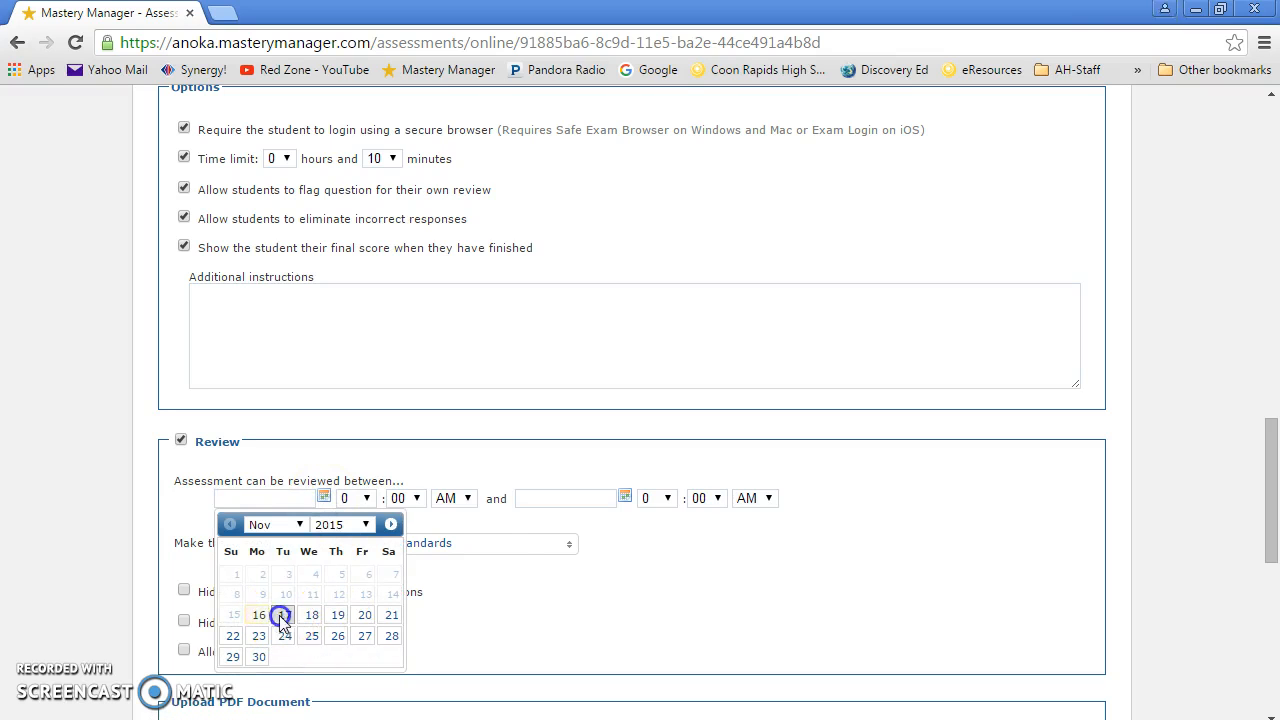
click(625, 498)
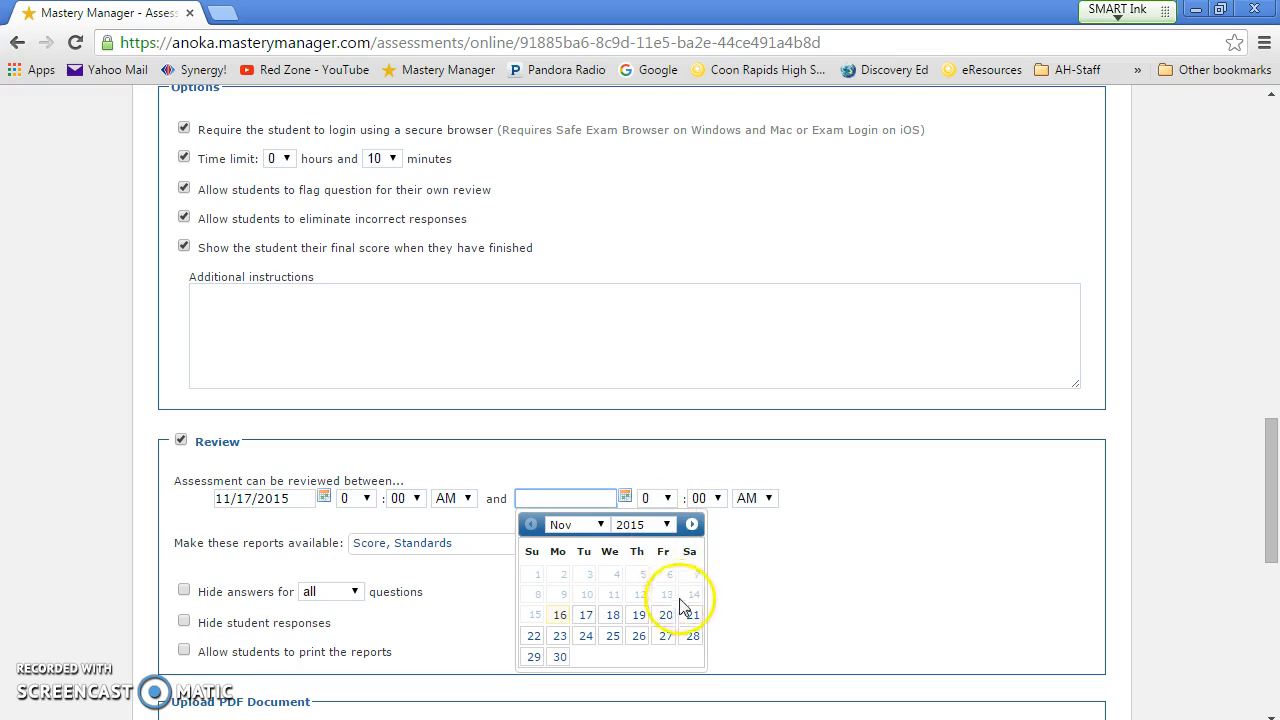
click(691, 524)
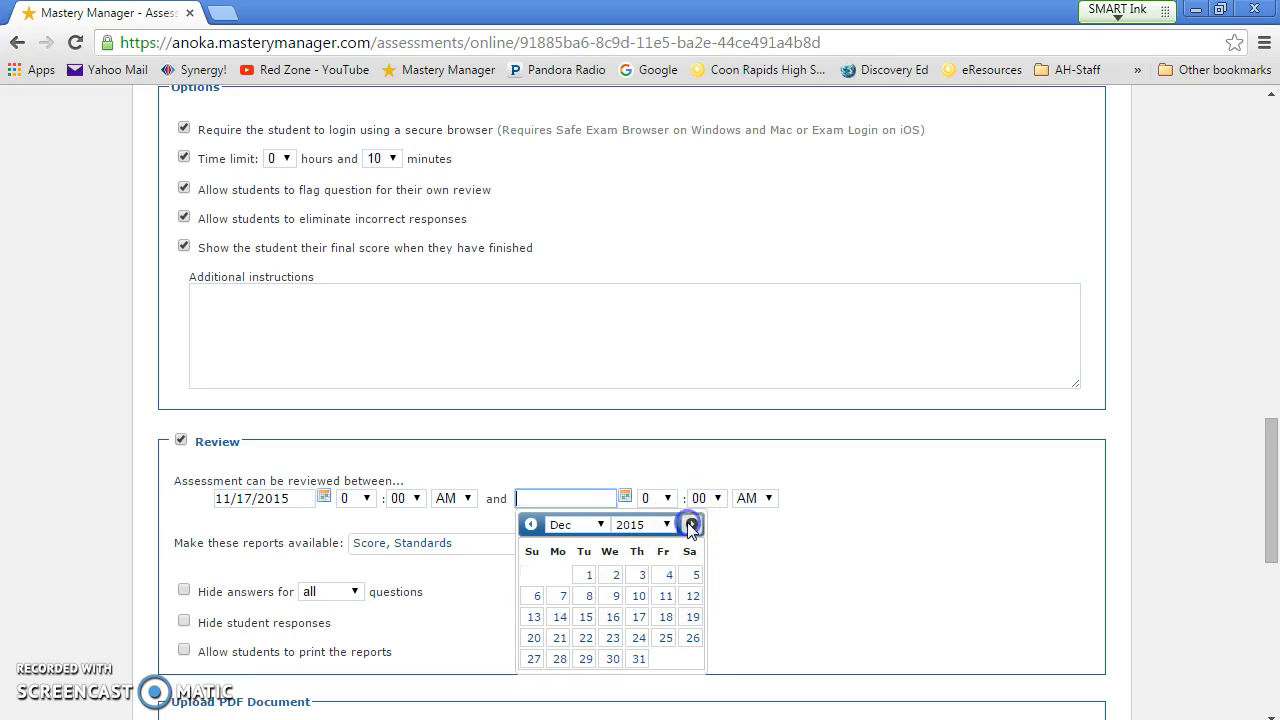
click(668, 575)
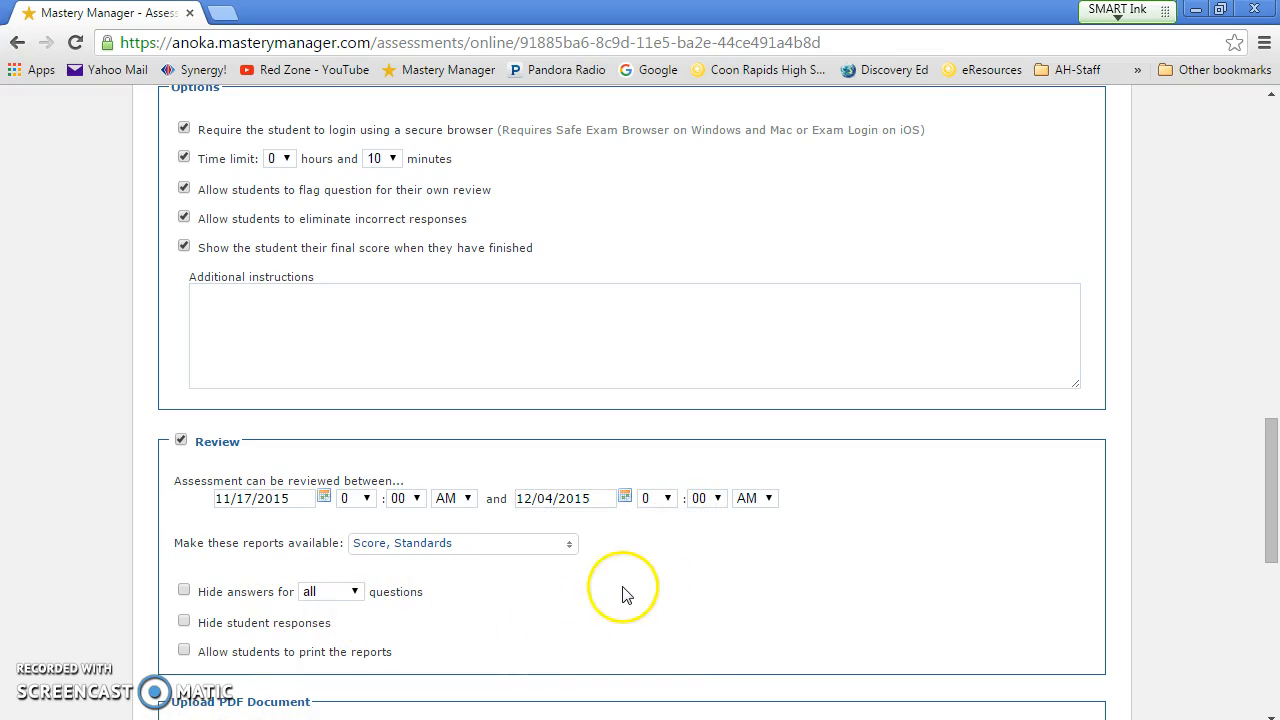
scroll(628, 594, down, 2)
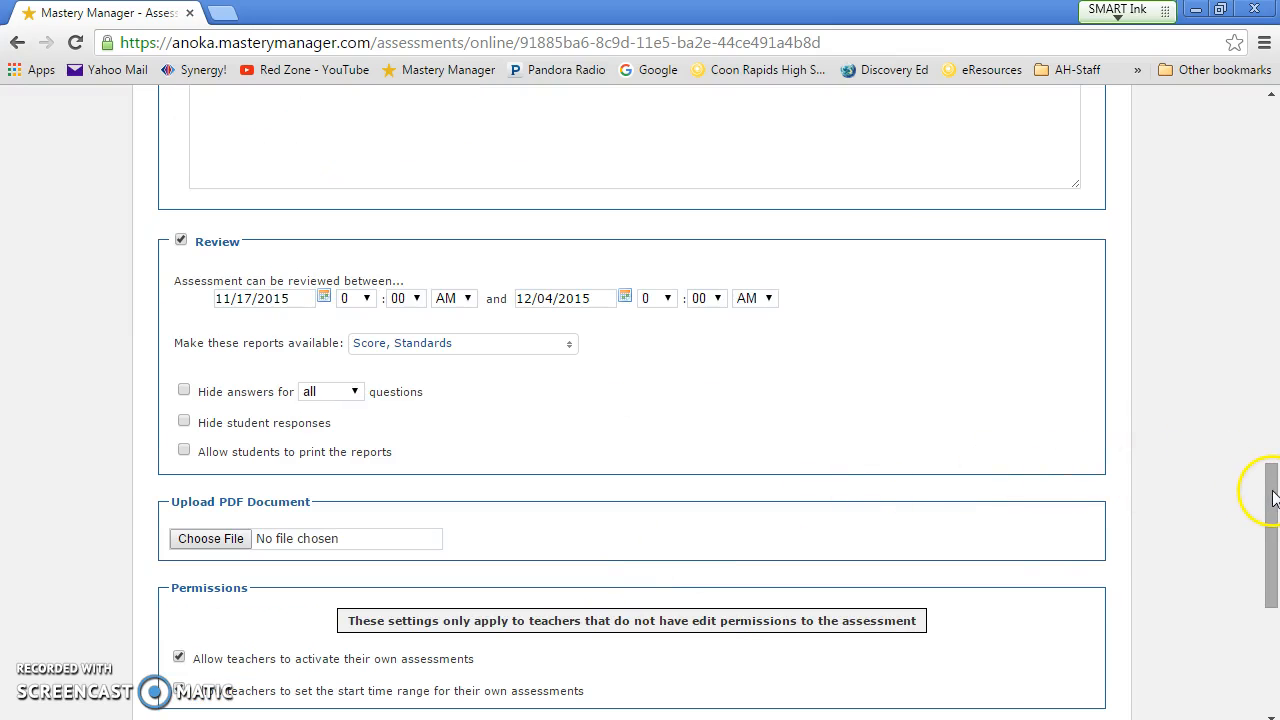
drag(1273, 497, 1274, 530)
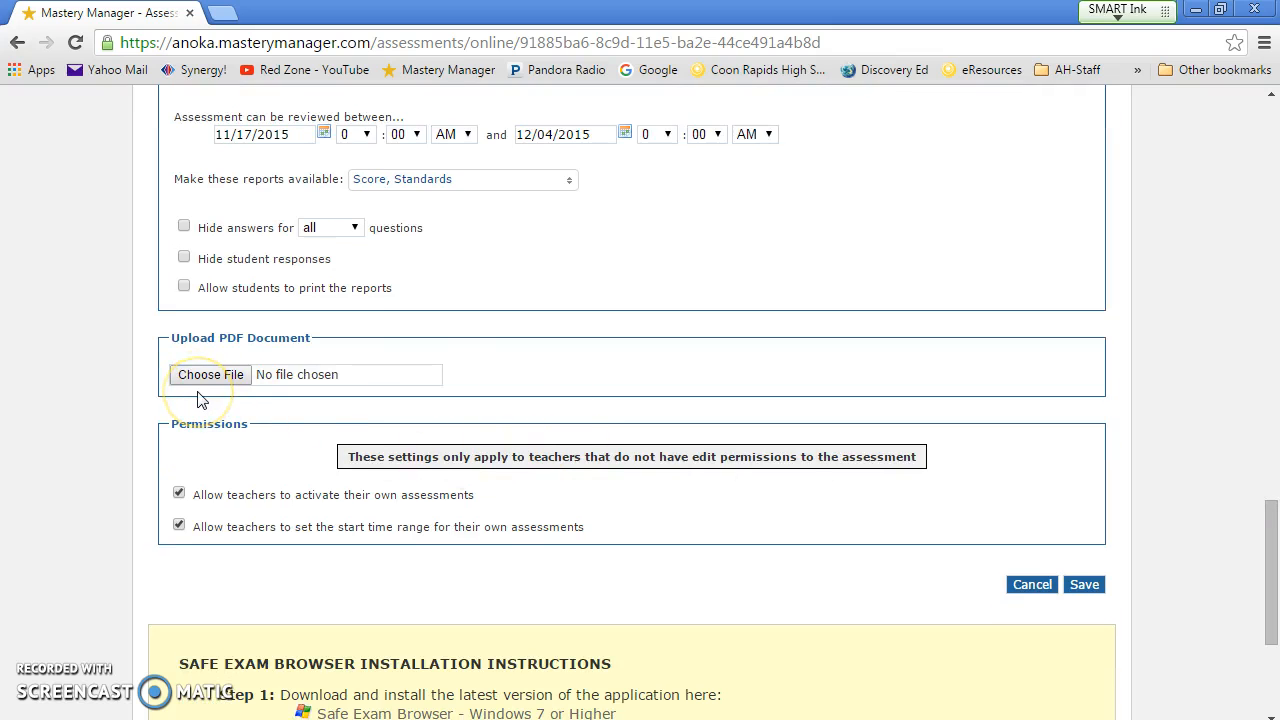
click(580, 719)
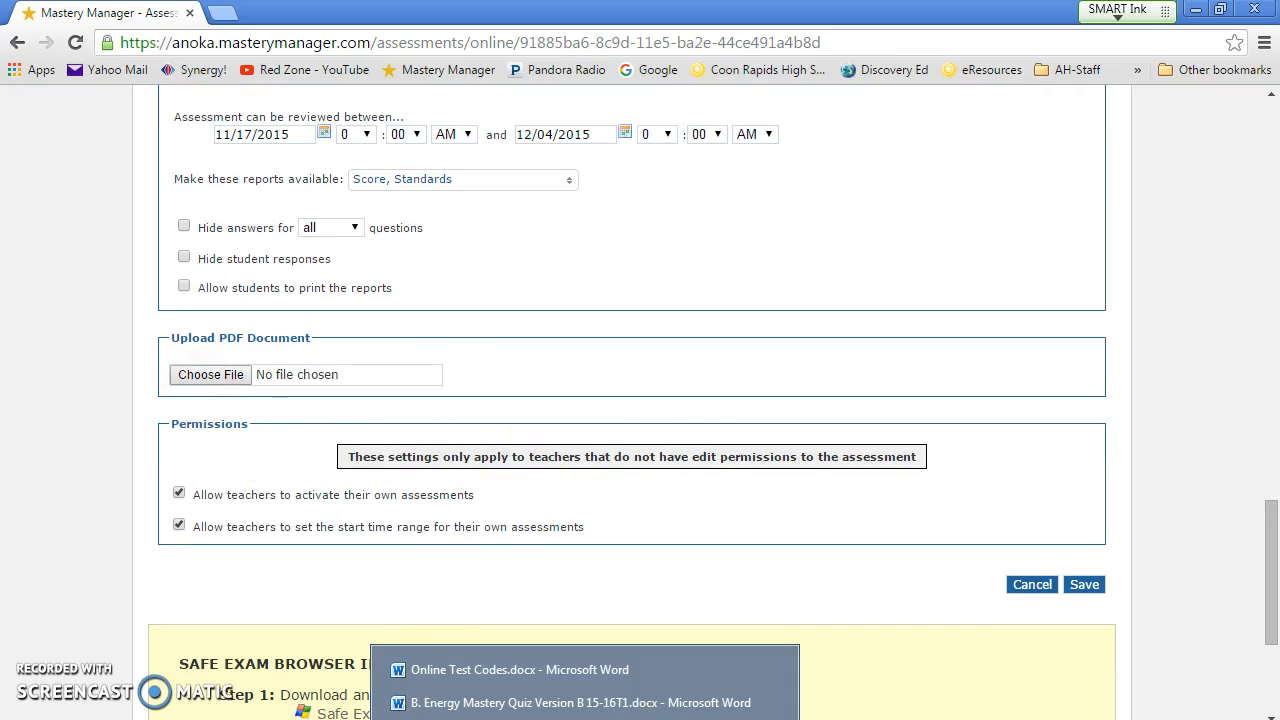
Step: Make the Energy Mastery Quiz text 16 pt
click(549, 705)
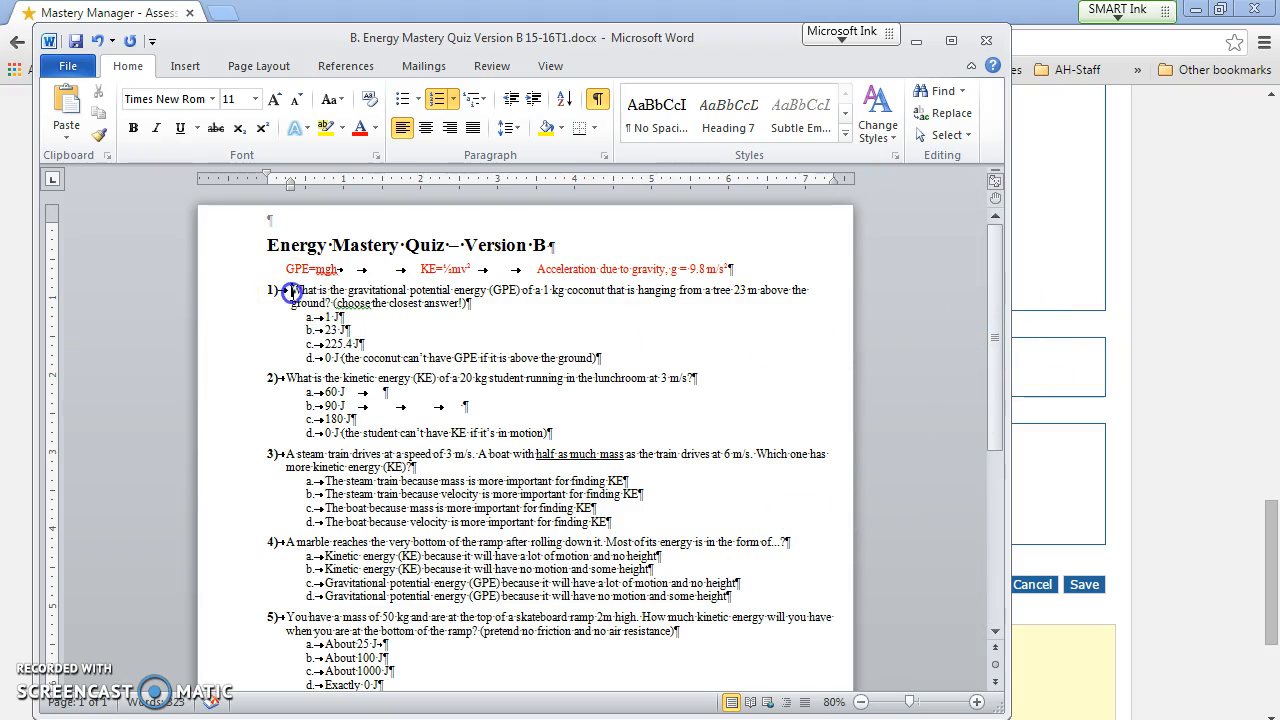
drag(291, 291, 355, 419)
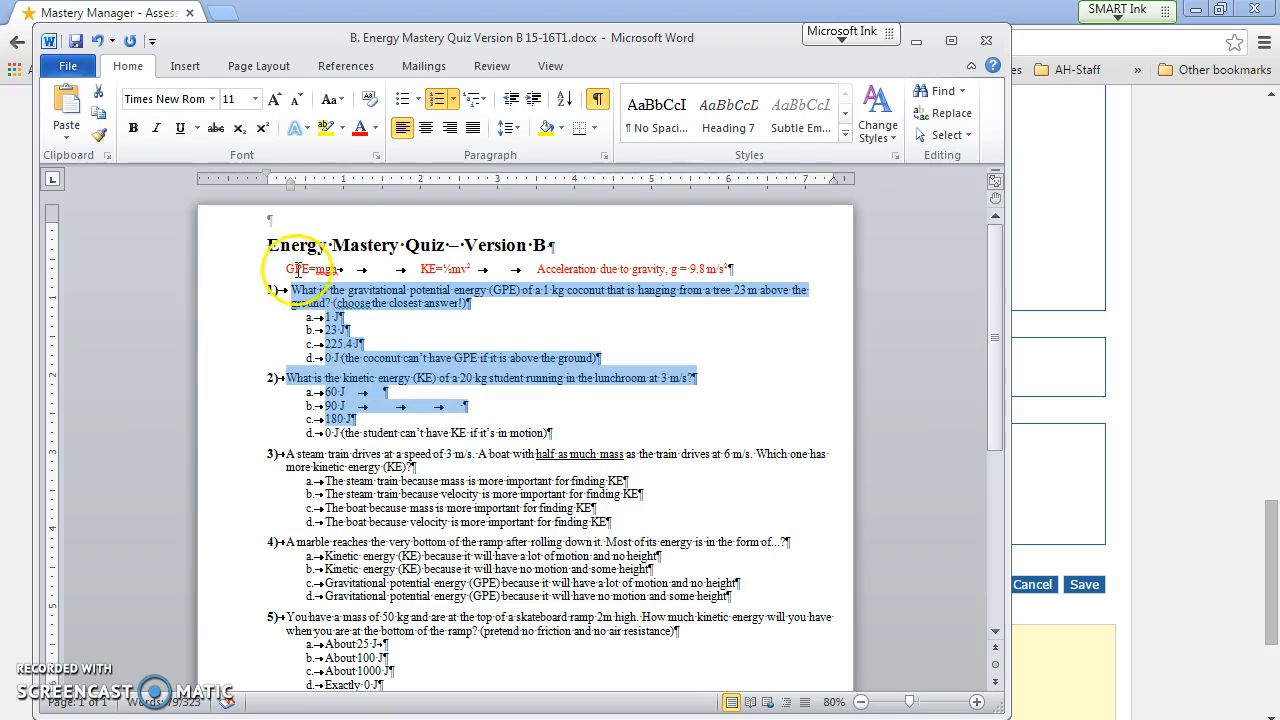
drag(288, 268, 552, 591)
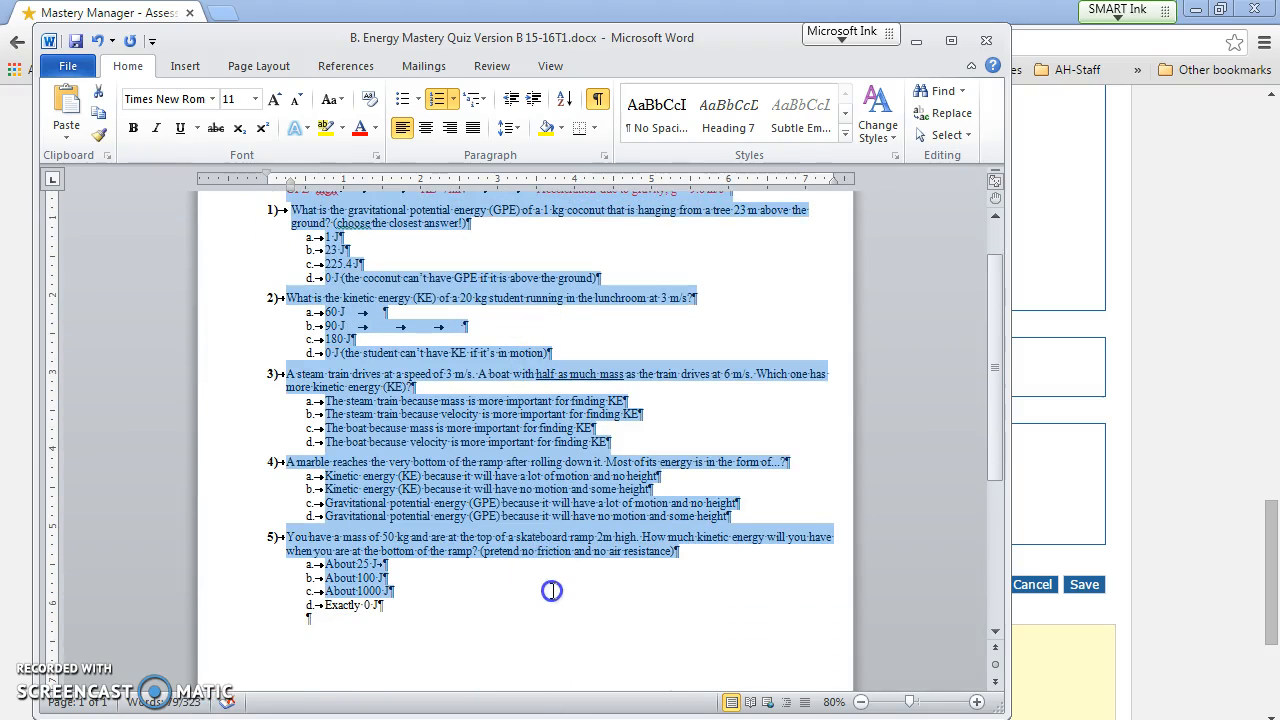
click(255, 99)
click(233, 224)
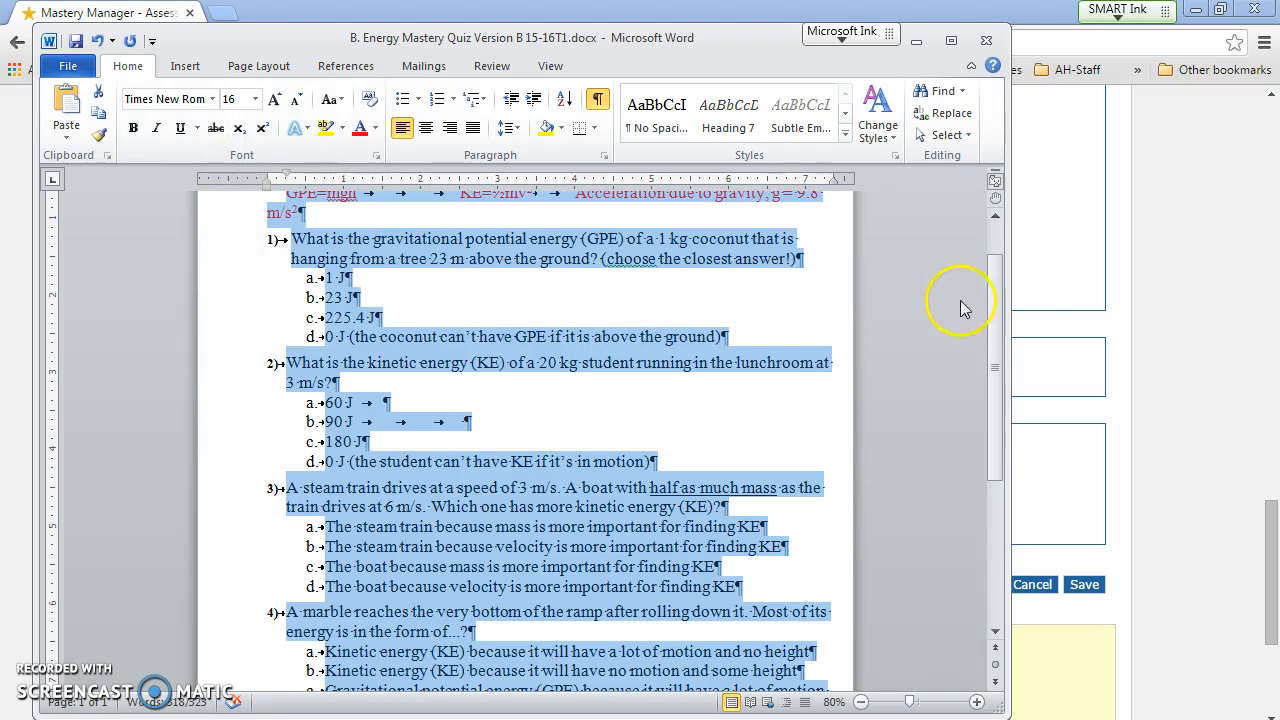
Step: Delete a tab so the red formula line fits on one line
drag(1003, 312, 1018, 238)
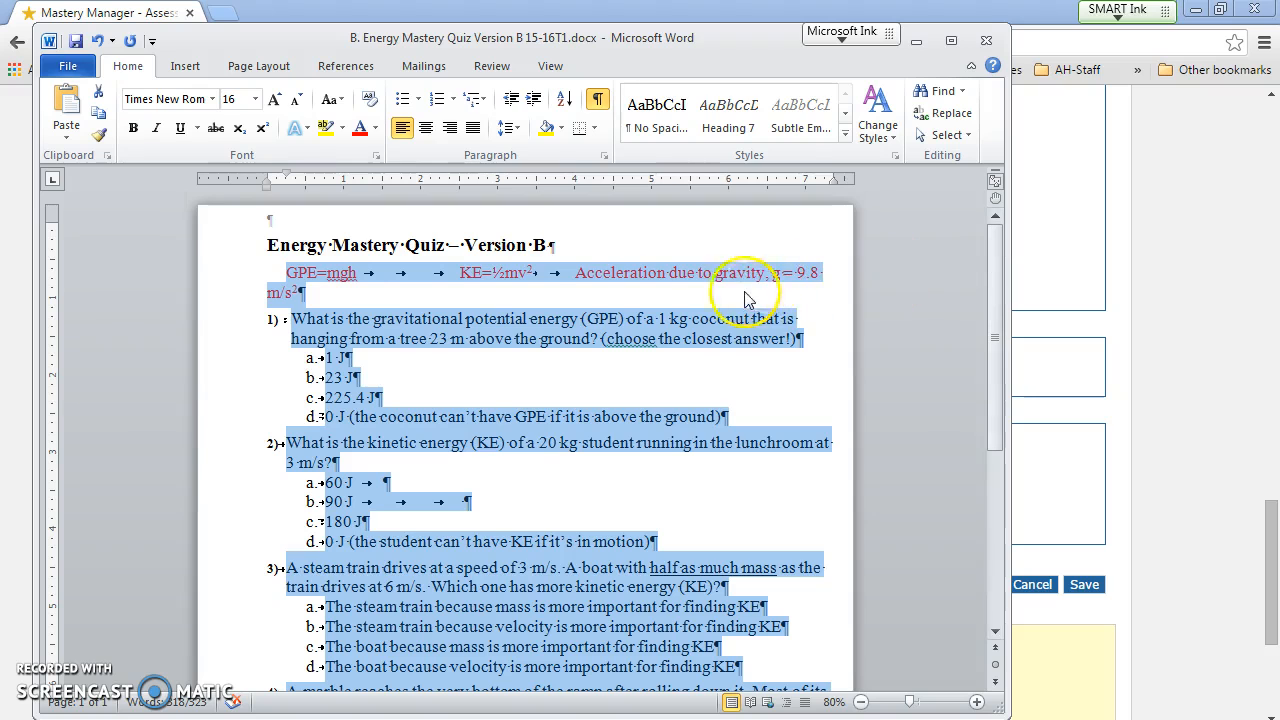
click(424, 272)
key(BackSpace)
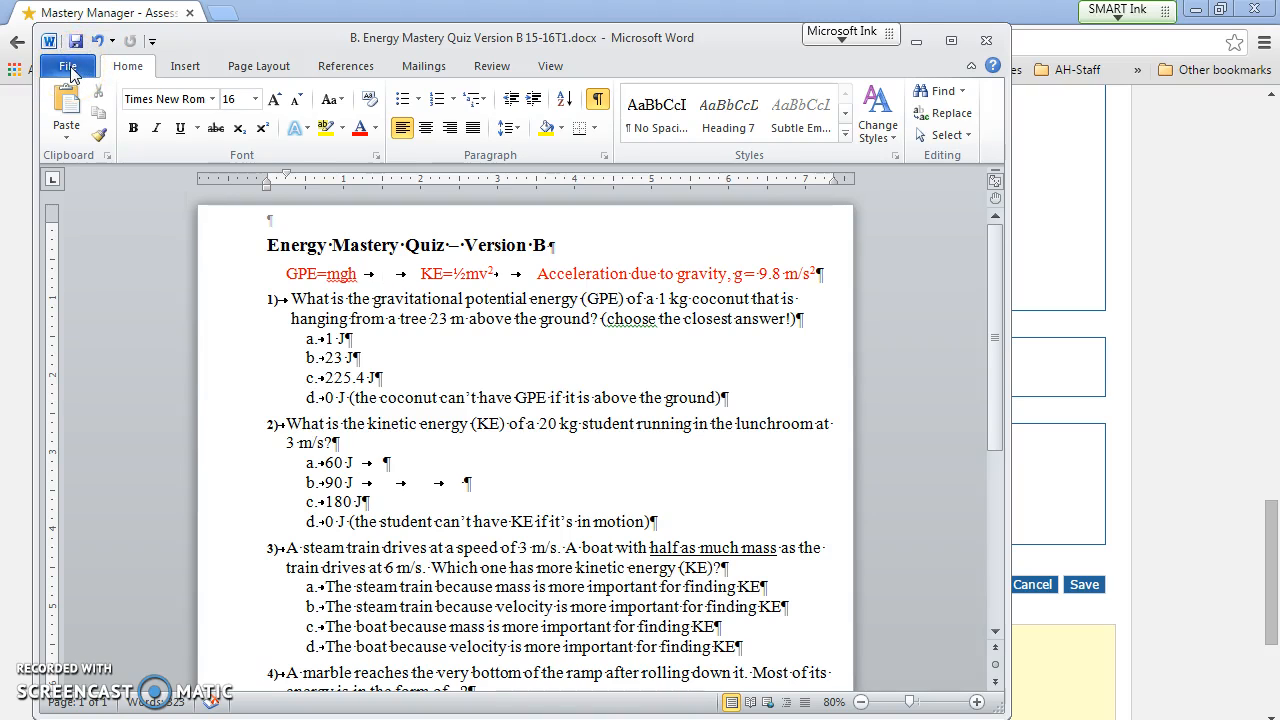
click(68, 72)
Step: Save the quiz as the PDF 'B. Energy Mastery Quiz Version B 15-16T1.pdf'
click(62, 127)
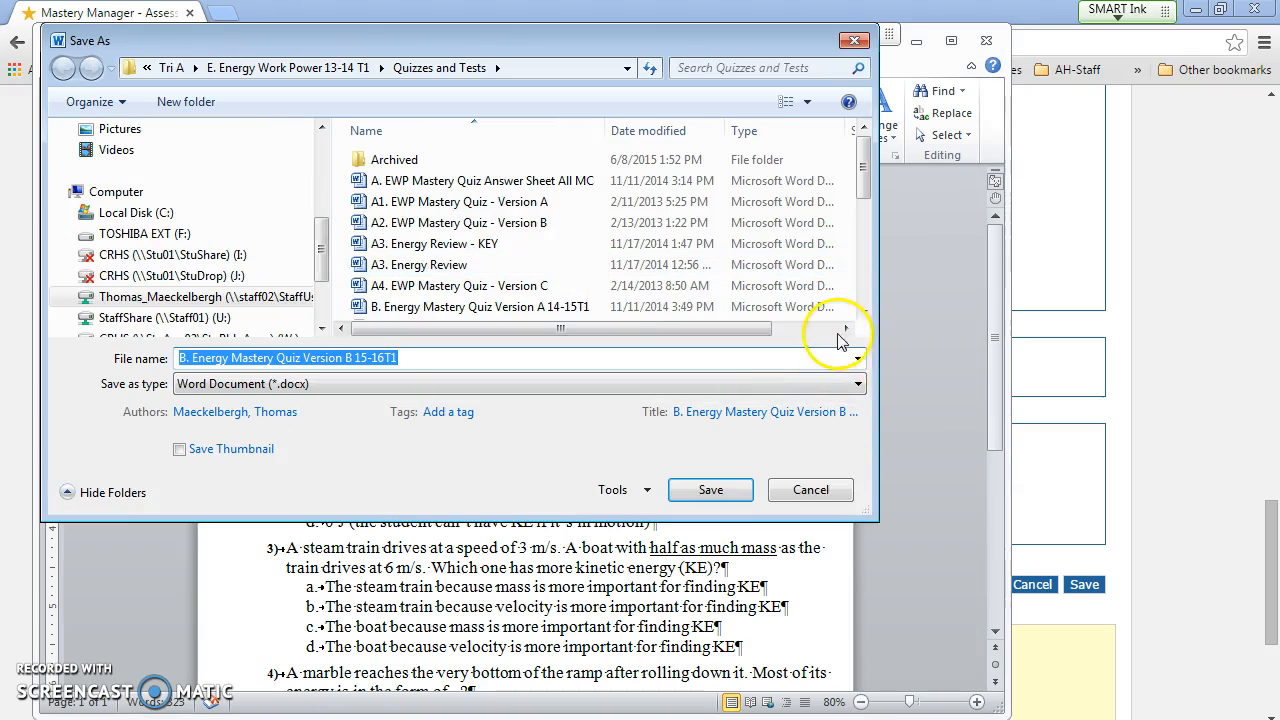
click(857, 383)
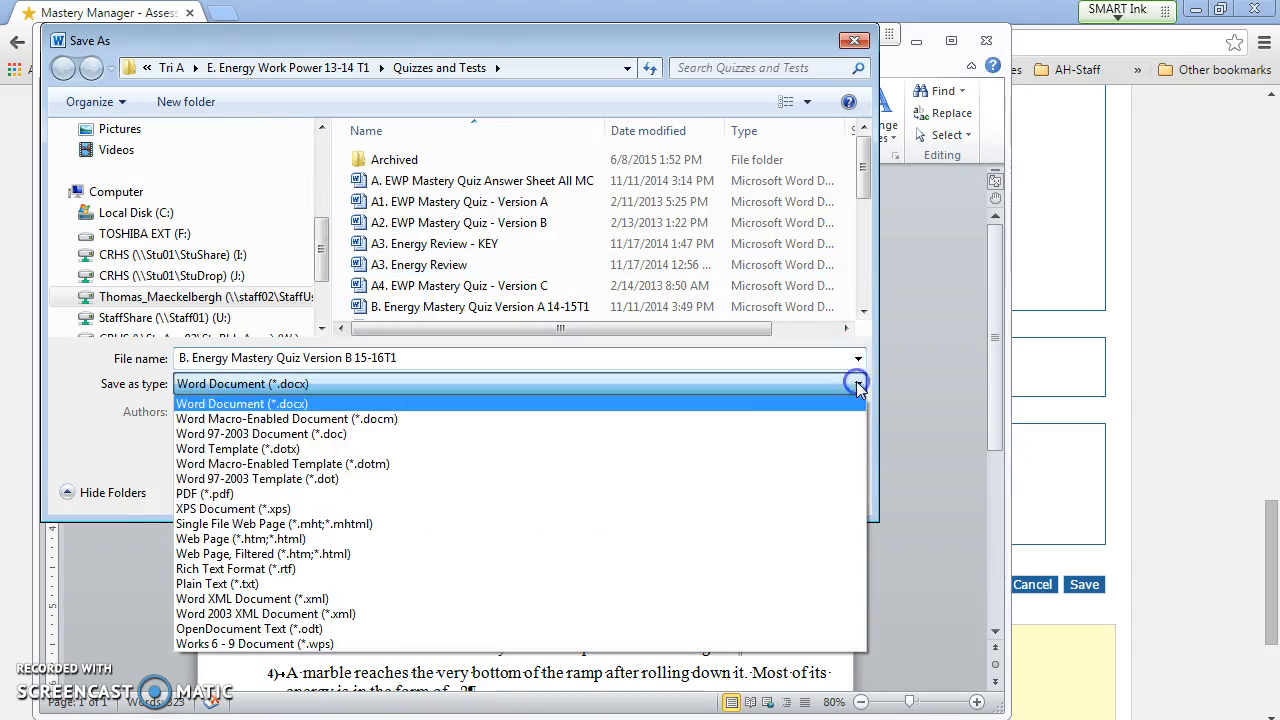
click(433, 503)
click(735, 550)
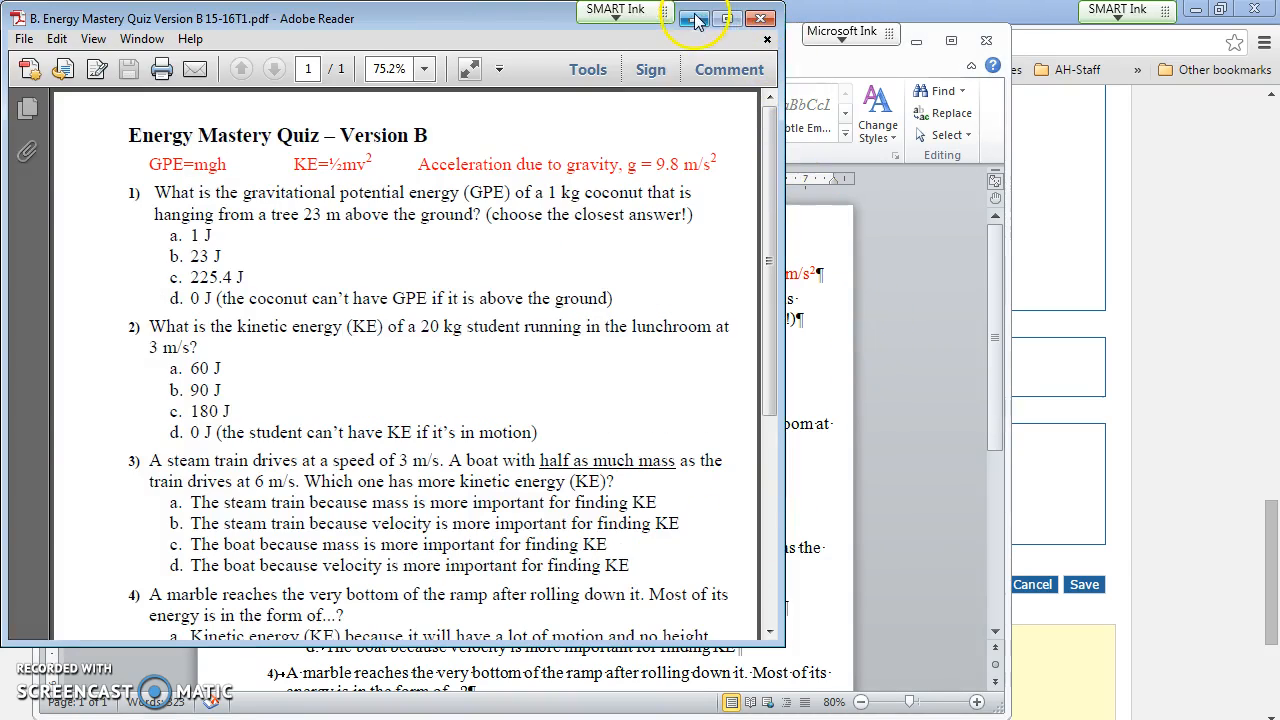
click(697, 22)
Step: Attach B. Energy Mastery Quiz Version B 15-16T1.pdf to the assessment in Mastery Manager
click(916, 41)
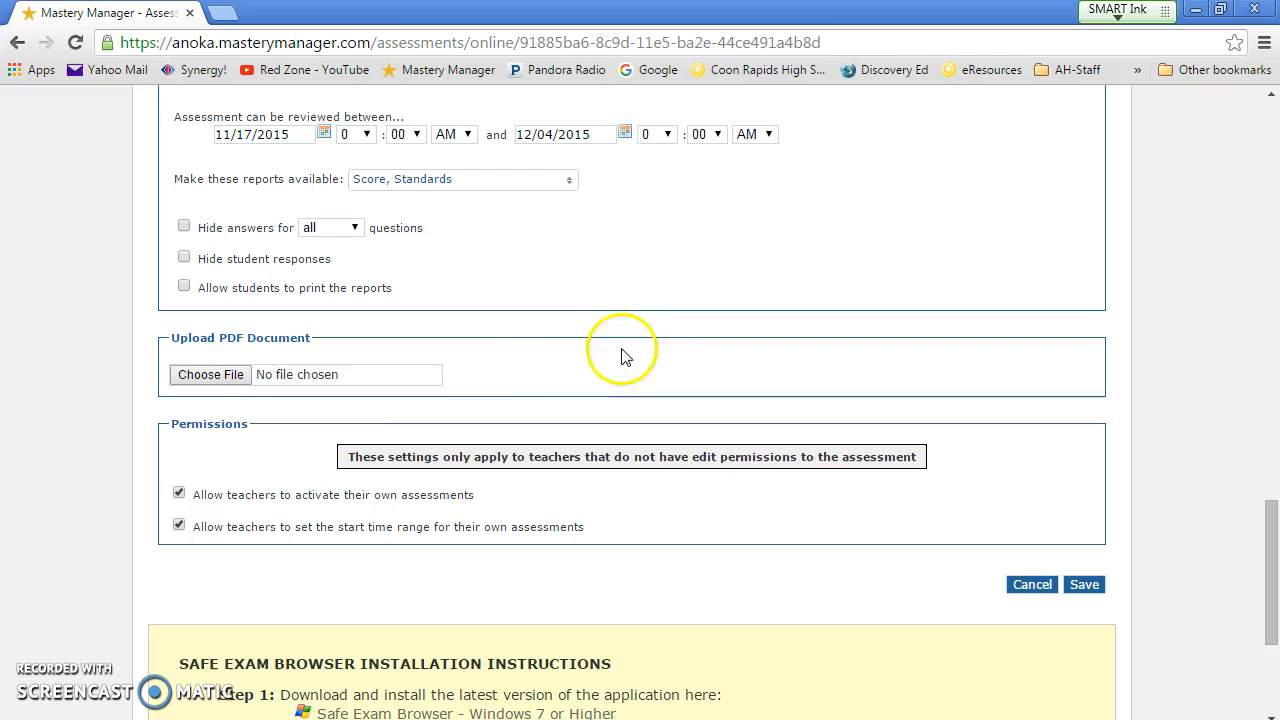
click(208, 374)
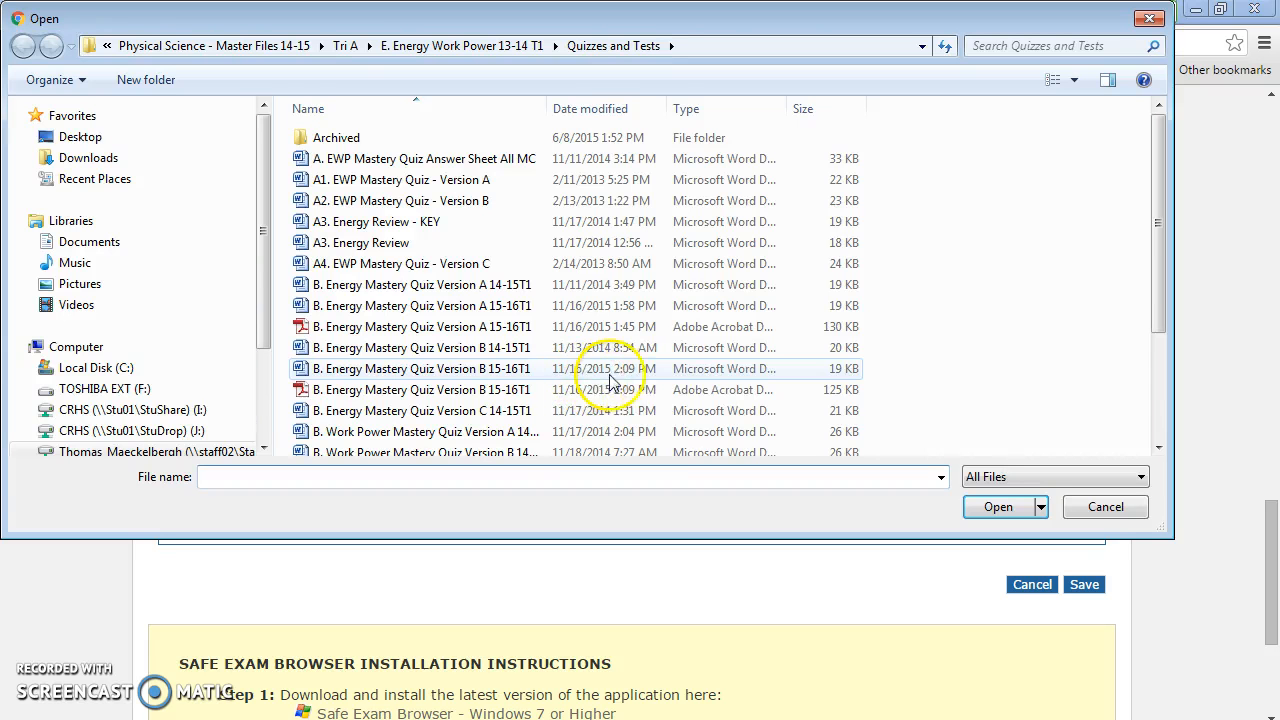
double_click(415, 390)
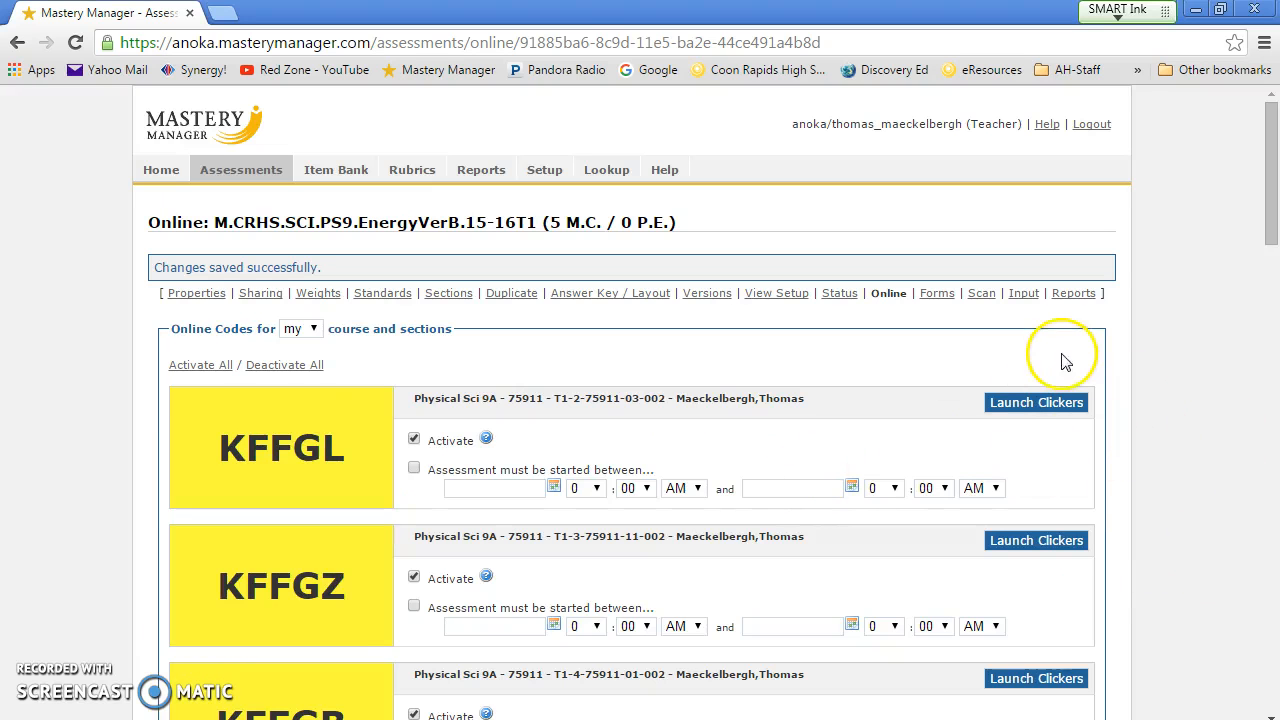
Step: Shrink the browser window and position it beside Word
click(1228, 10)
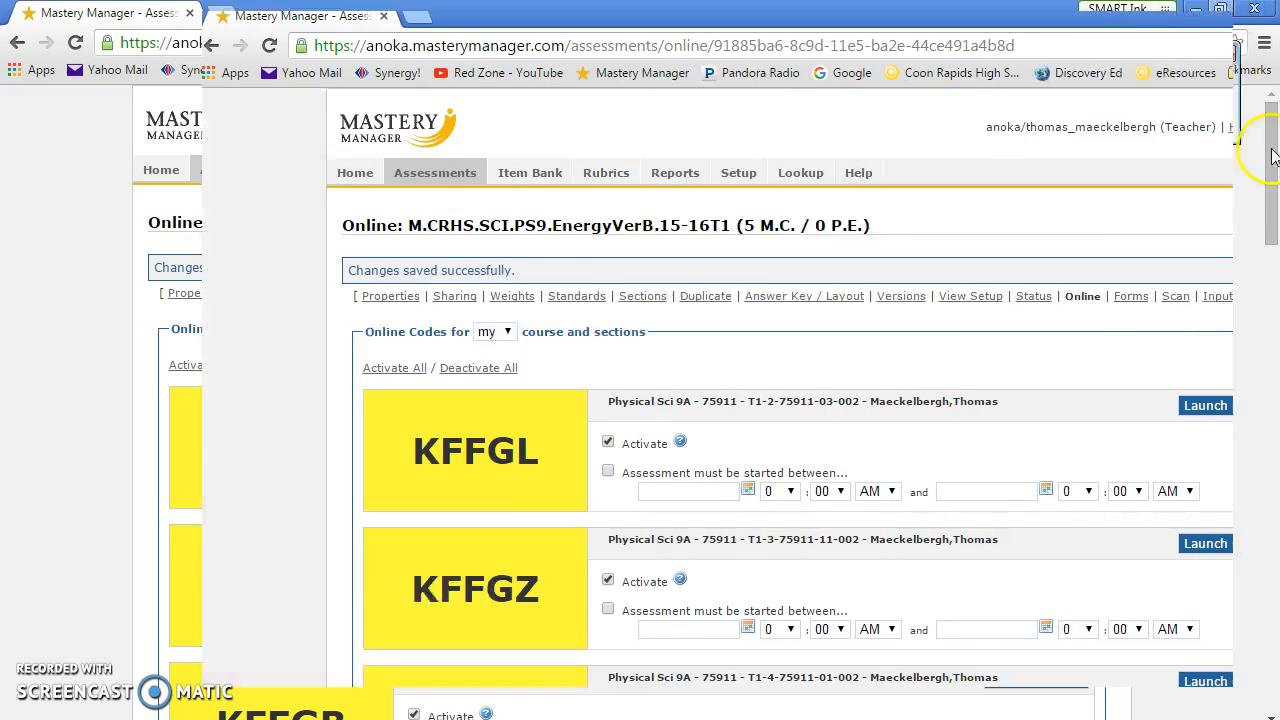
drag(1234, 163, 600, 244)
drag(556, 36, 1165, 51)
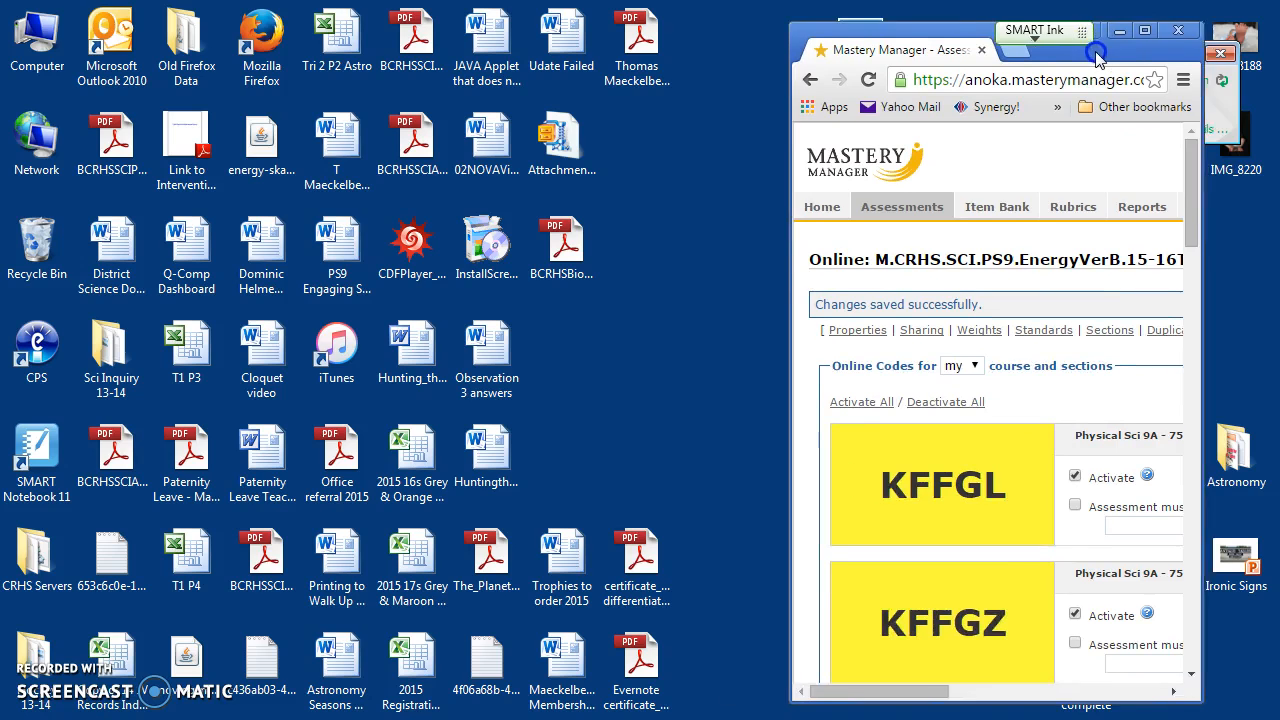
drag(1205, 180, 1211, 225)
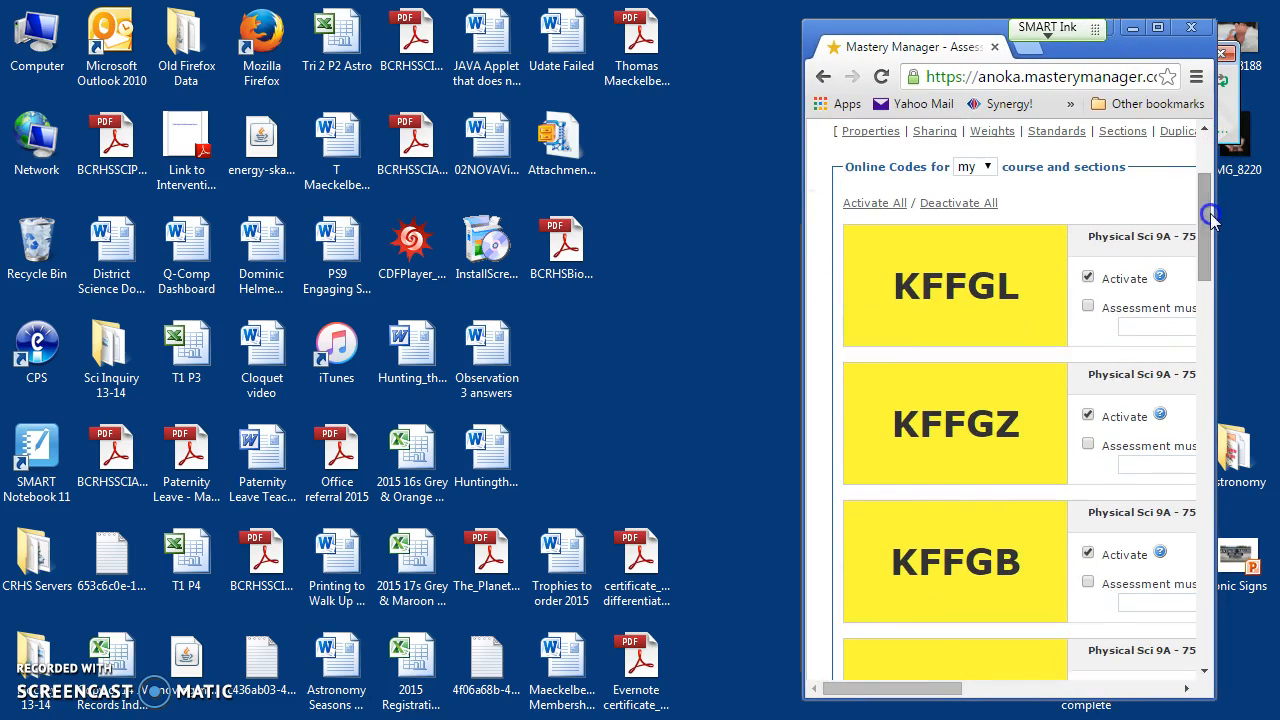
Step: In Online Test Codes, enter KFFGL, KFFGZ, KFFGB under P2, P3, P4 for Energy Ver. B and save
mouse_move(585, 718)
click(540, 669)
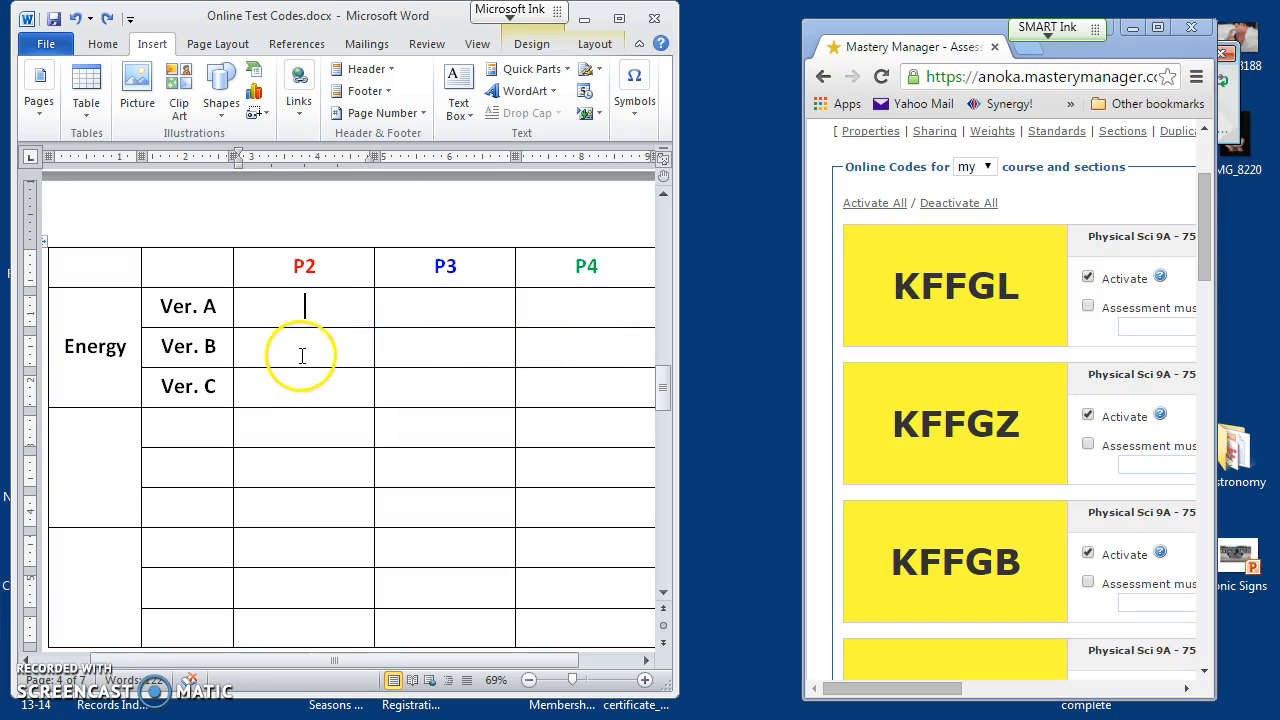
click(301, 355)
click(387, 384)
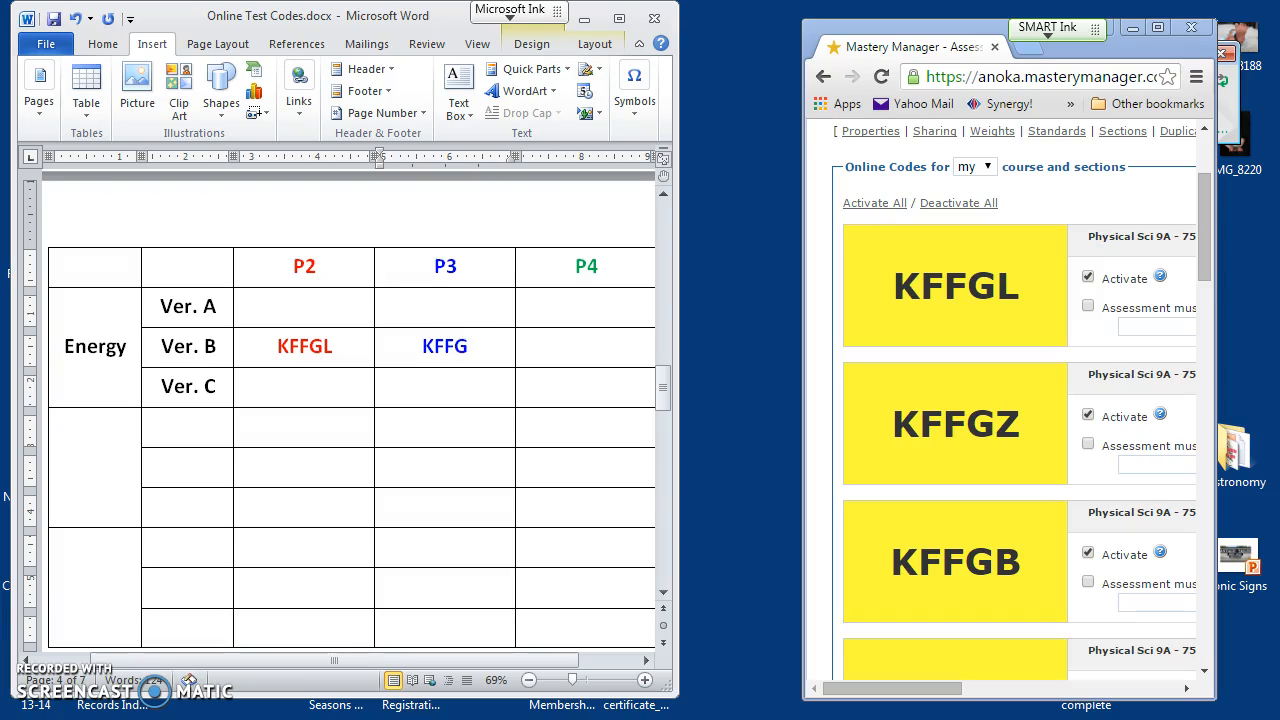
click(571, 355)
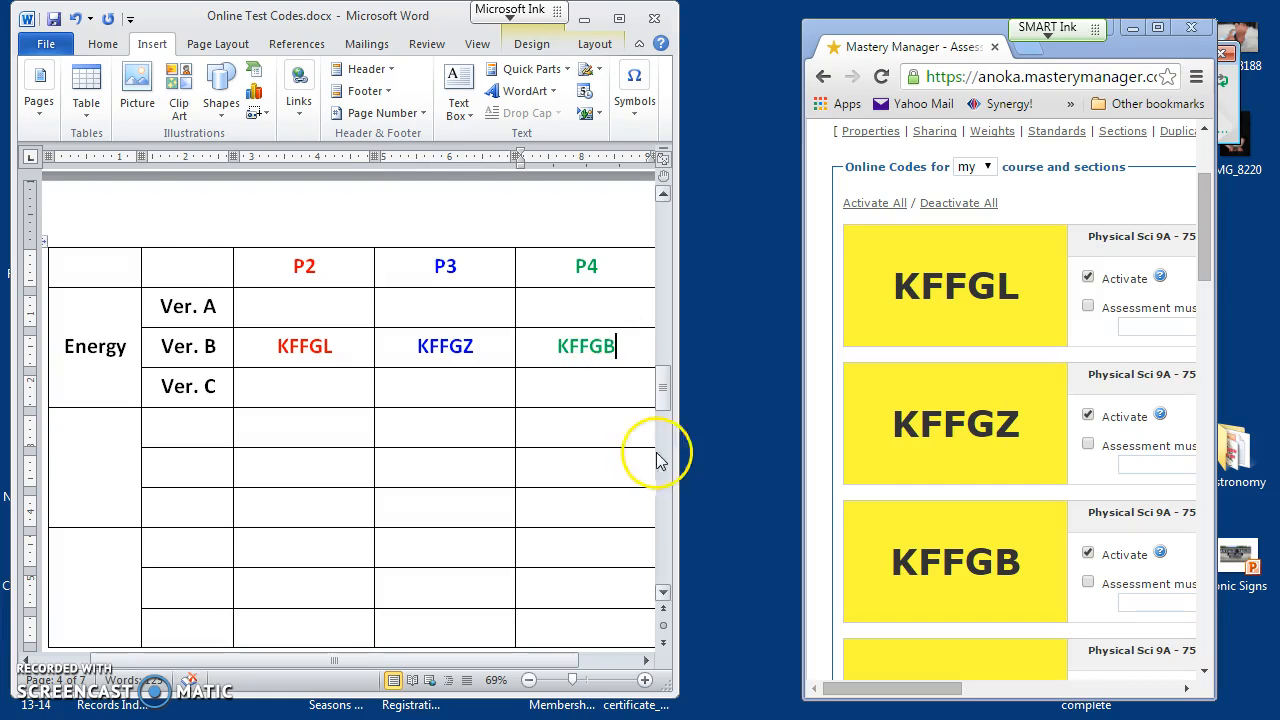
click(53, 24)
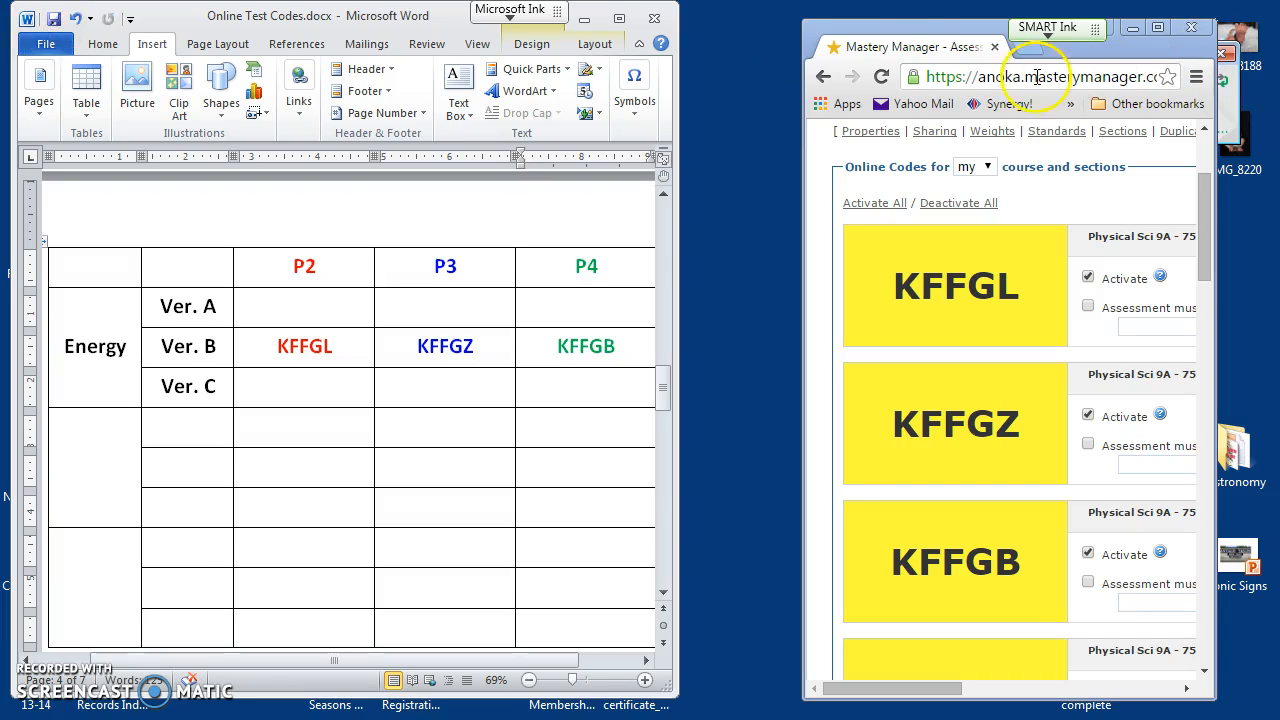
drag(900, 31, 861, 30)
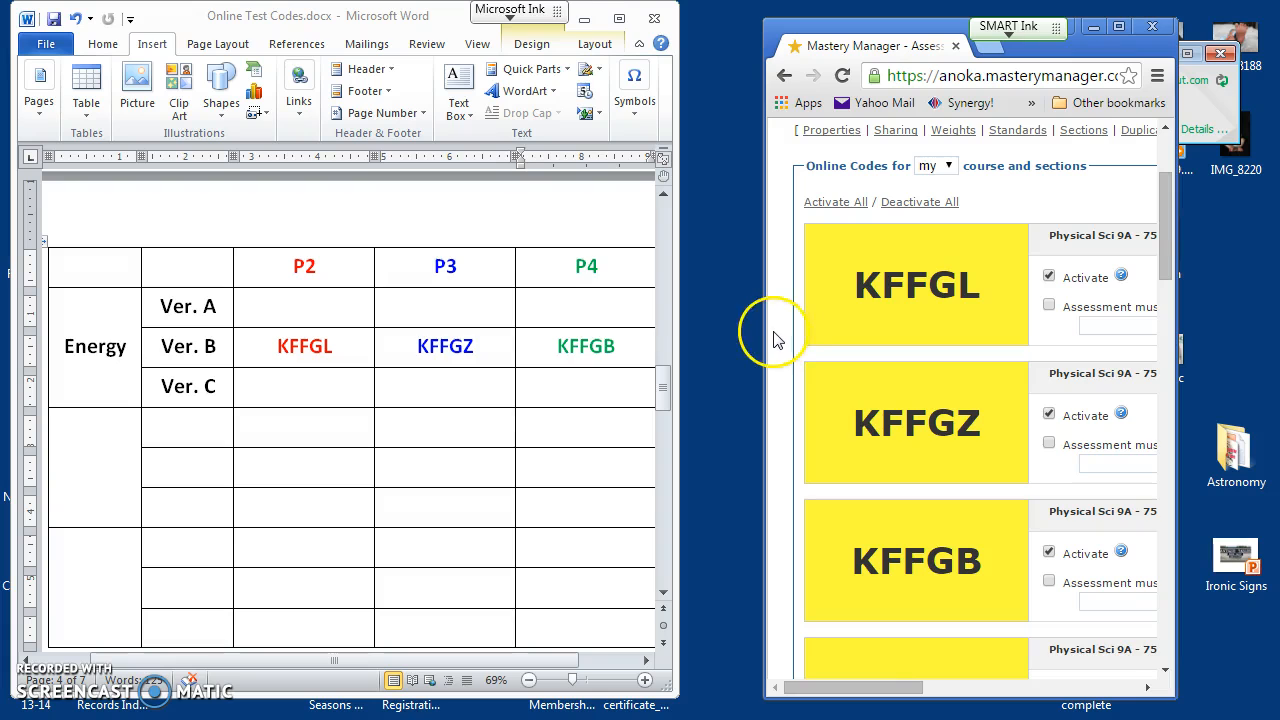
Step: Widen the Mastery Manager window, then bring the Exam Login window forward and move it higher
drag(757, 329, 583, 334)
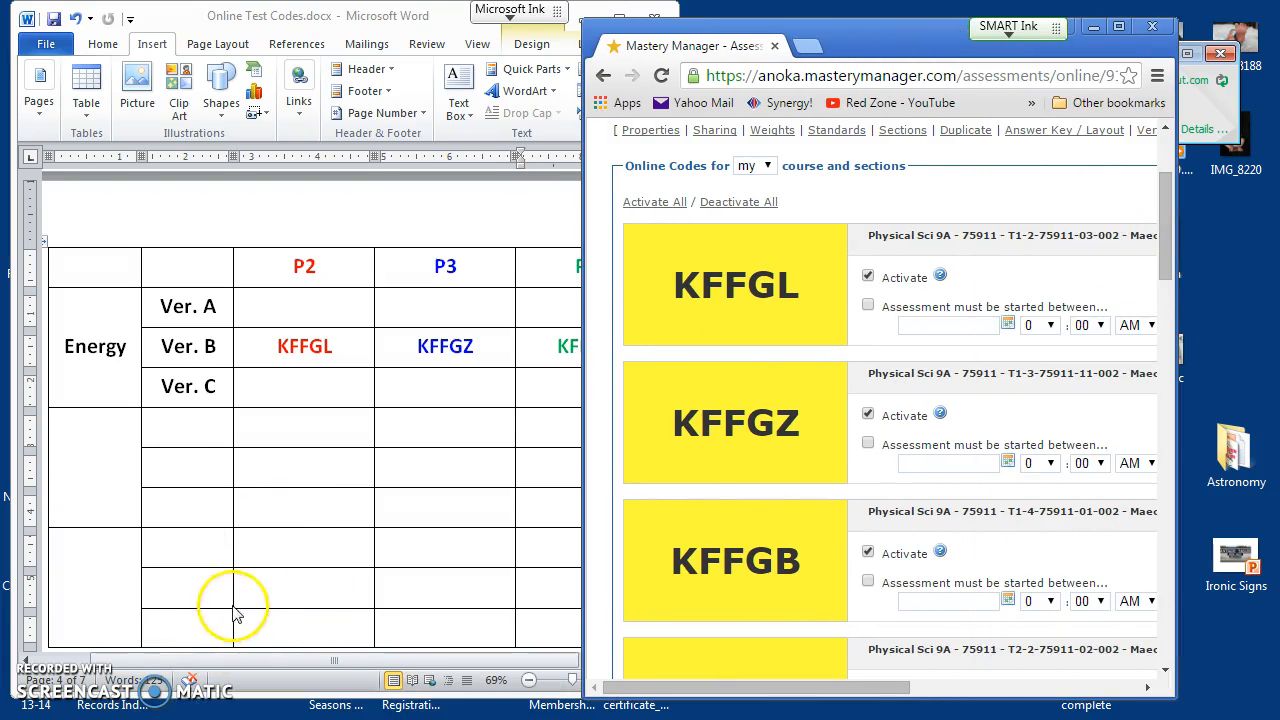
click(245, 703)
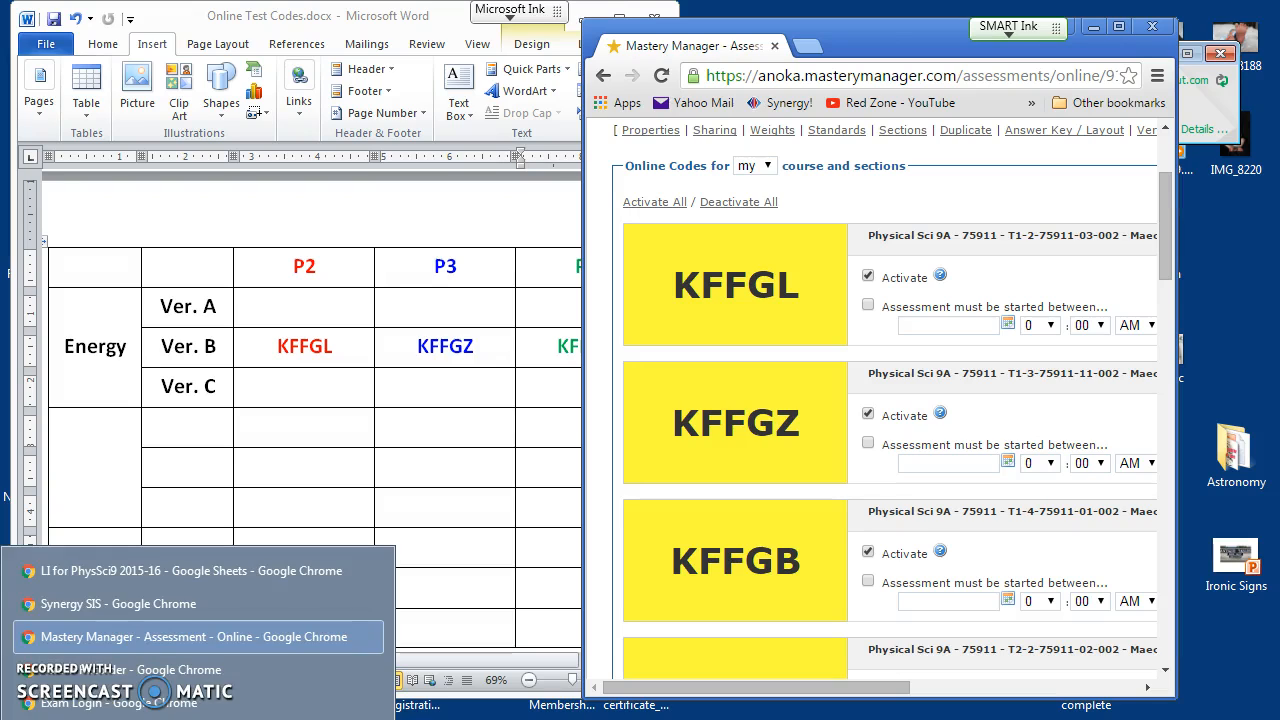
click(140, 706)
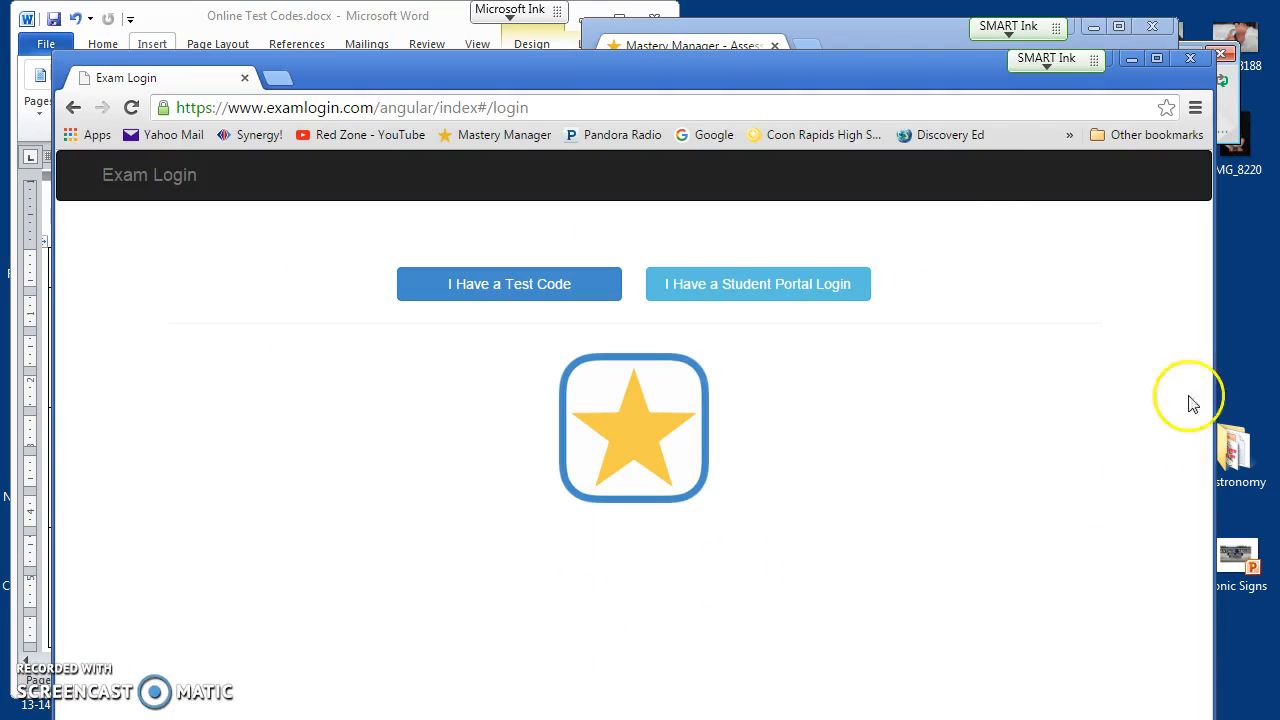
drag(893, 63, 886, 22)
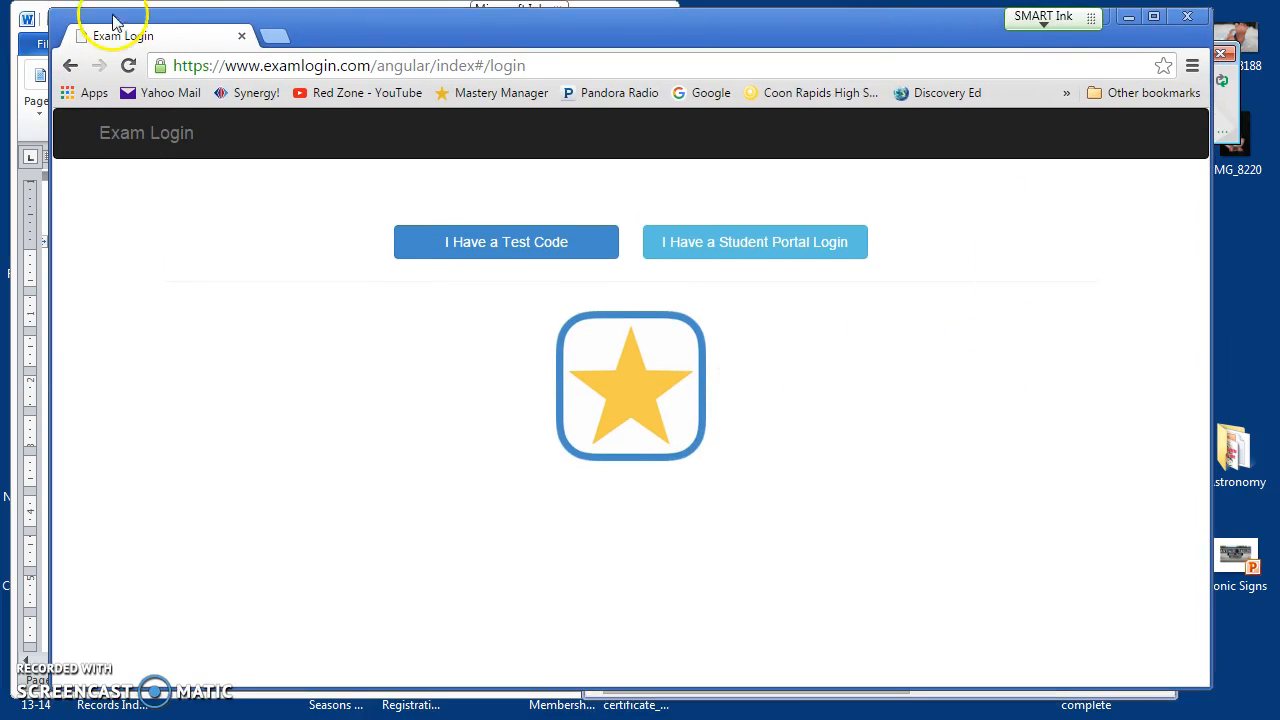
Step: Add an extra empty browser tab and return to the Exam Login tab
click(283, 38)
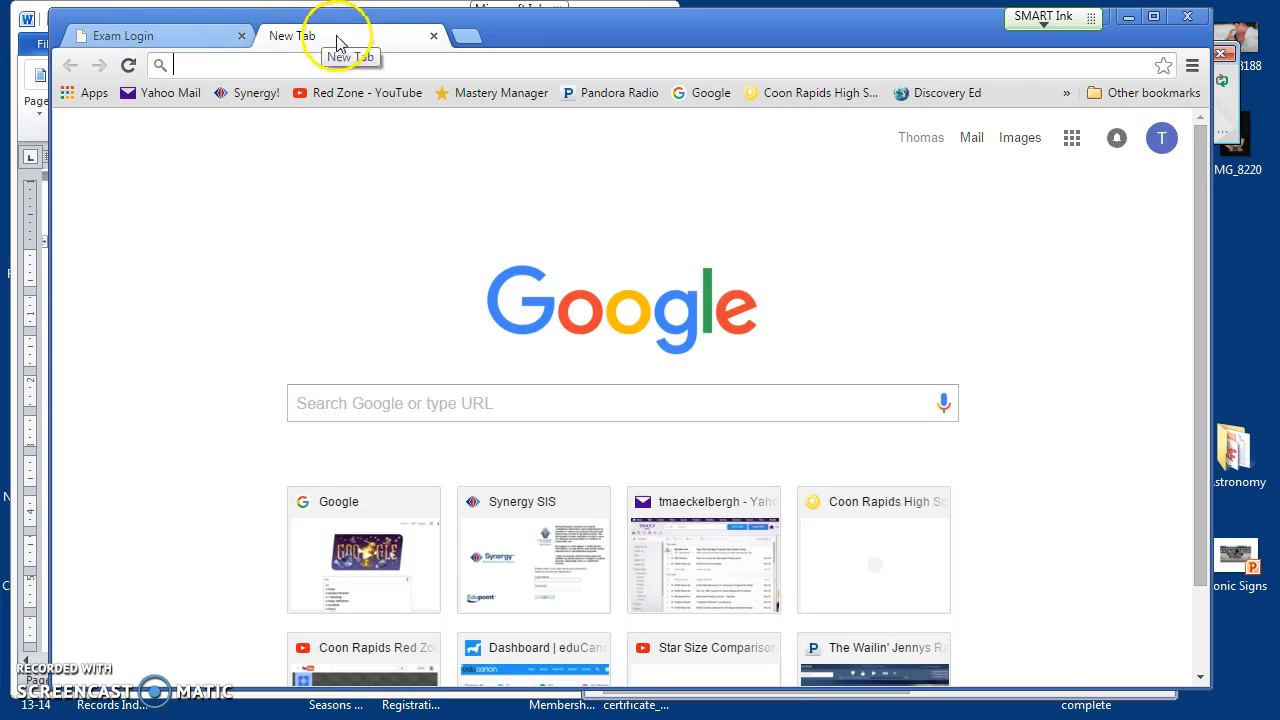
click(158, 38)
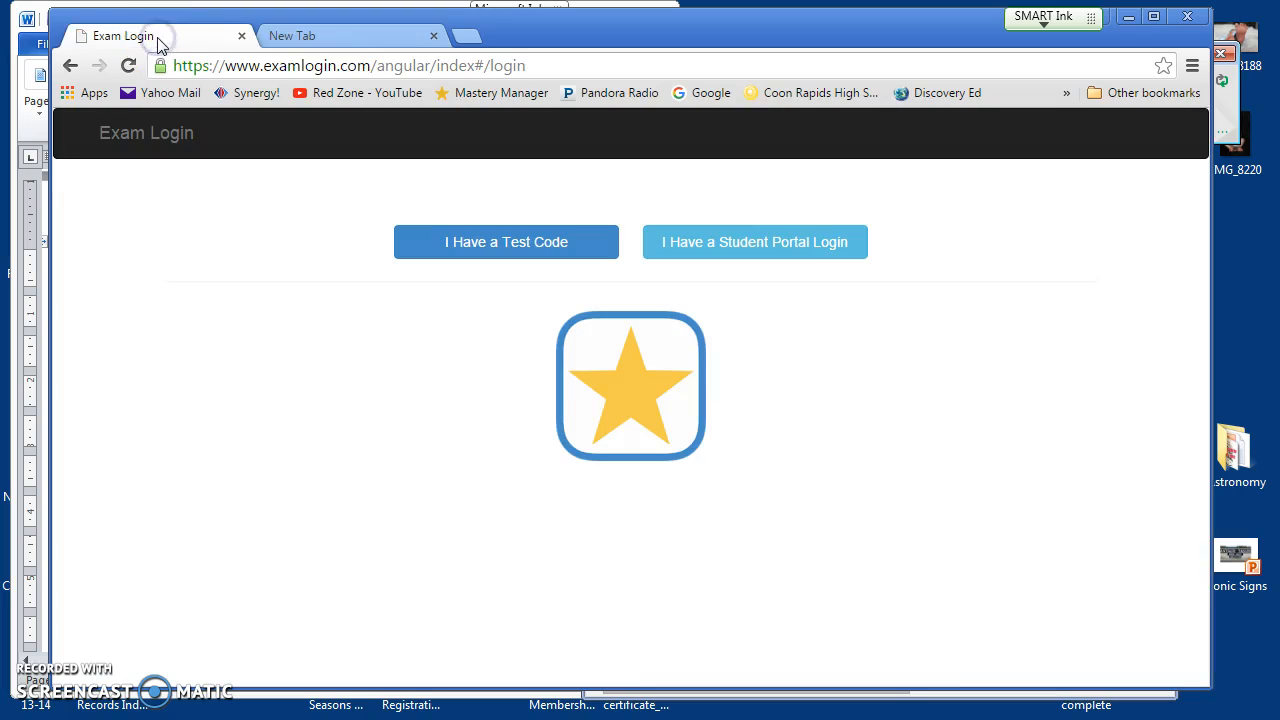
click(362, 42)
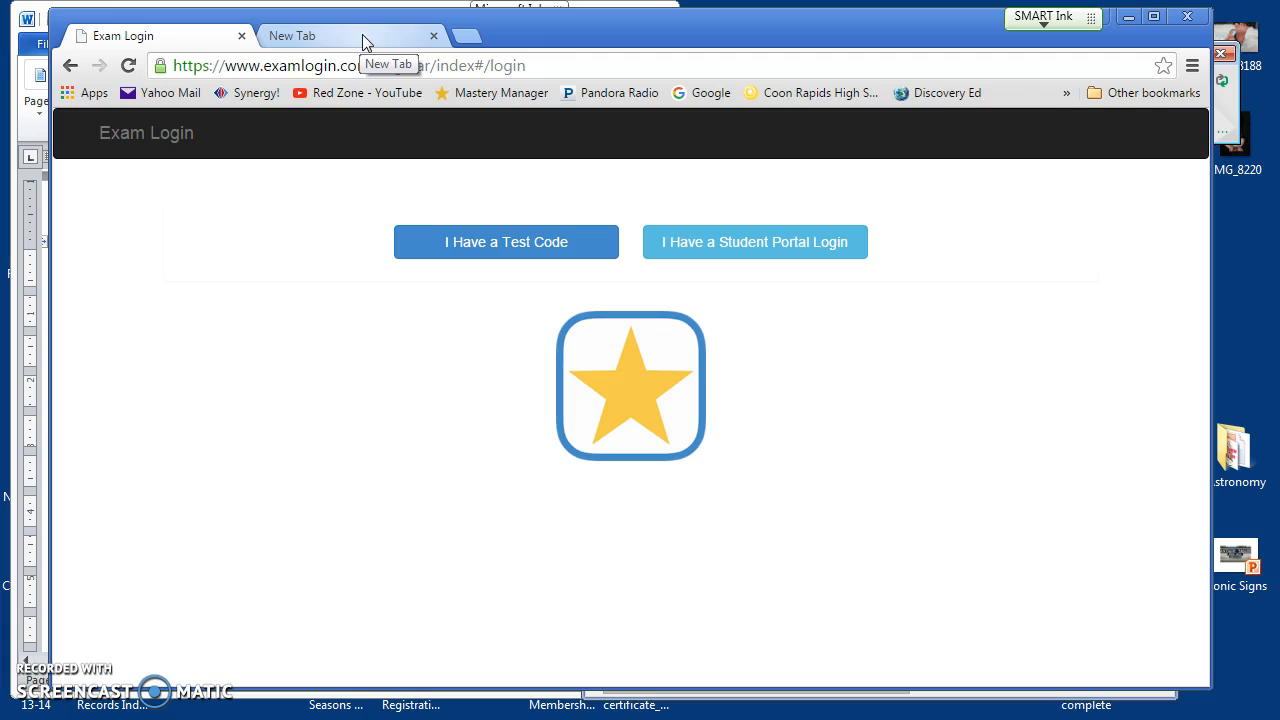
click(366, 38)
click(200, 705)
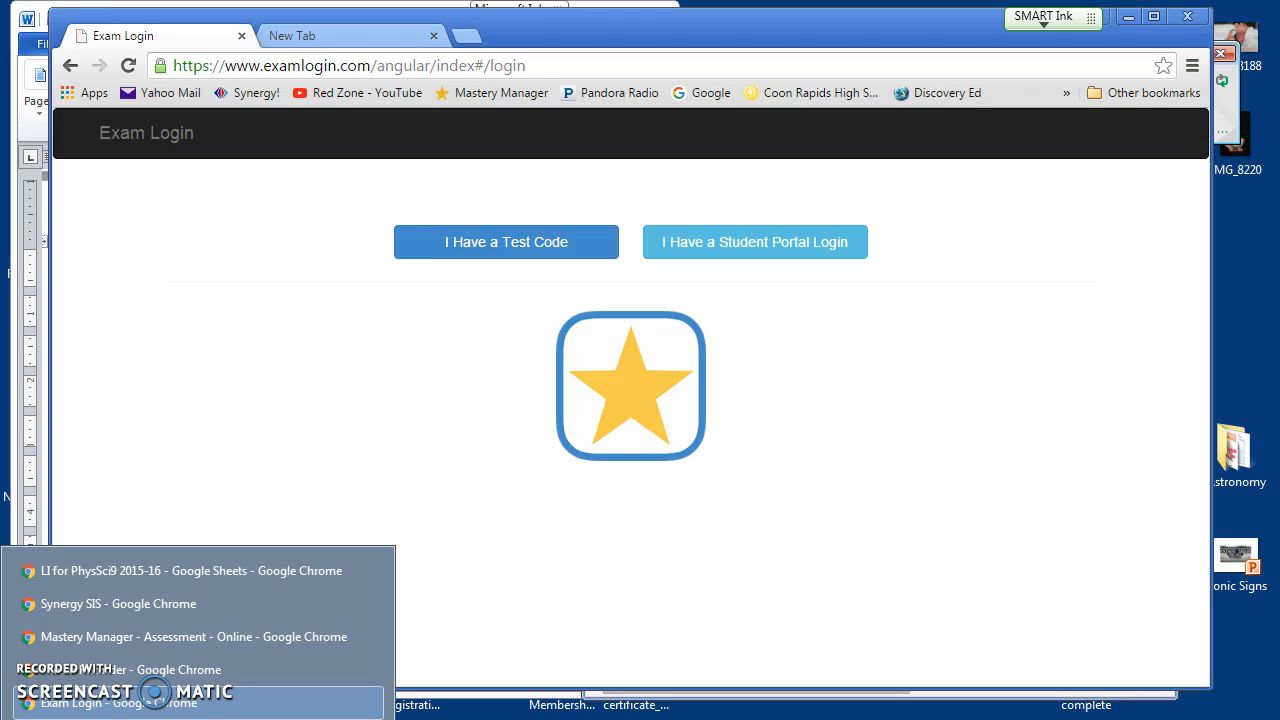
click(120, 703)
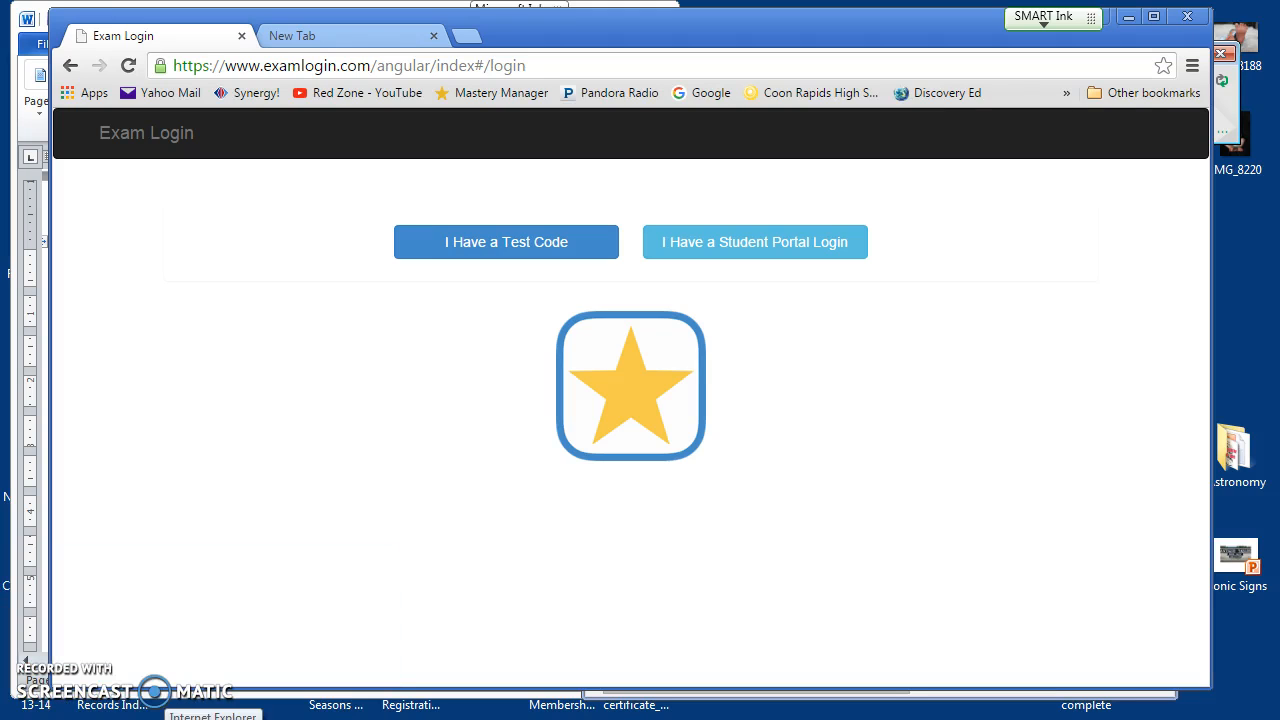
click(165, 708)
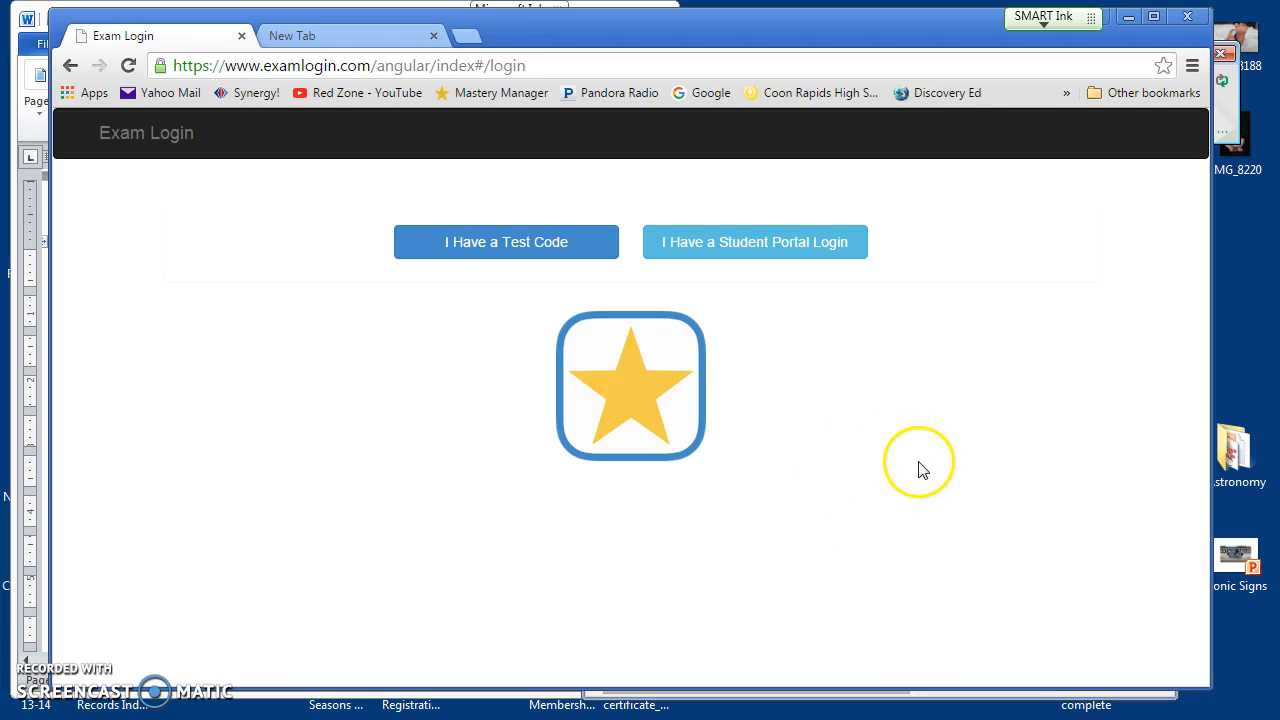
Step: Look up test code KFFGZ, which returns a notice requiring the Safe Exam Browser app
click(489, 252)
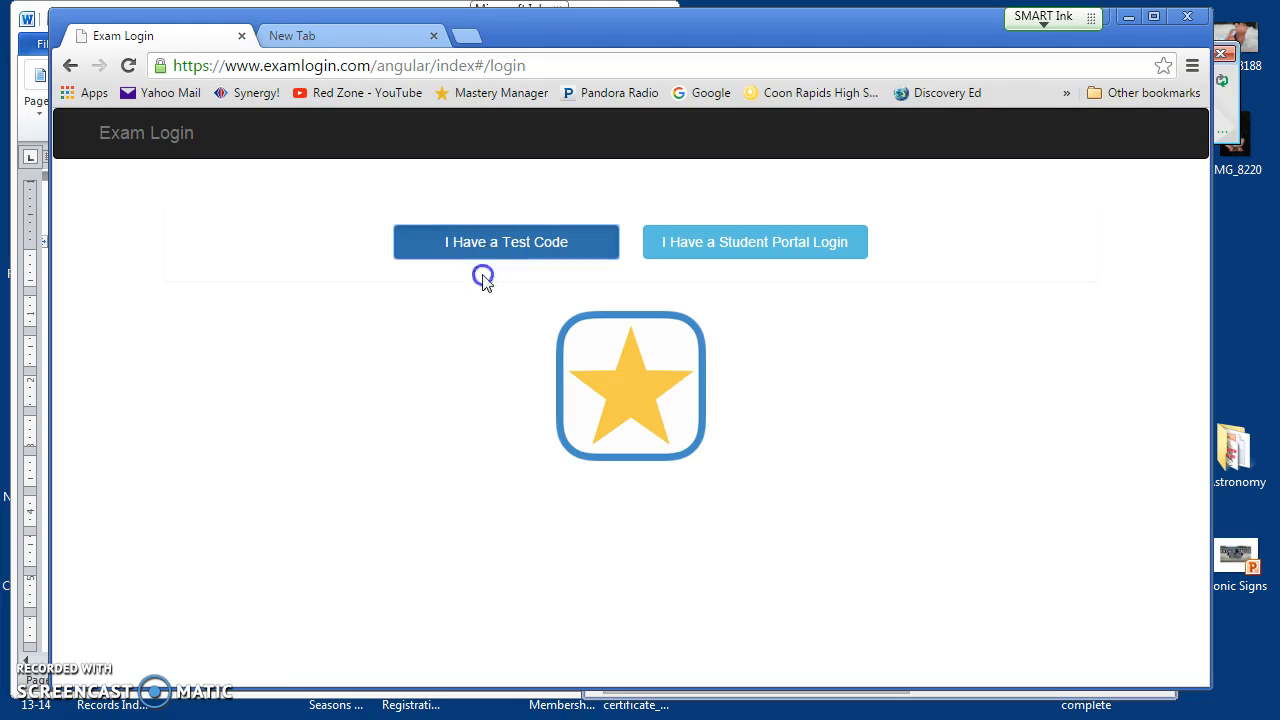
click(486, 240)
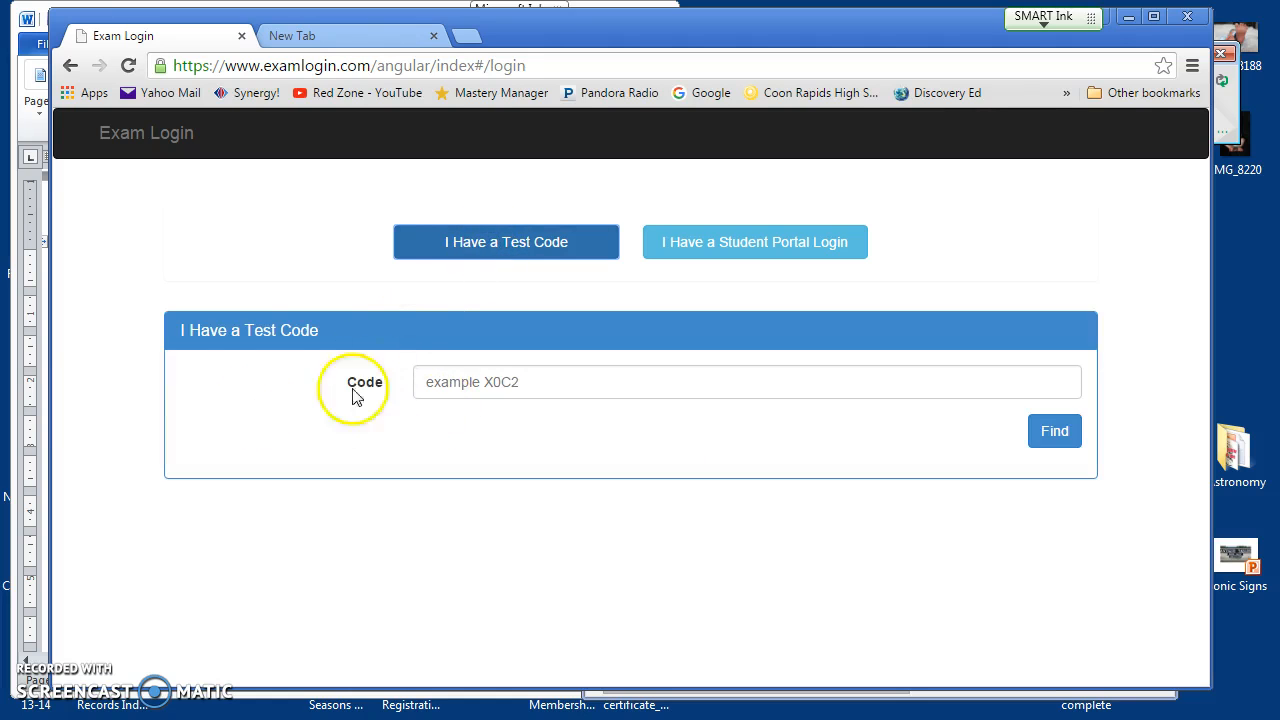
drag(50, 383, 532, 405)
click(586, 408)
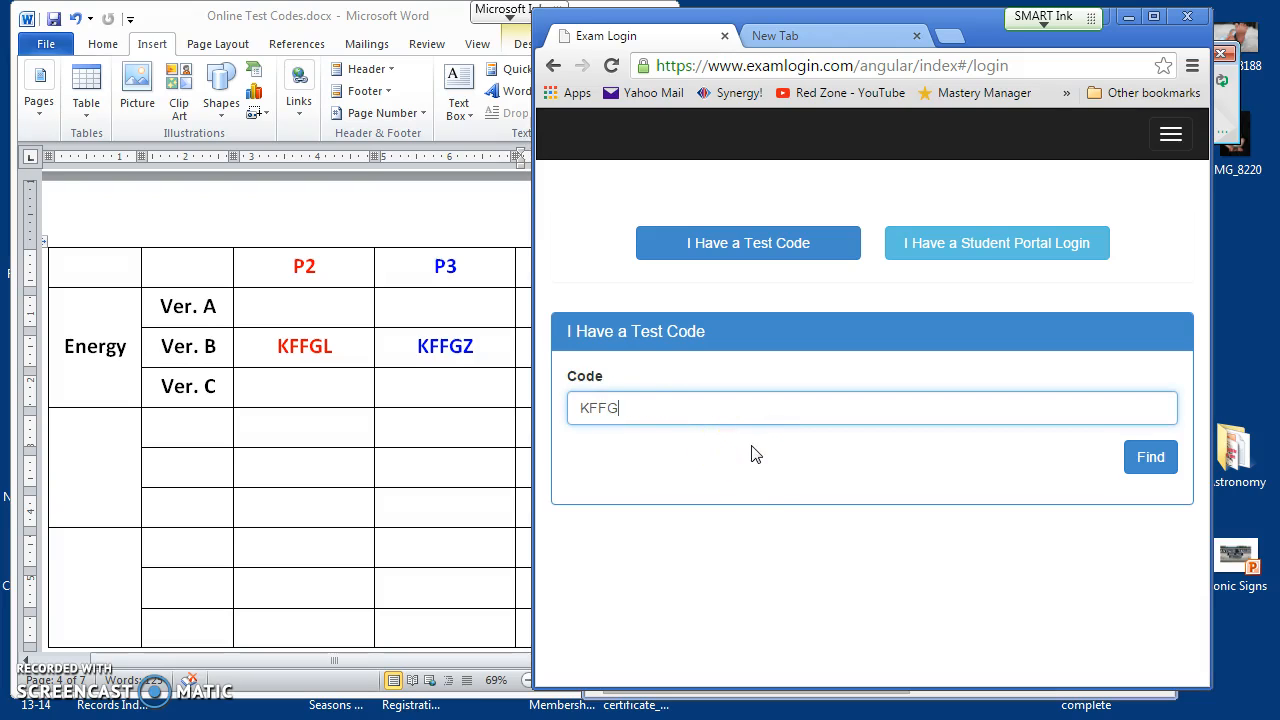
click(1143, 458)
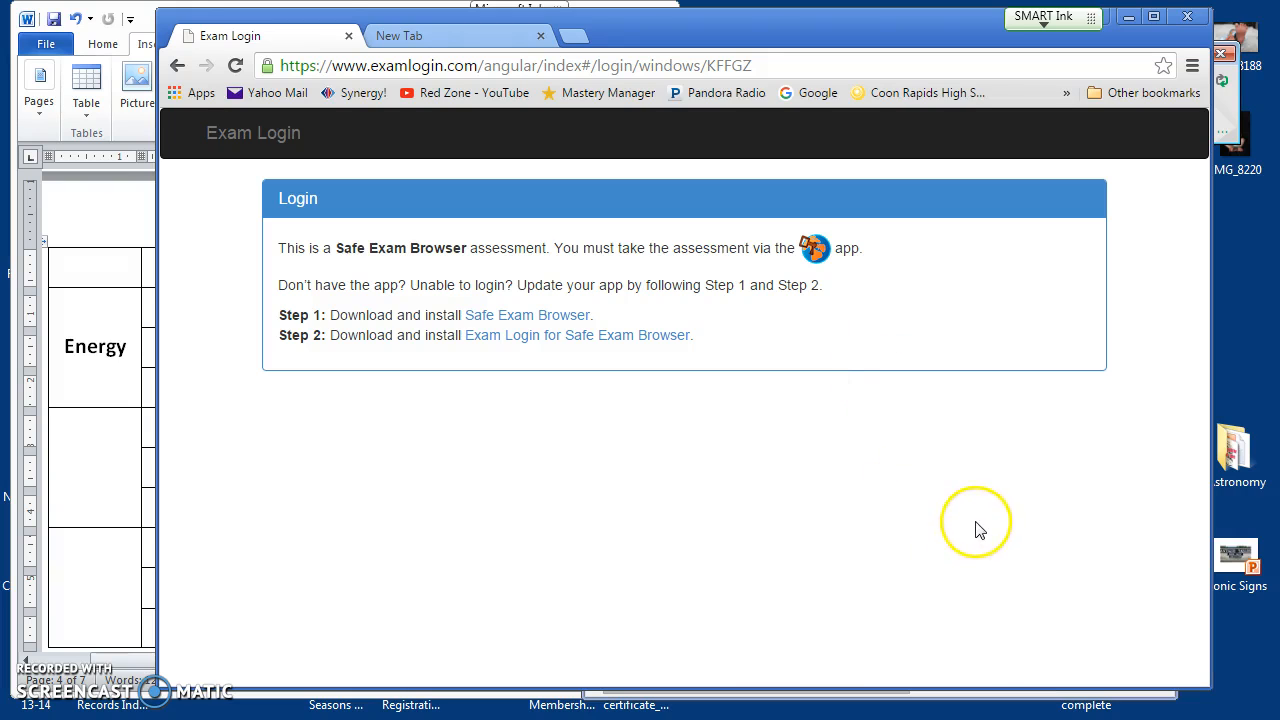
mouse_move(130, 718)
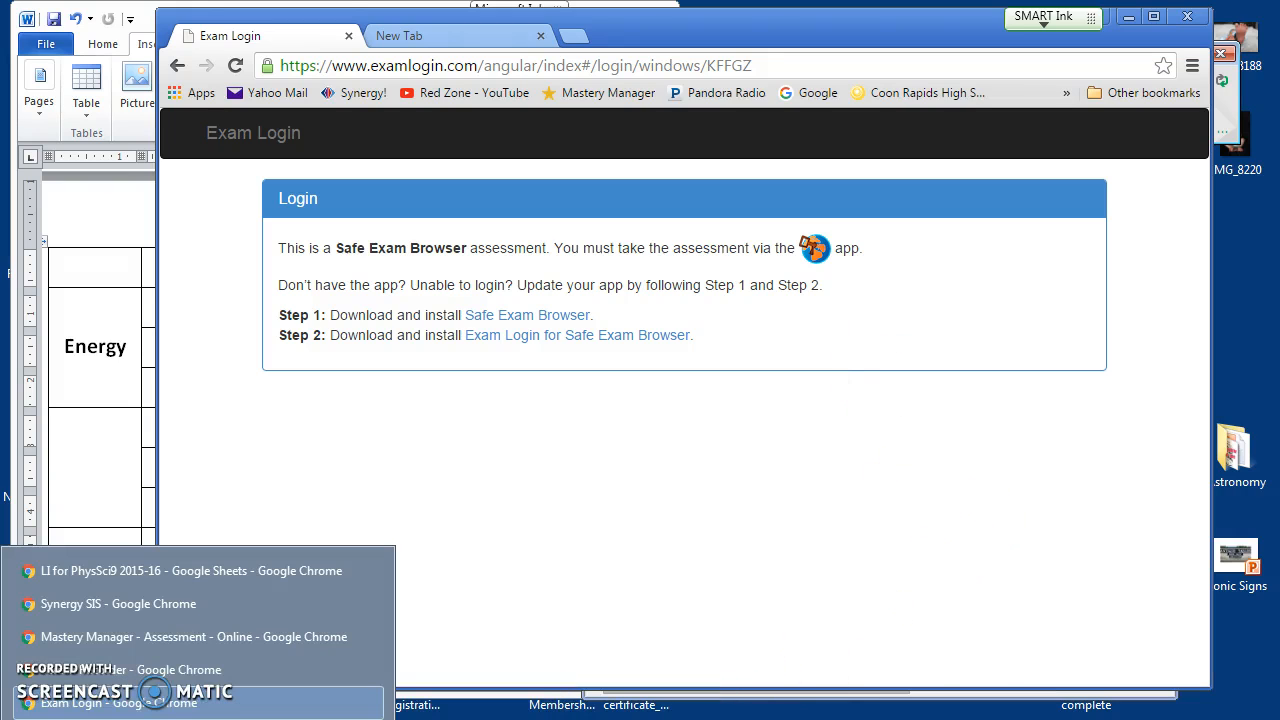
Step: Turn off 'Require the student to login using a secure browser' in Mastery Manager and save
click(116, 641)
drag(1160, 286, 1166, 670)
click(639, 217)
drag(877, 687, 1111, 684)
click(1114, 404)
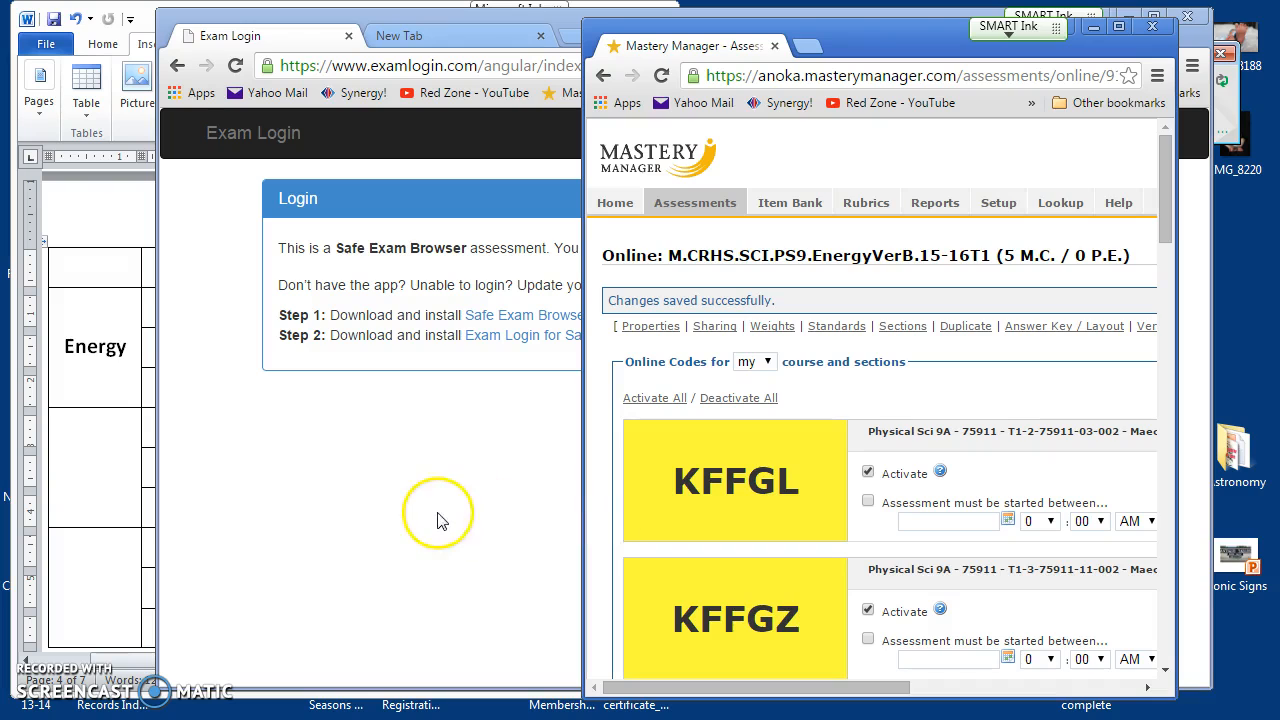
click(314, 480)
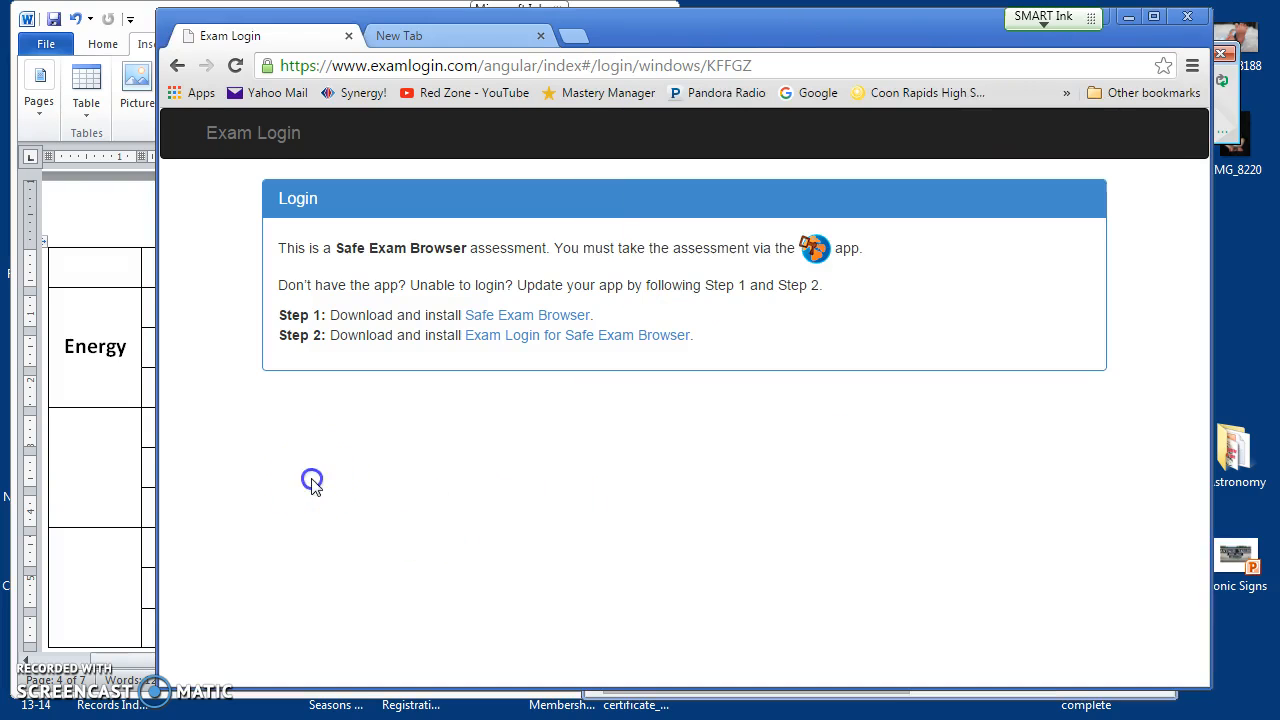
Step: Enter test code KFFGZ and the student's ID to reach the EnergyVerB timed instructions
click(174, 66)
click(583, 240)
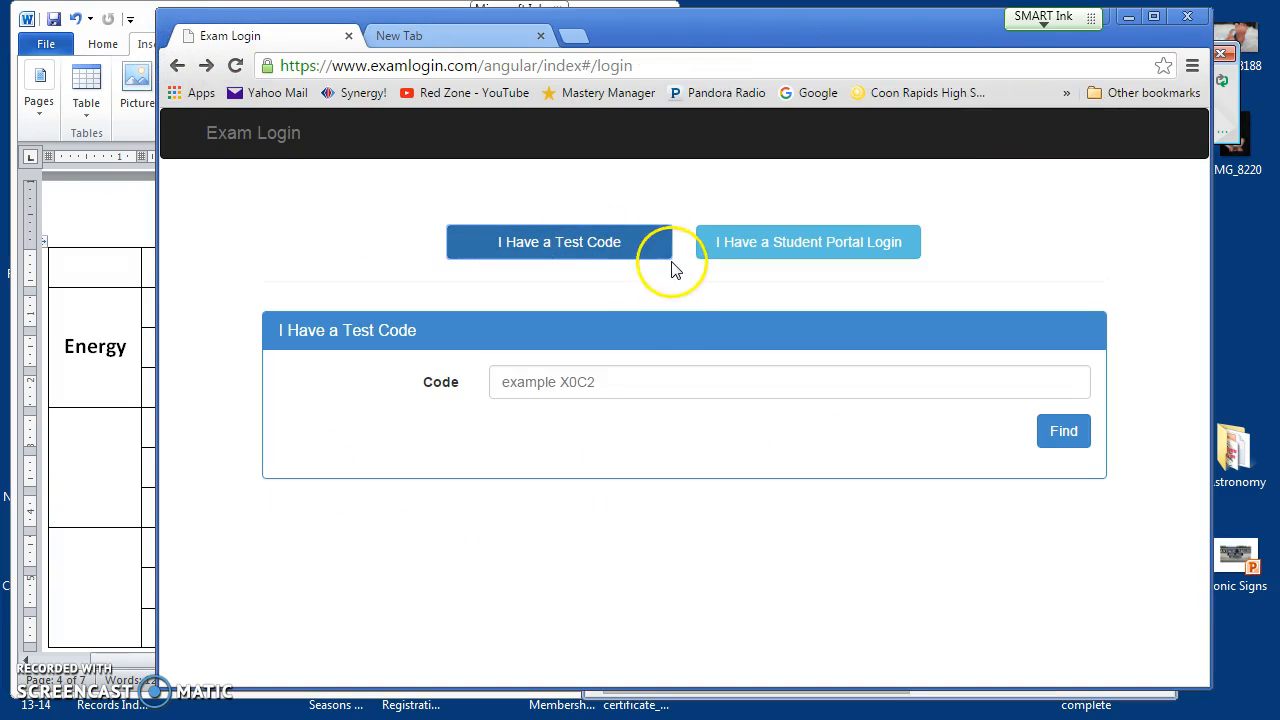
click(531, 380)
drag(157, 394, 508, 410)
click(577, 408)
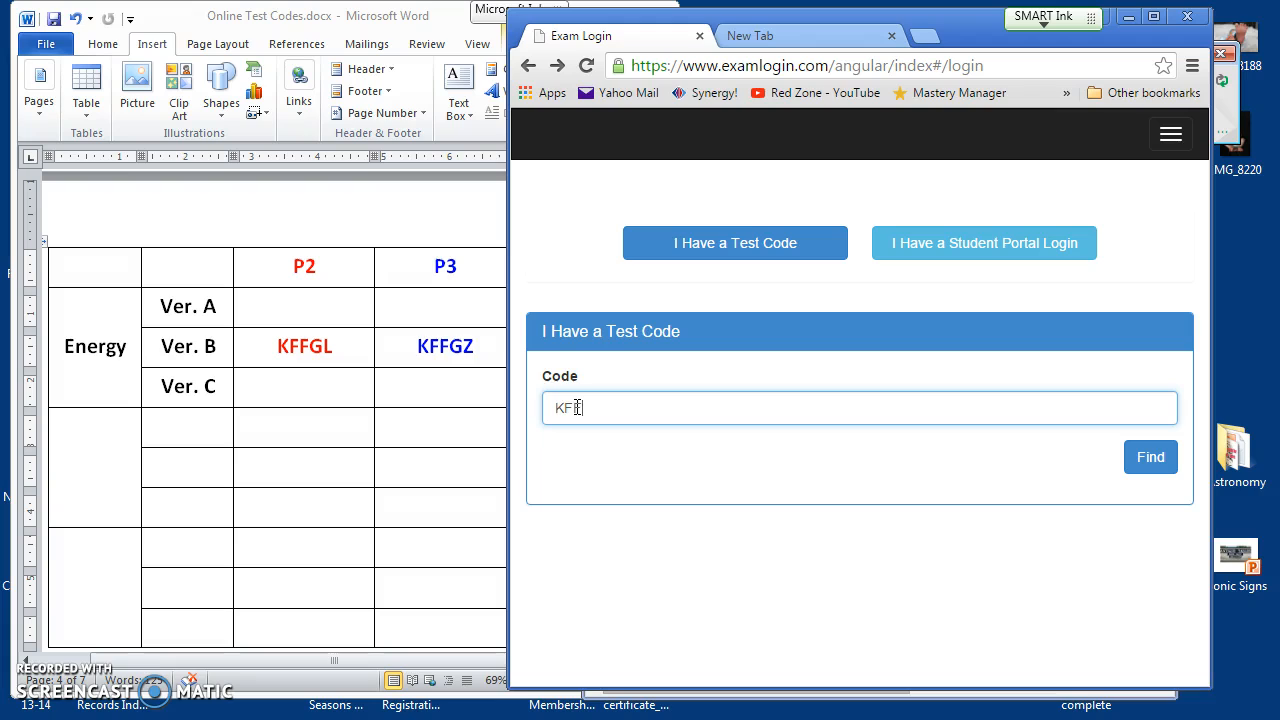
text(KFFGZ)
click(1150, 459)
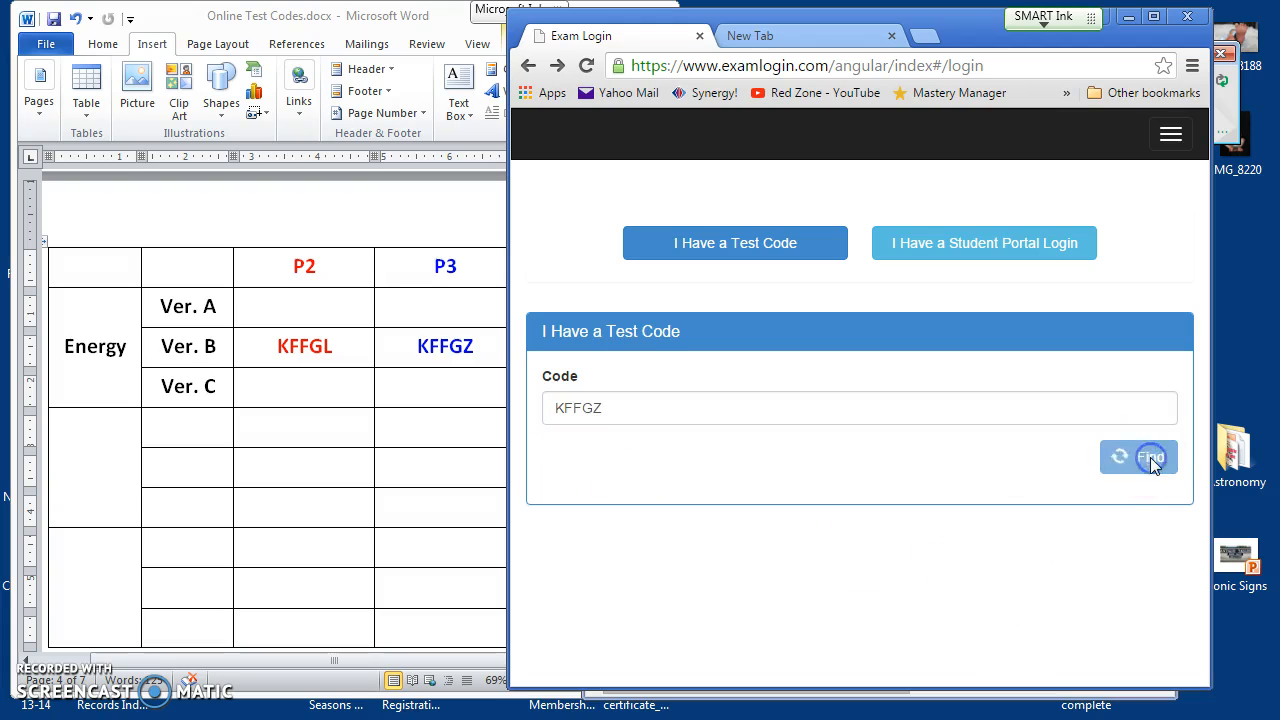
click(583, 480)
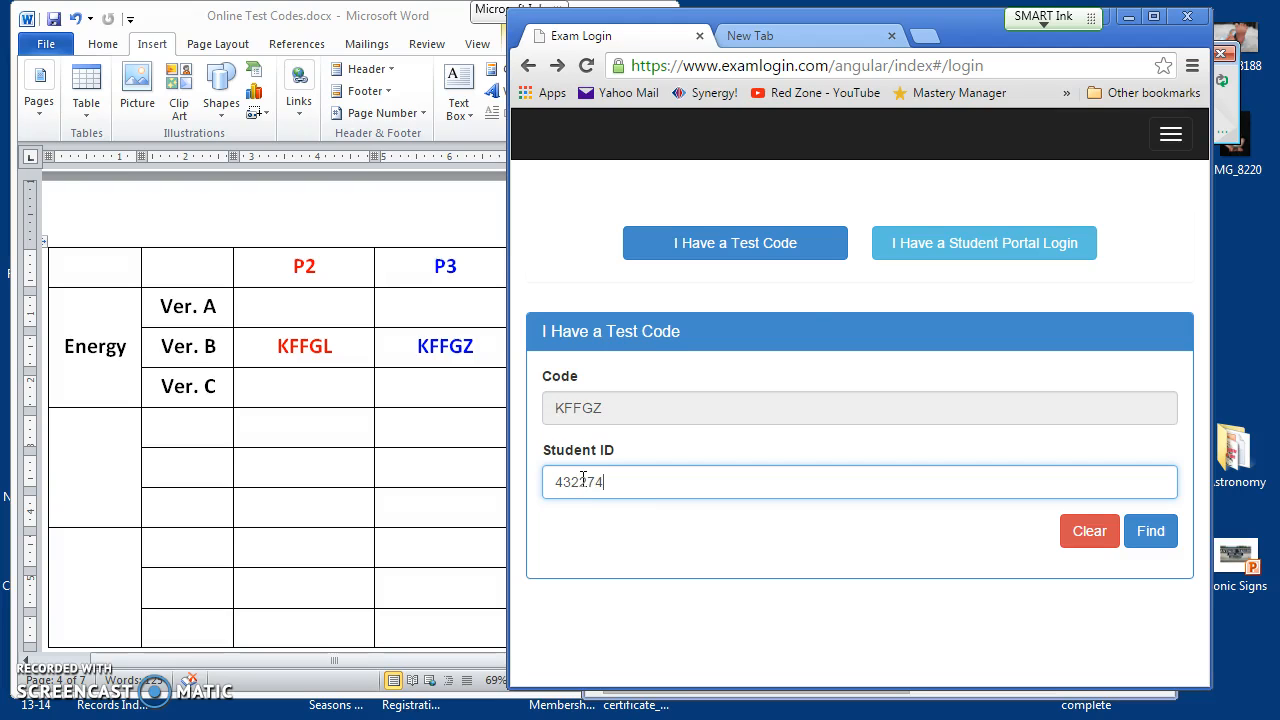
click(1148, 531)
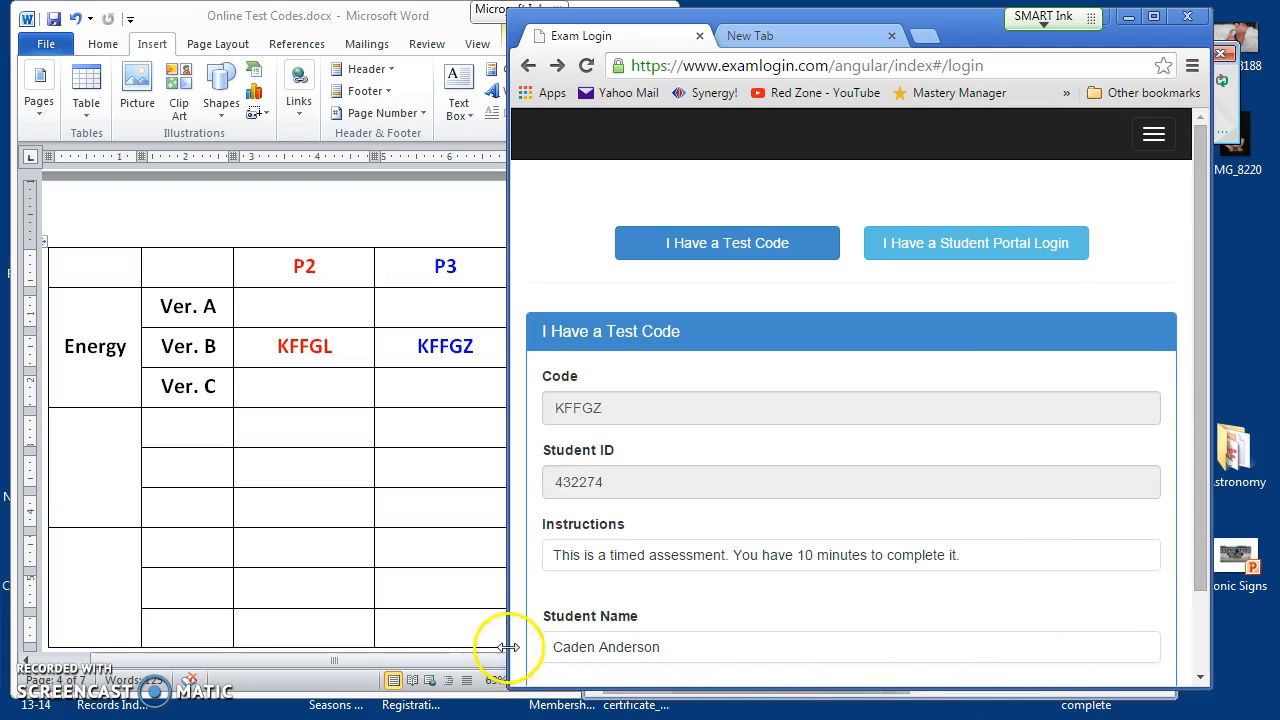
drag(508, 636, 360, 636)
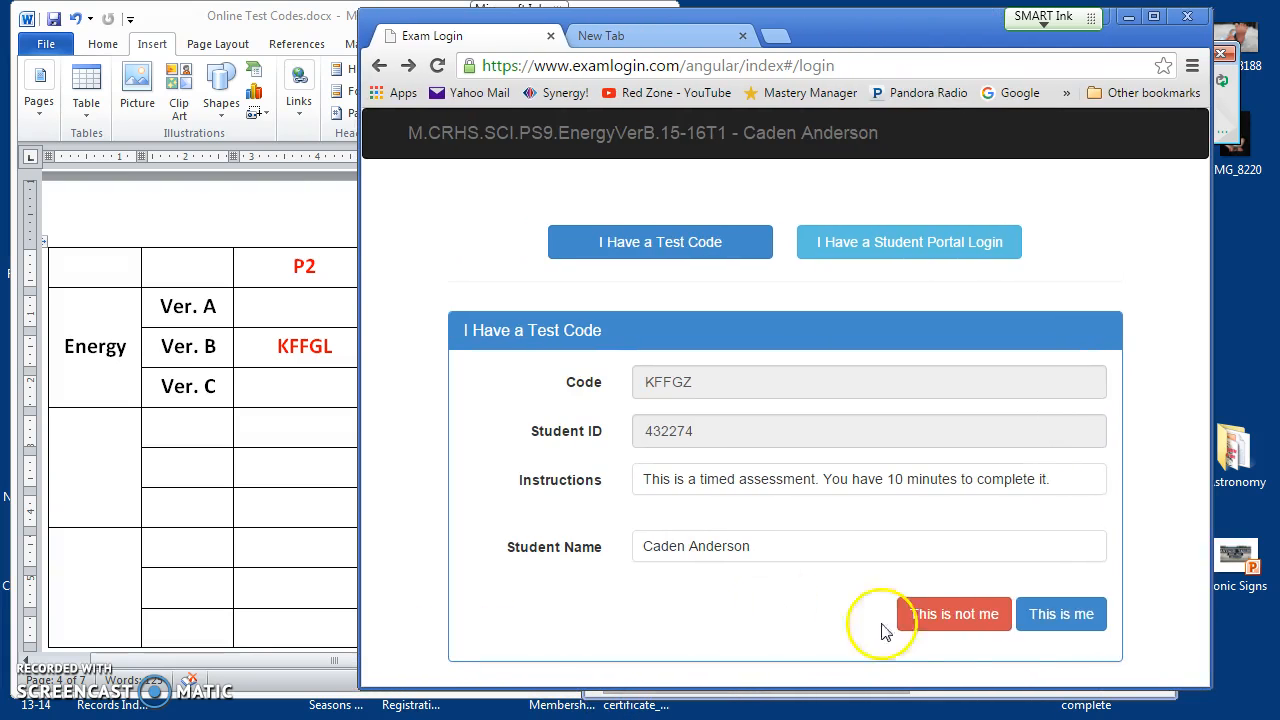
Step: Confirm the student's identity, eliminate options on questions 1–4, and flag question 1
click(1066, 619)
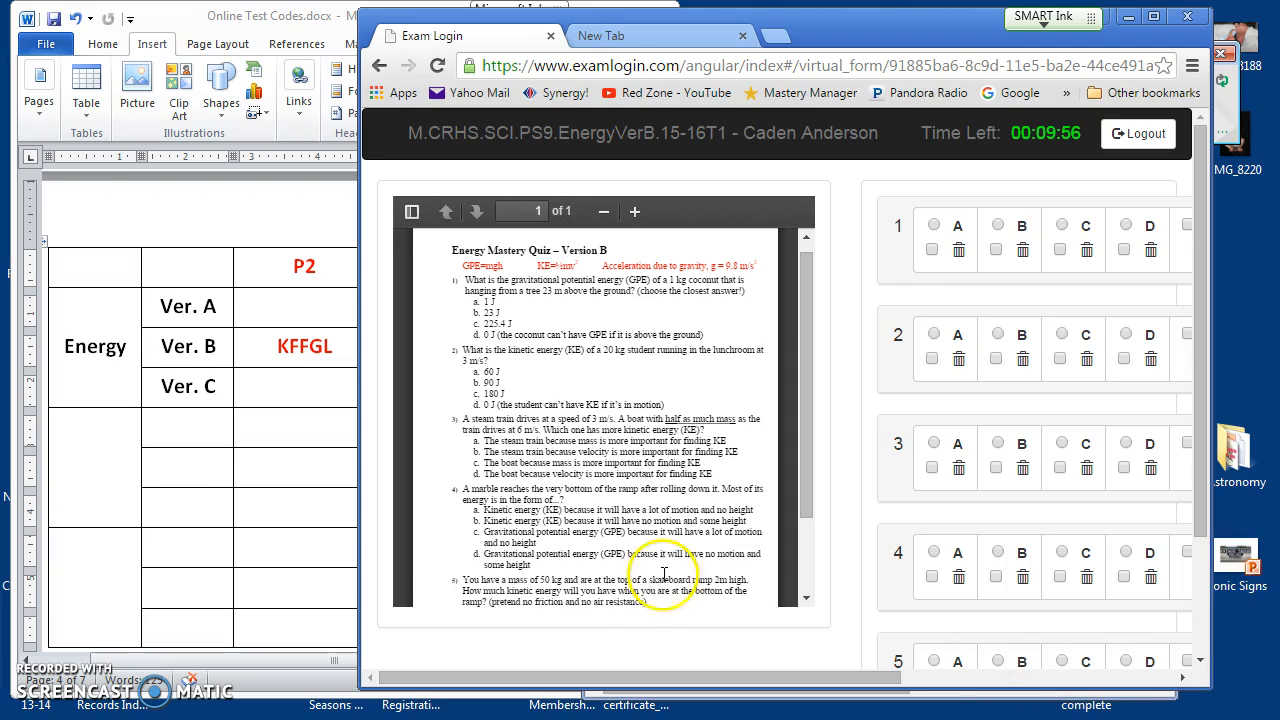
drag(359, 566, 232, 567)
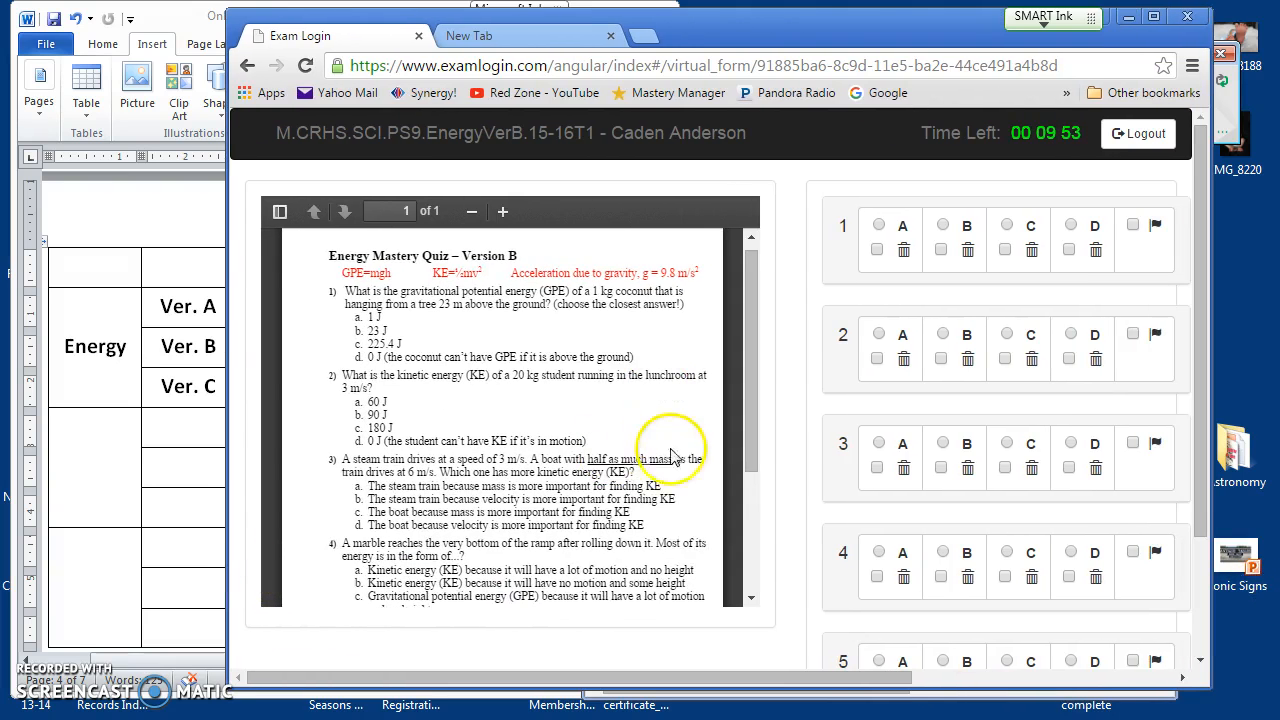
drag(227, 502, 92, 502)
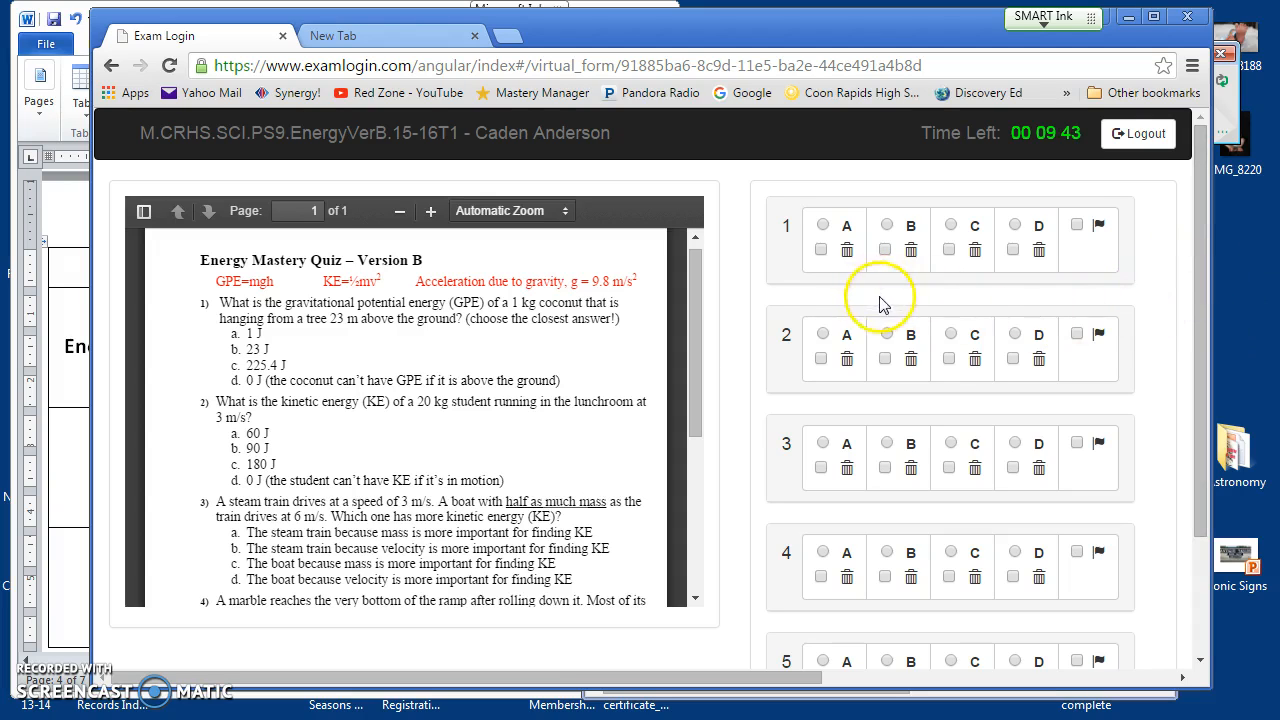
click(847, 252)
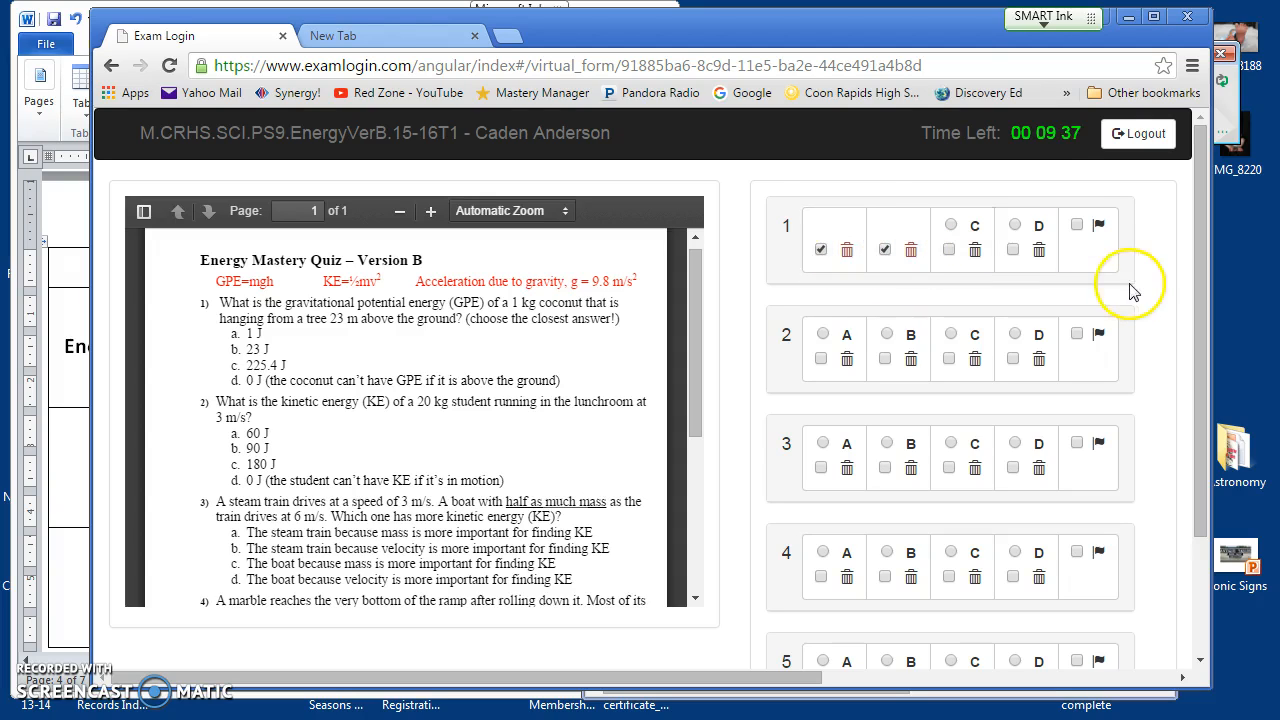
click(1078, 228)
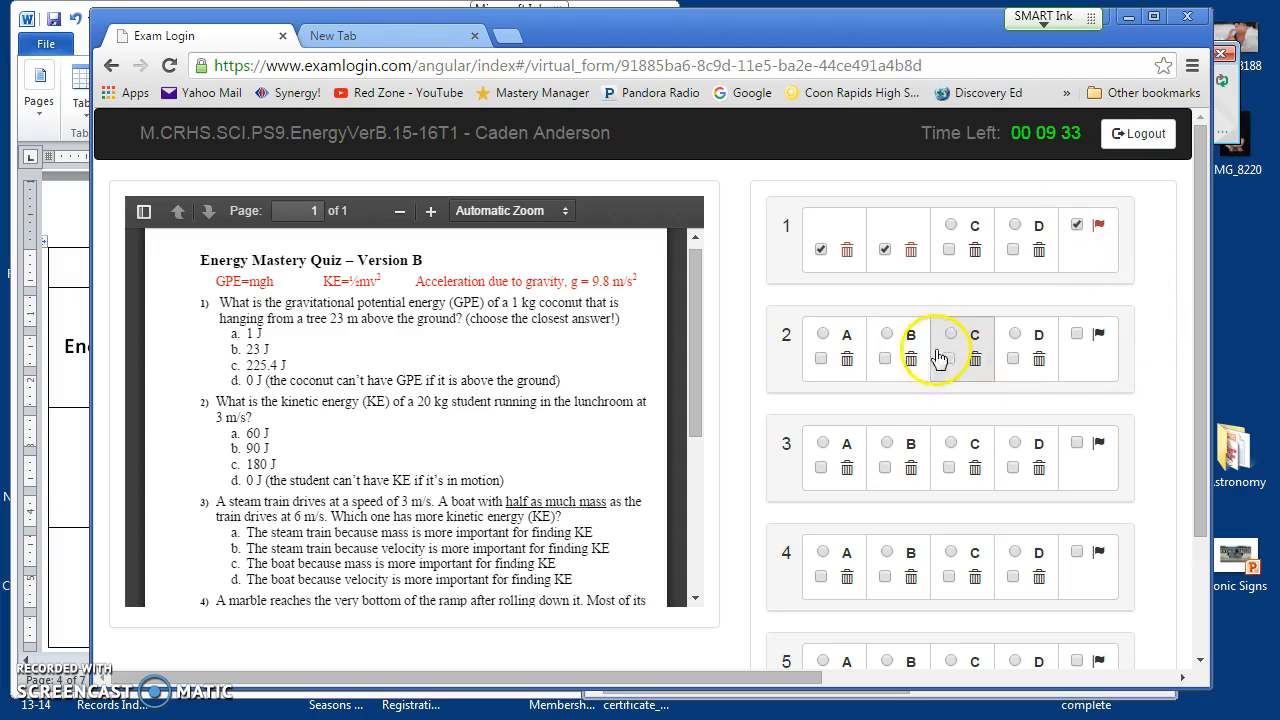
click(885, 358)
click(965, 480)
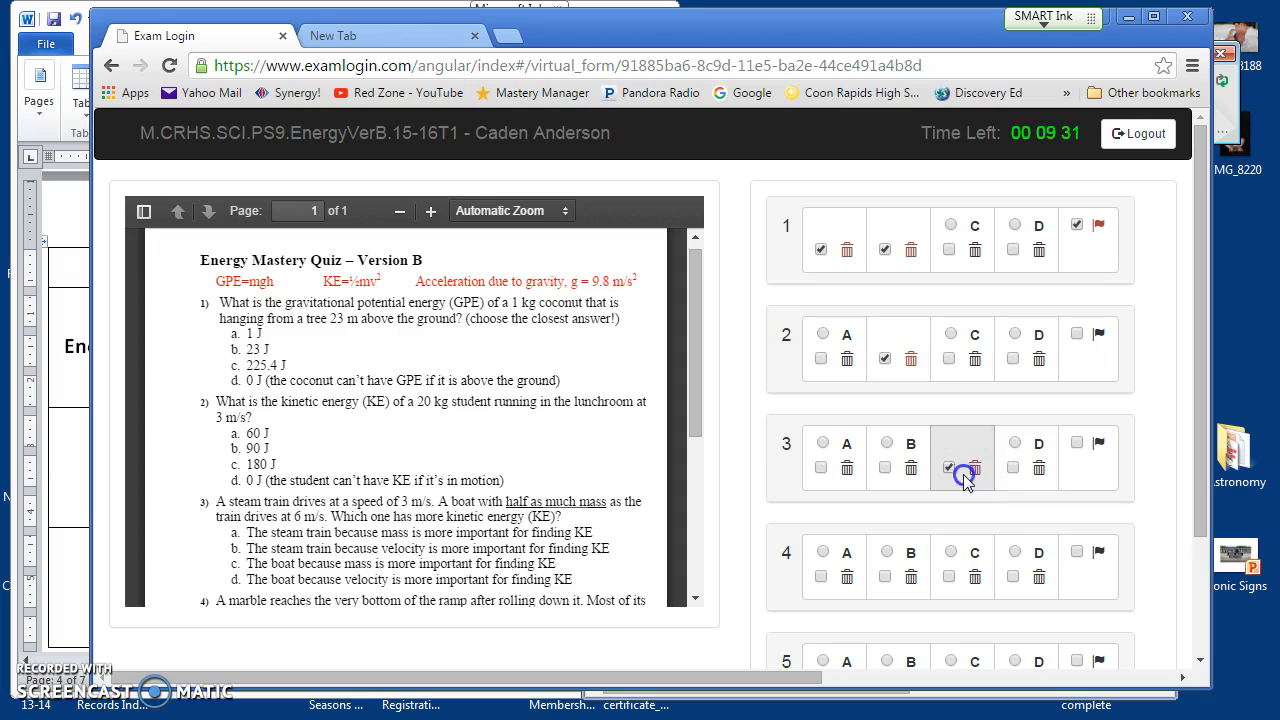
click(972, 572)
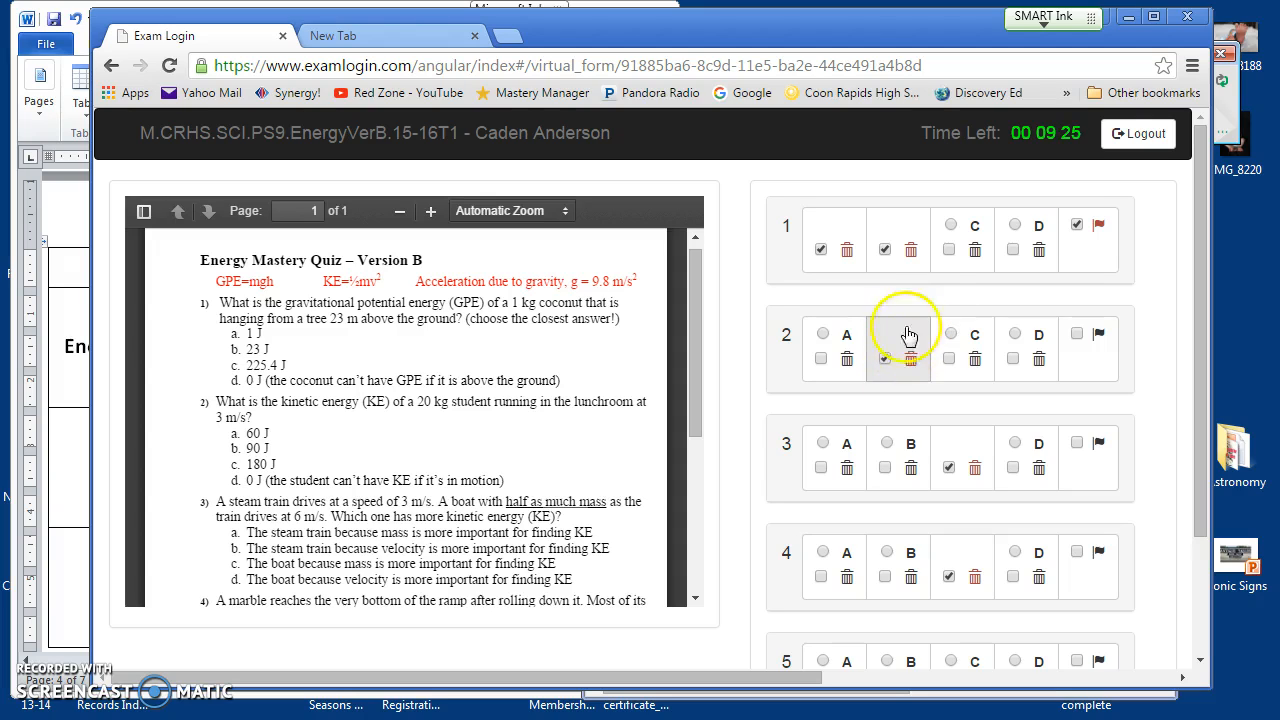
Step: Answer C for question 1 and B for question 5, then mark the quiz finished
click(949, 465)
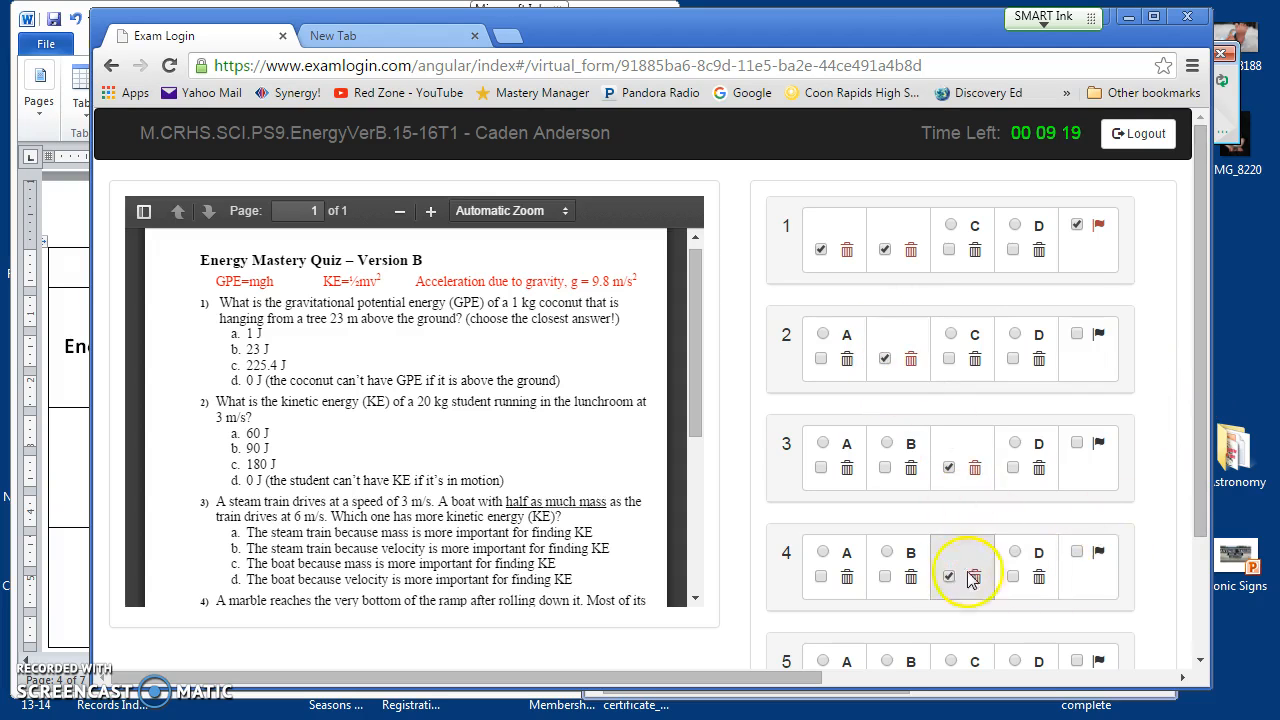
click(976, 234)
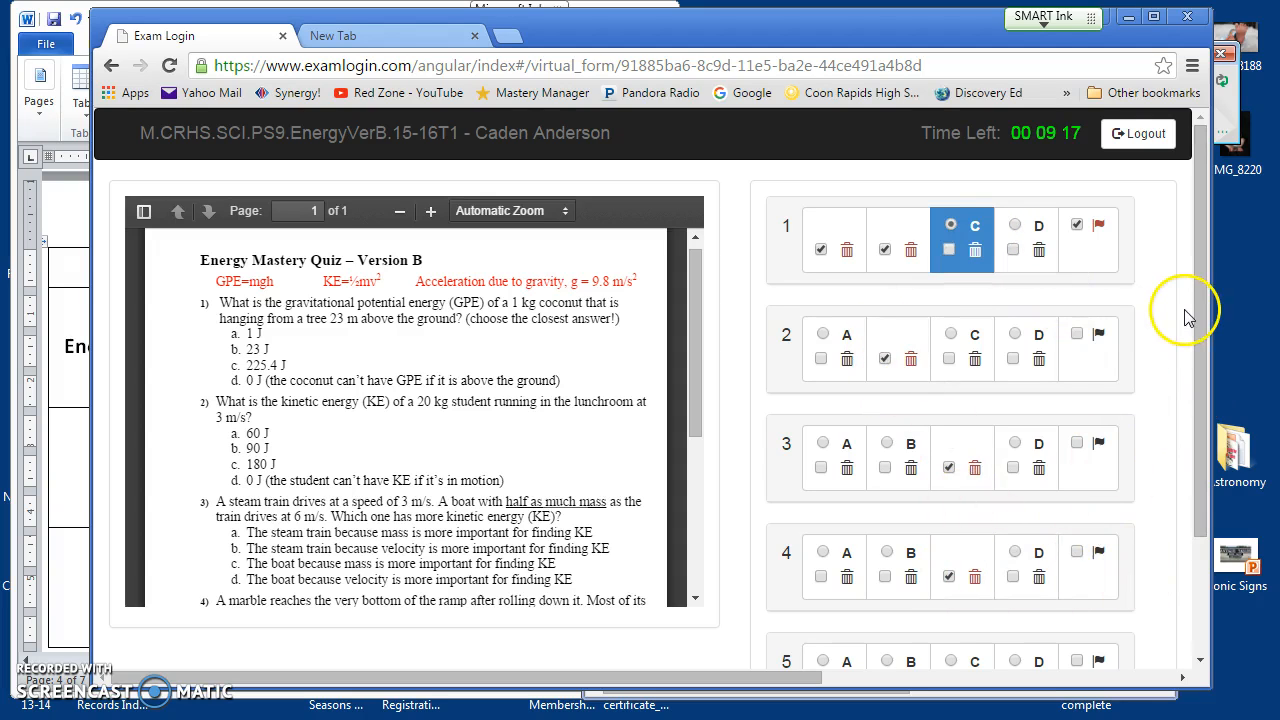
drag(1201, 329, 1198, 450)
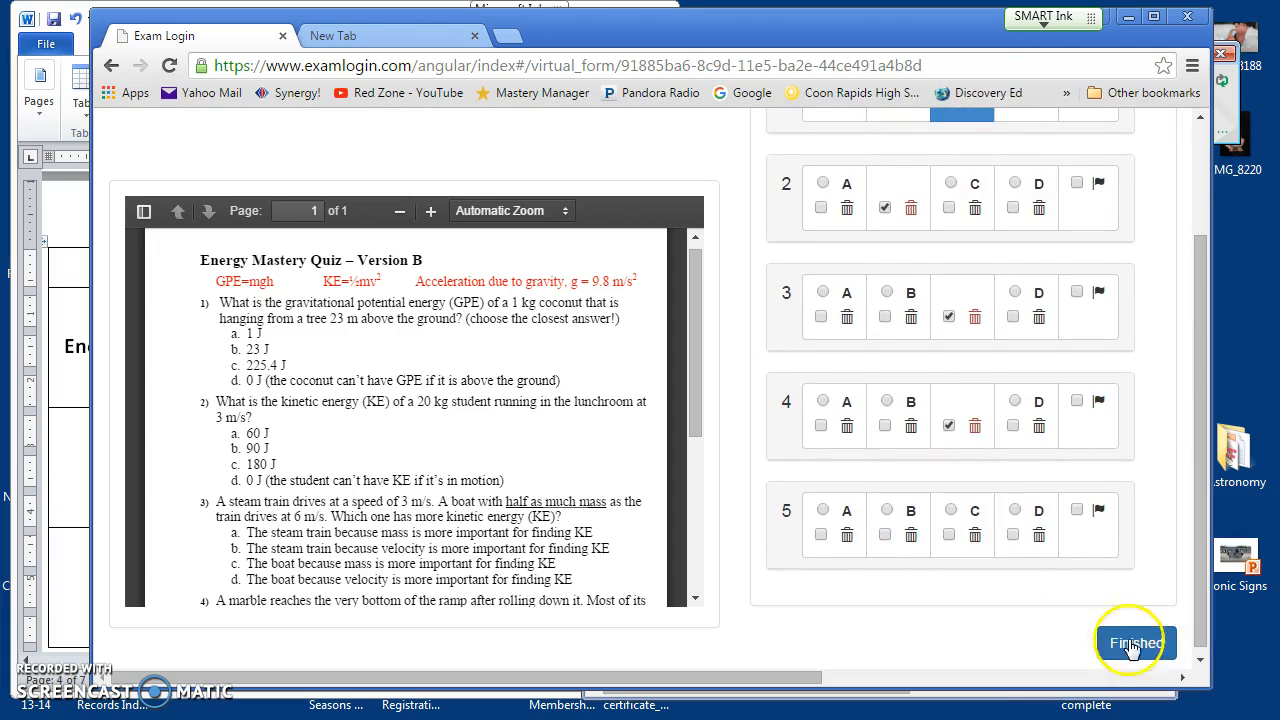
click(888, 515)
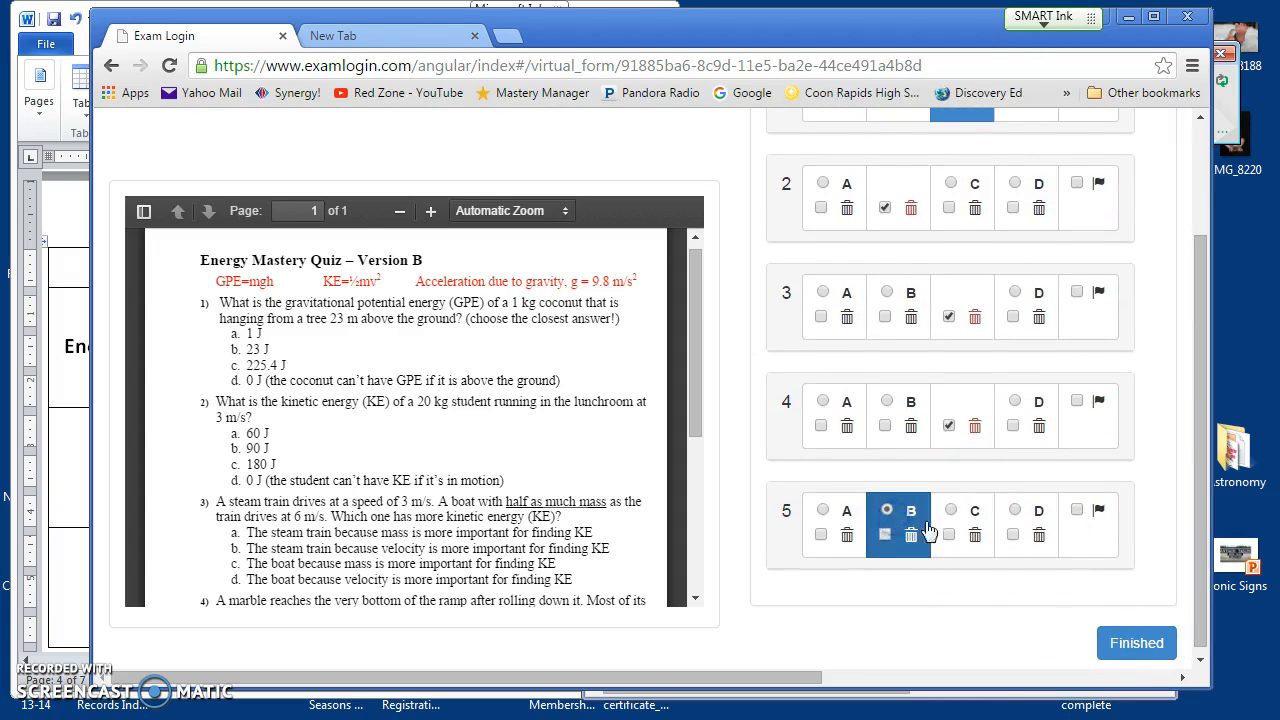
click(1130, 643)
Step: Confirm the submission, see the 0 out of 5 score, log out, and reopen the test-code form
click(851, 362)
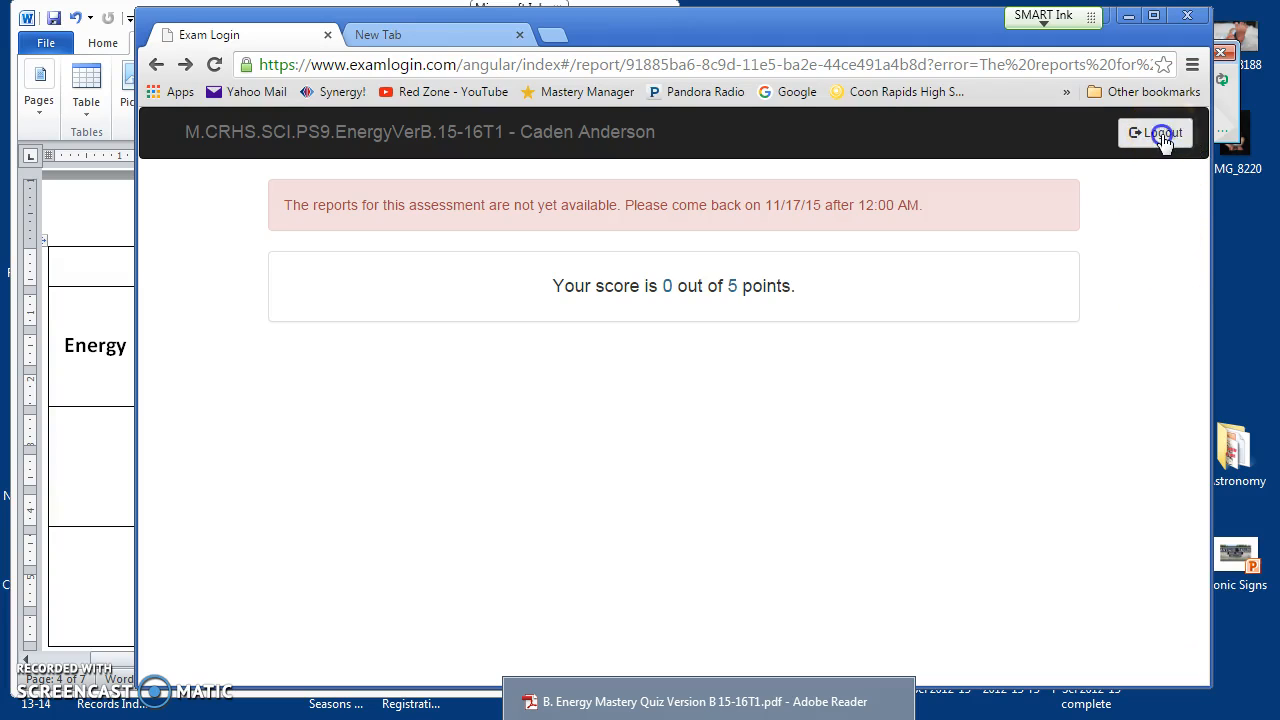
click(545, 245)
click(494, 380)
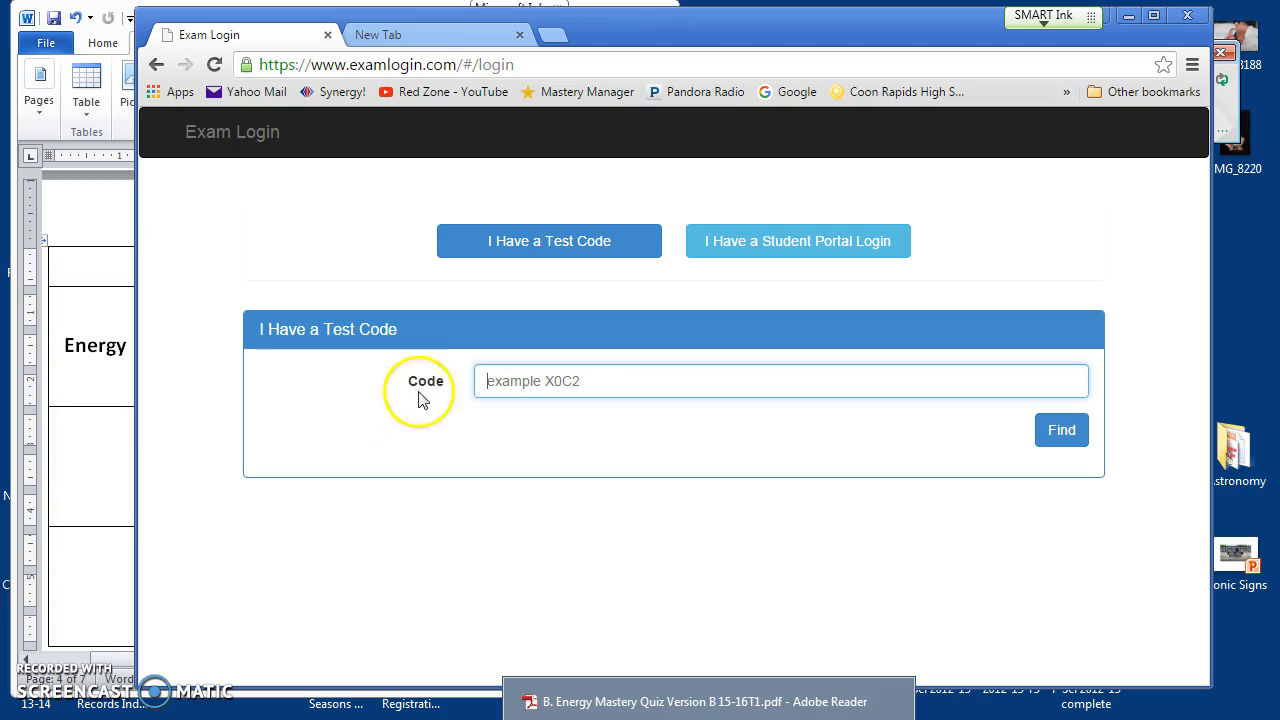
drag(129, 423, 517, 424)
text(KFFGZ)
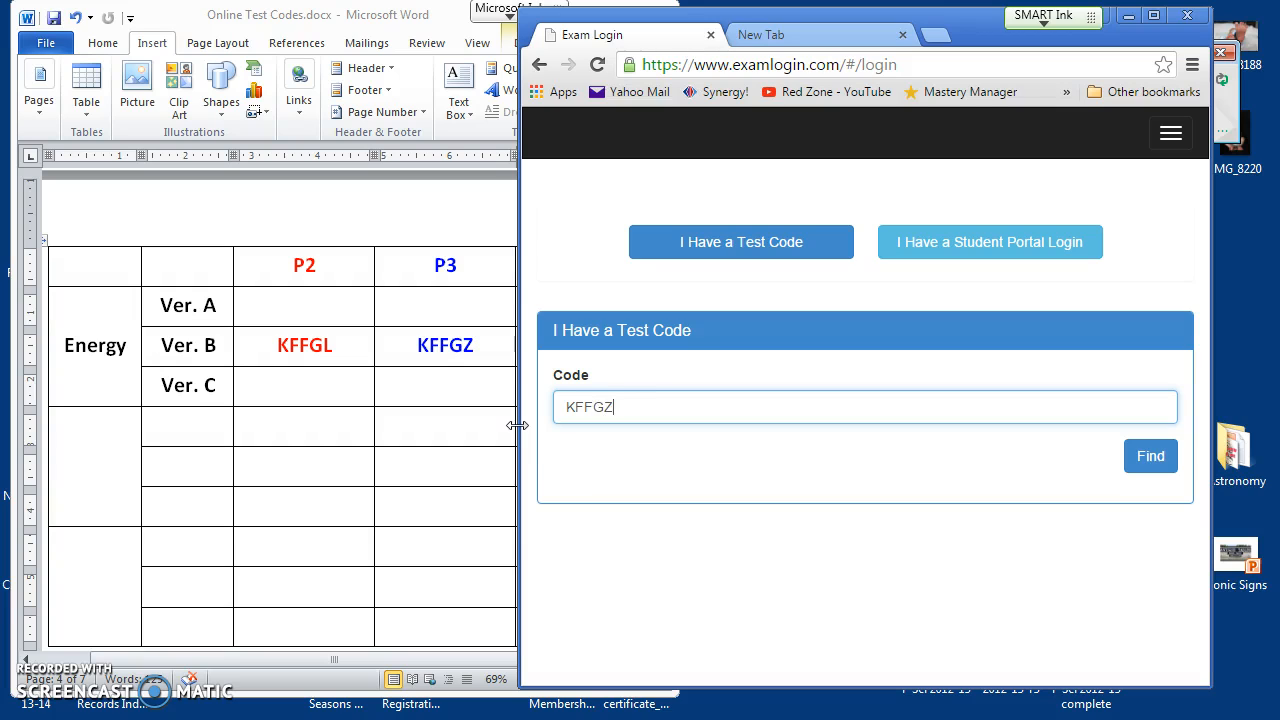
click(1150, 457)
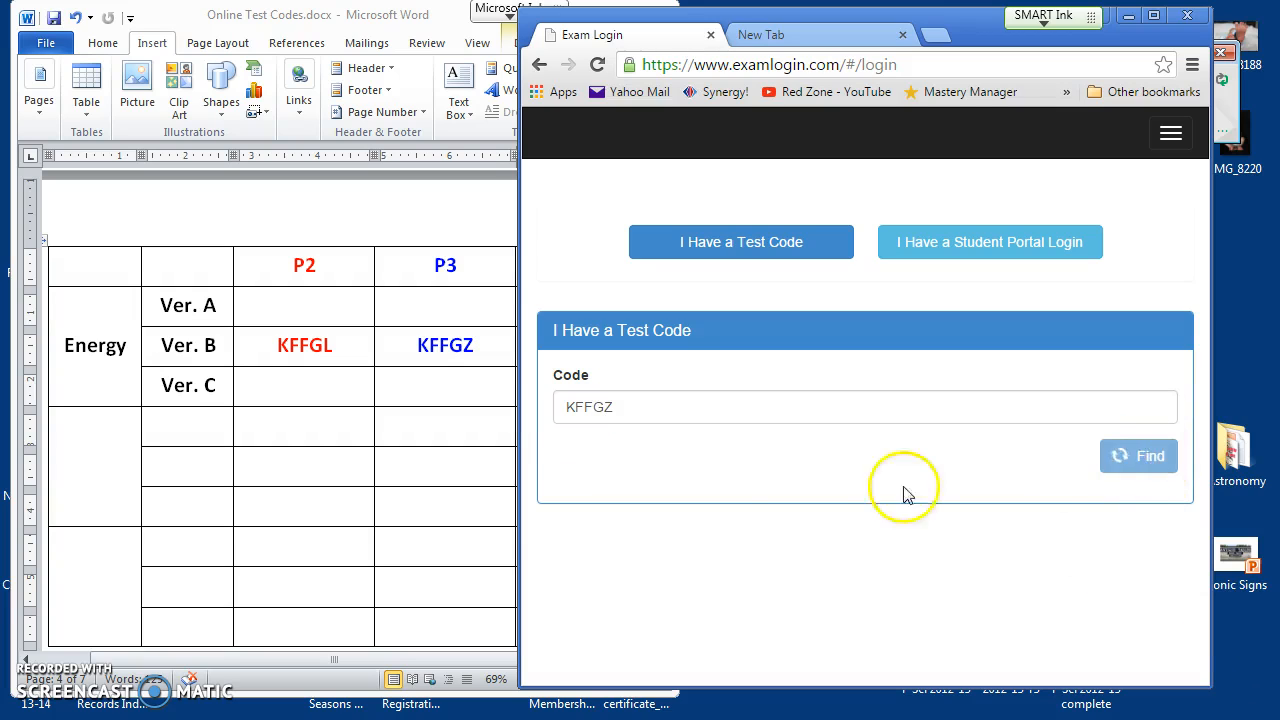
click(591, 478)
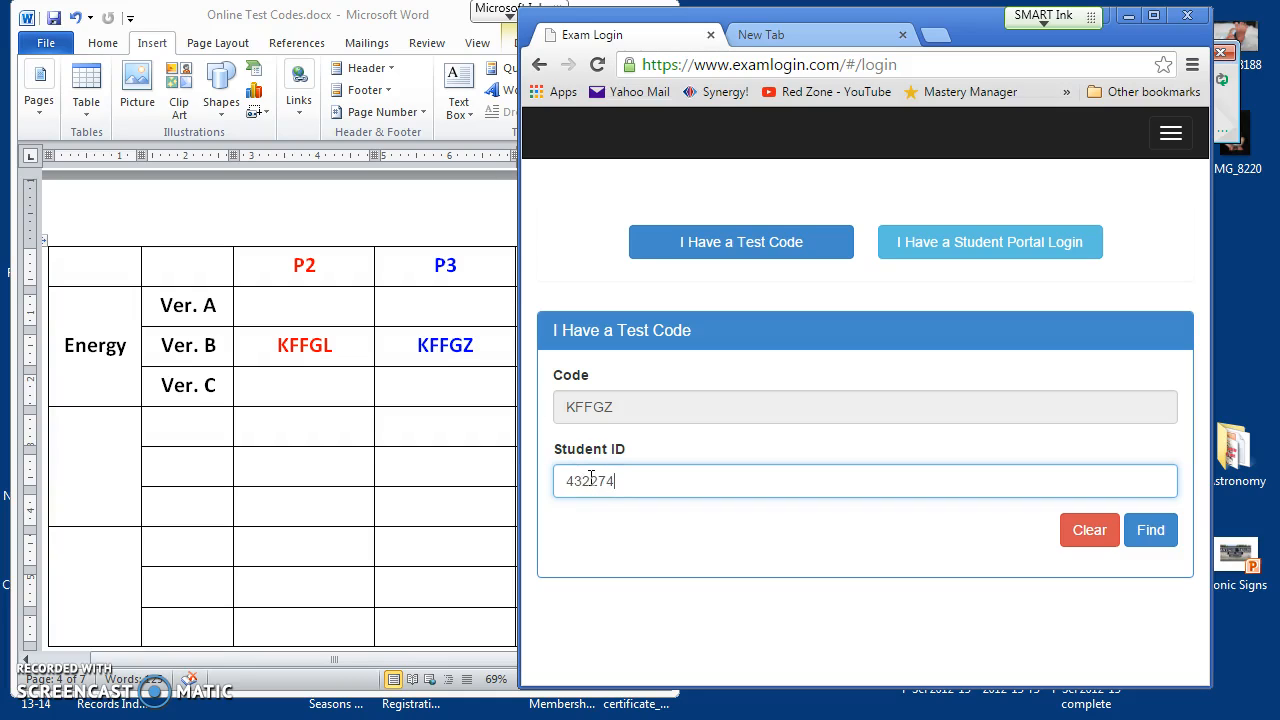
click(1150, 531)
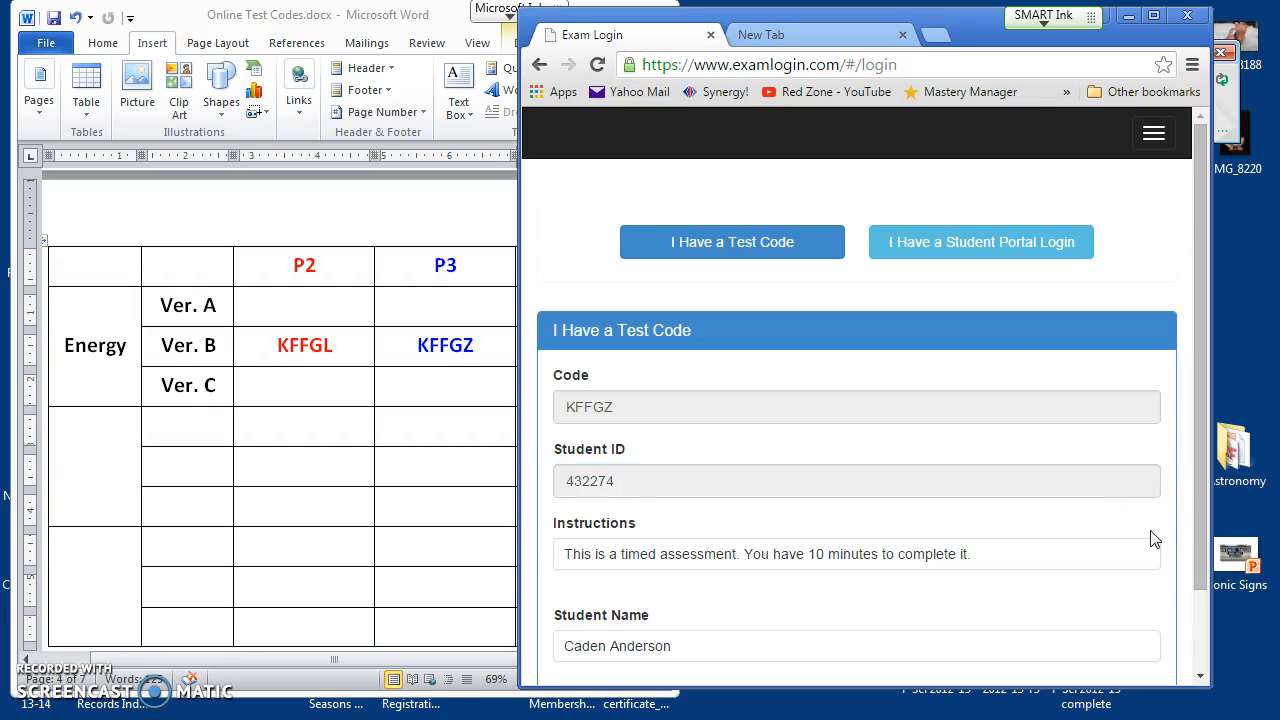
drag(523, 526, 274, 520)
click(1074, 607)
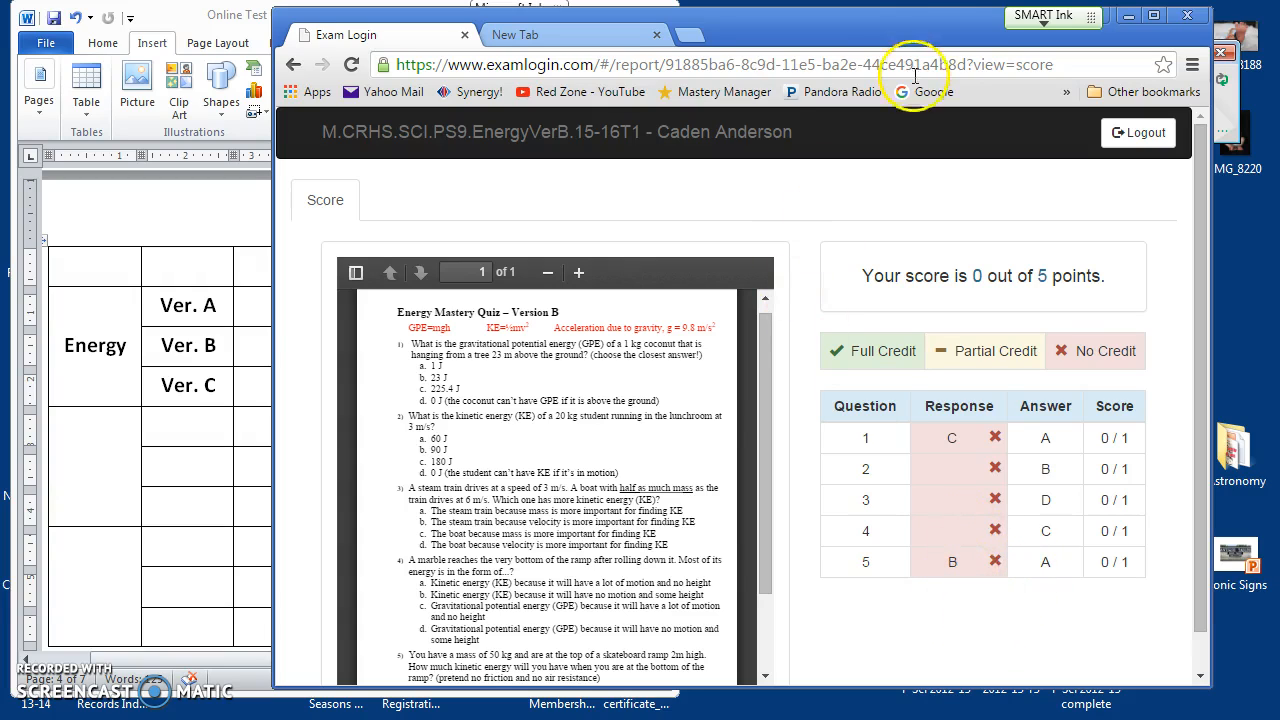
Step: Reposition the window to review the EnergyVerB report's 0-out-of-5 score and responses
drag(905, 25, 896, 18)
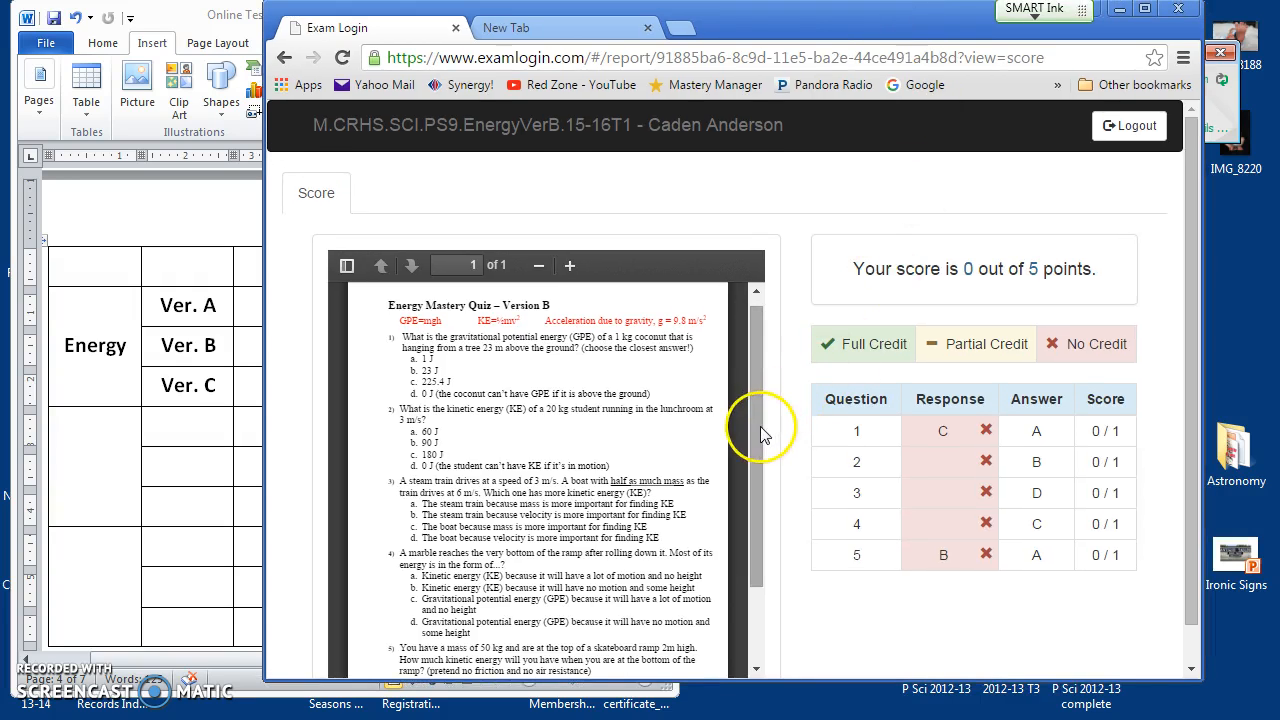
mouse_move(757, 428)
mouse_down()
mouse_move(755, 445)
mouse_move(753, 426)
mouse_up()
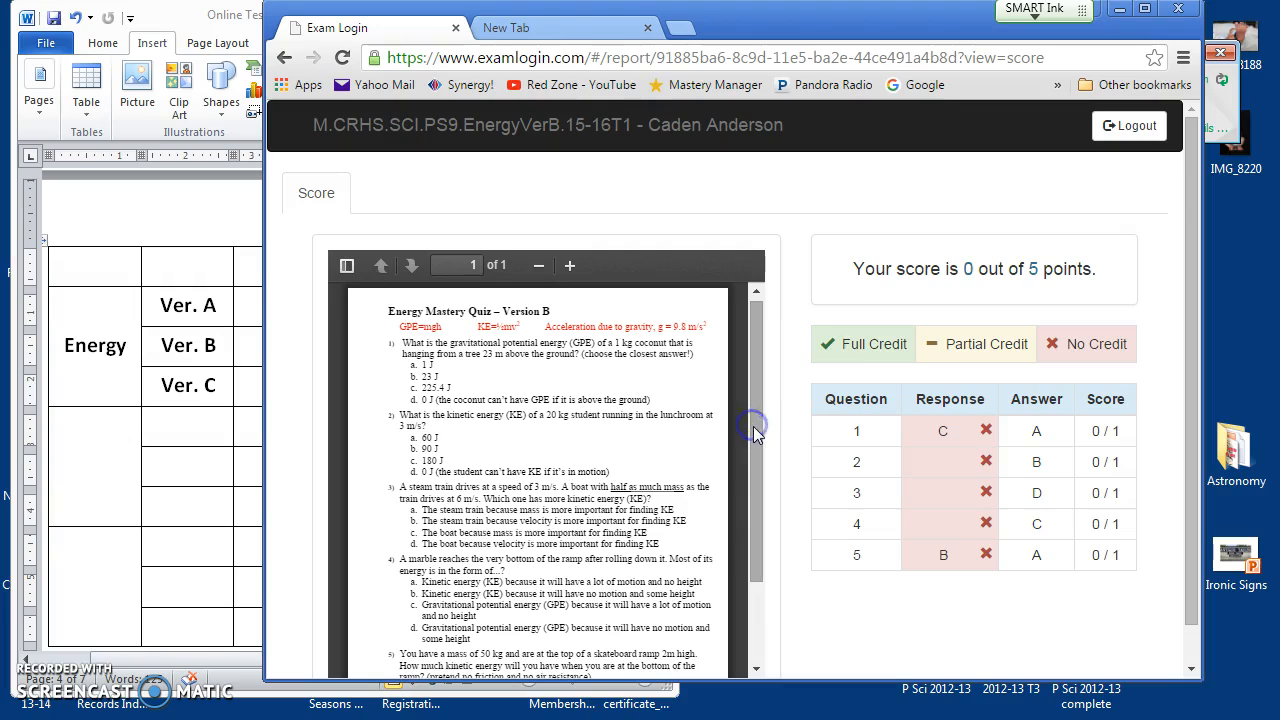